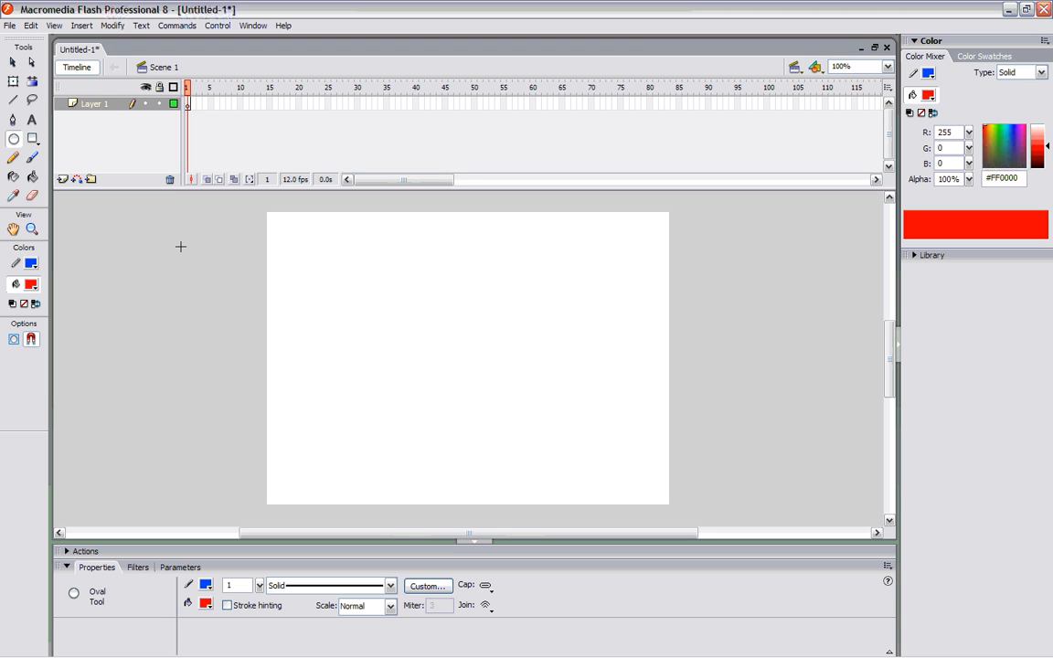
# Add two layers above Layer 1 with the newest moved to the top, and add and discard a fourth layer
pyautogui.click(62, 179)
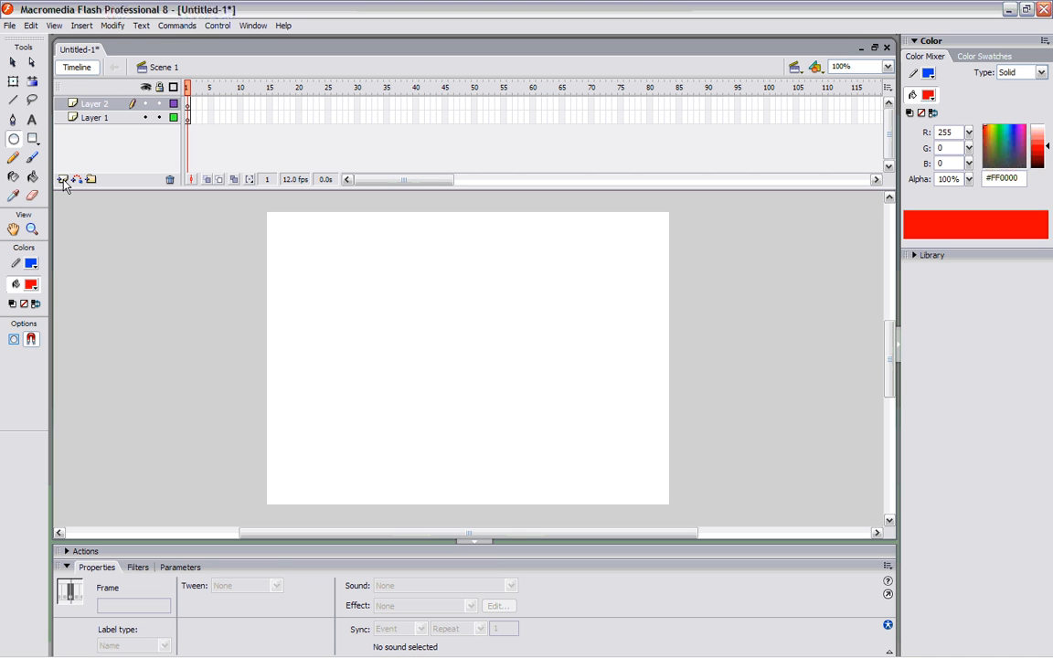
pyautogui.click(89, 118)
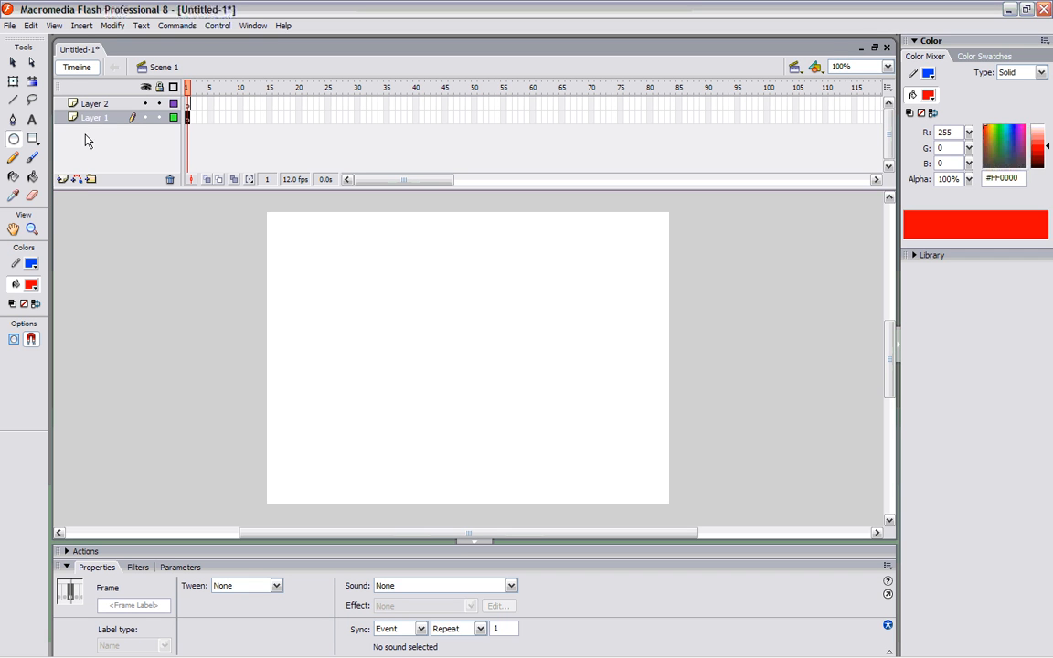
pyautogui.click(62, 179)
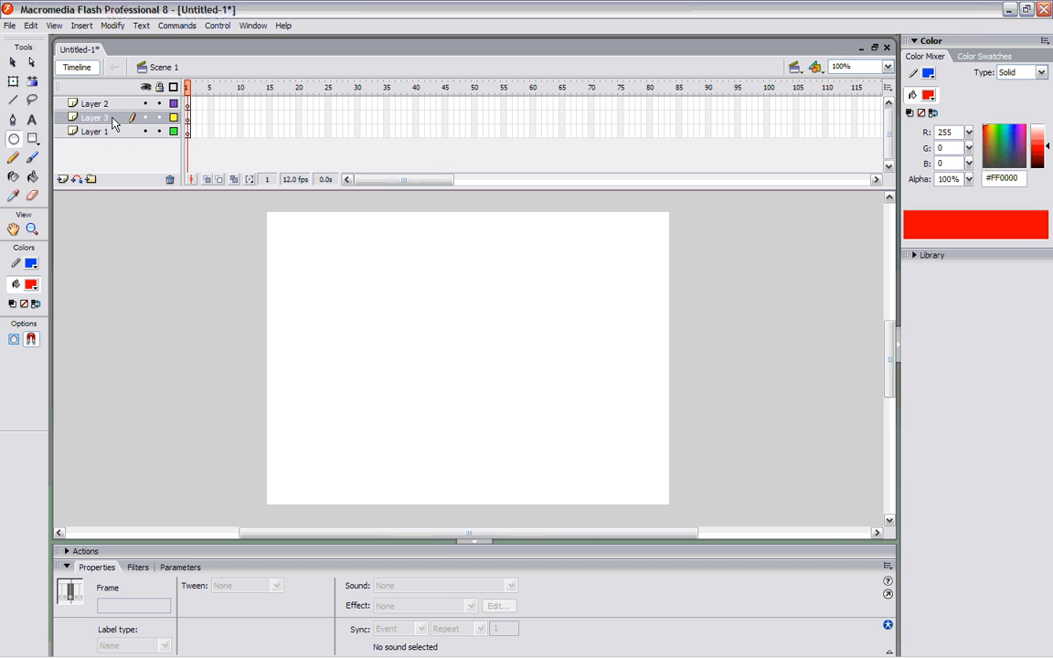
pyautogui.moveTo(113, 117); pyautogui.dragTo(115, 103)
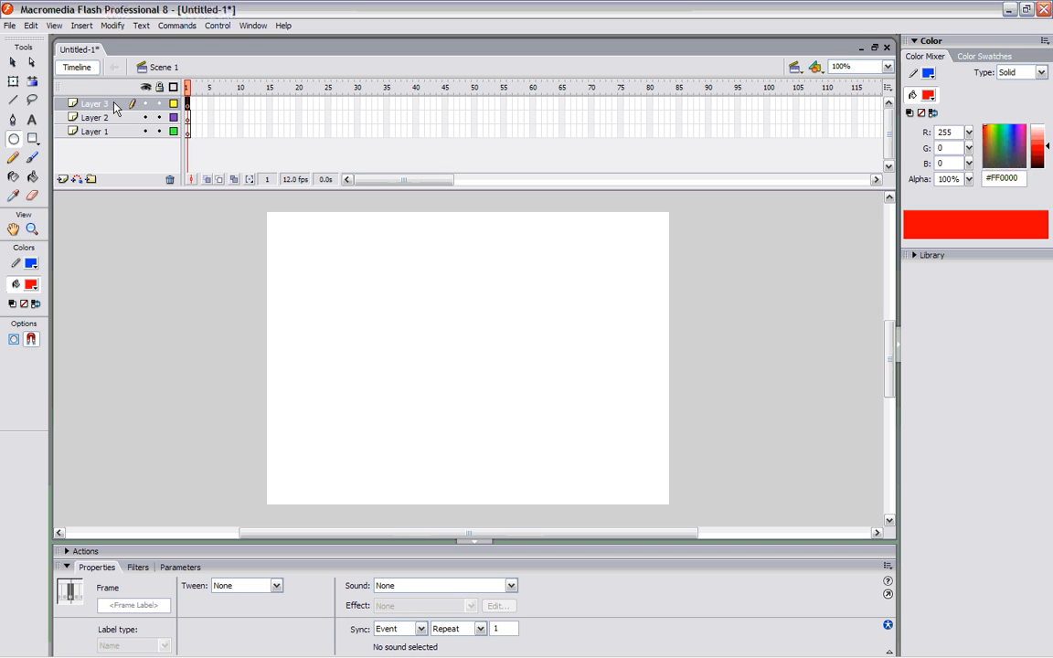
pyautogui.click(63, 180)
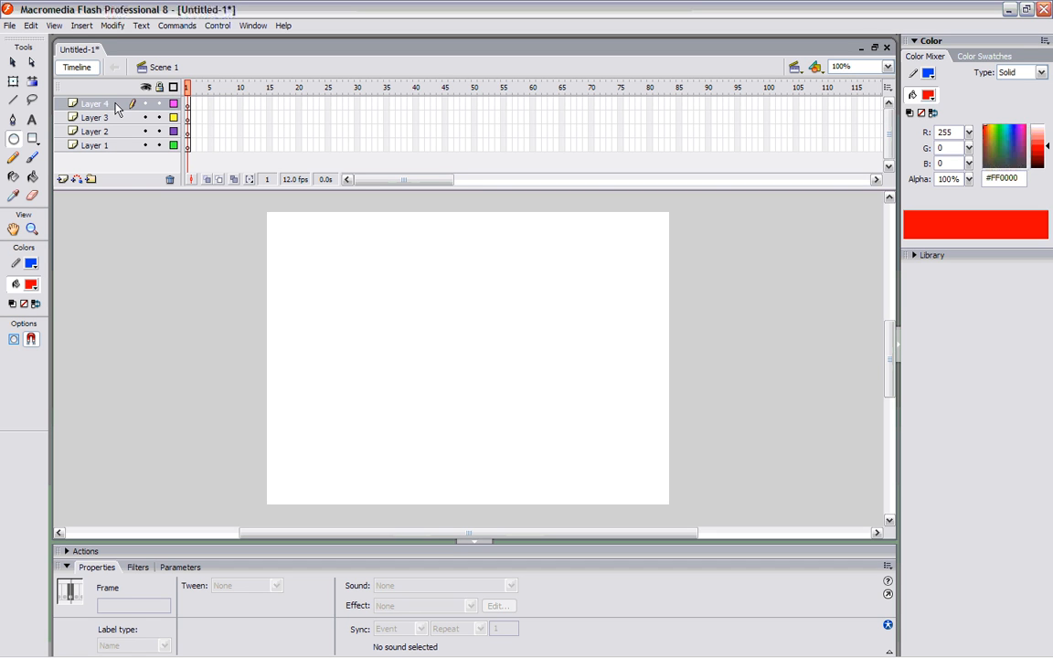
pyautogui.click(170, 181)
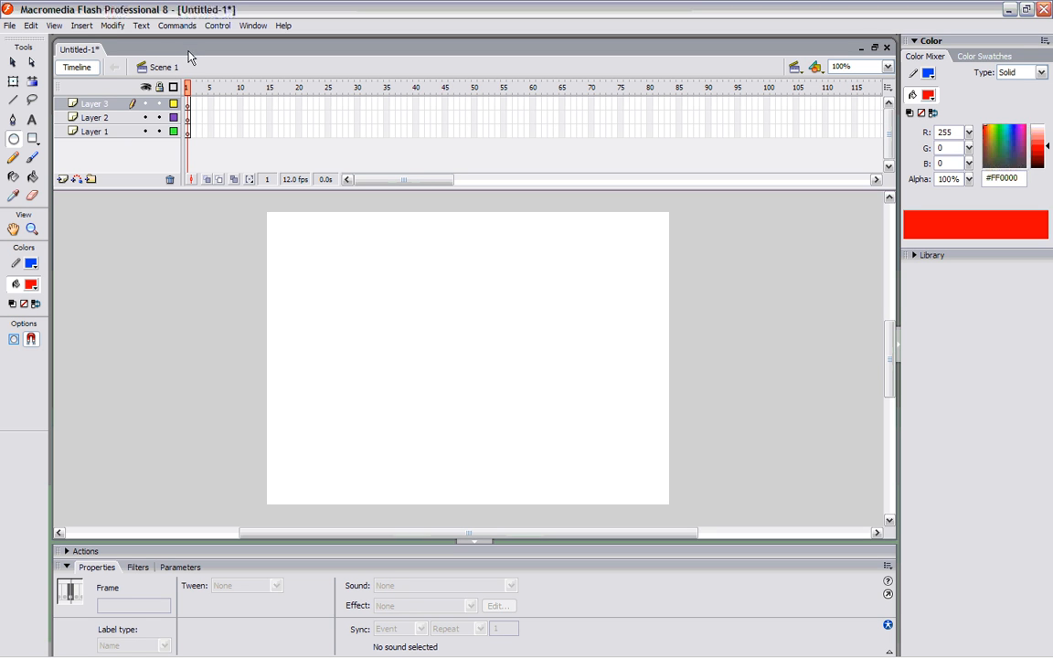
# Check which scenes and symbols are available for editing in the document
pyautogui.click(799, 70)
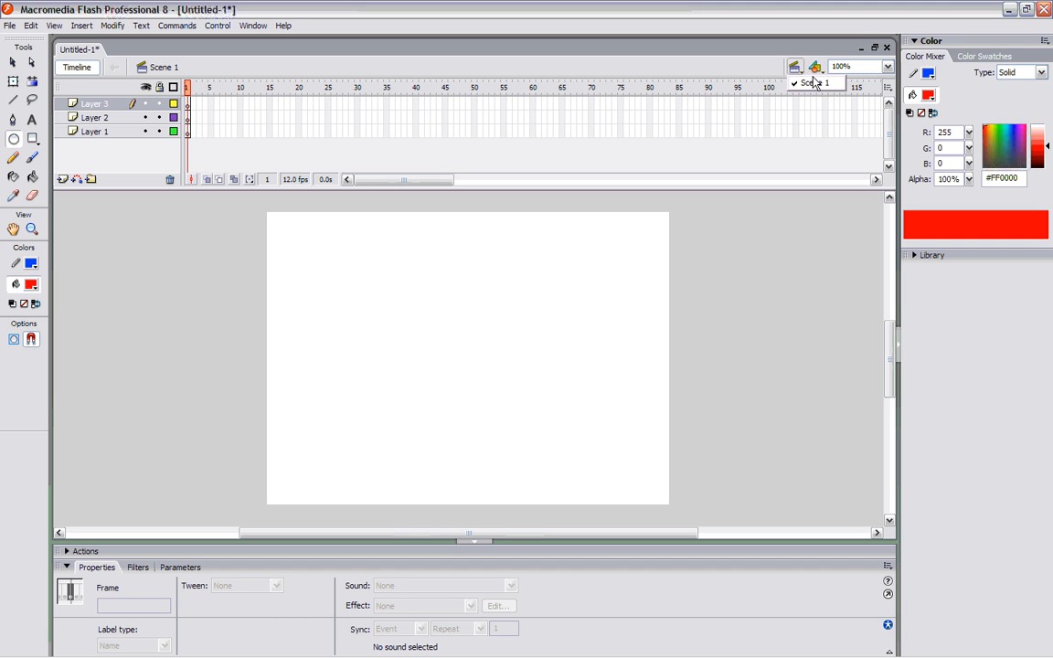
pyautogui.click(817, 70)
pyautogui.click(818, 70)
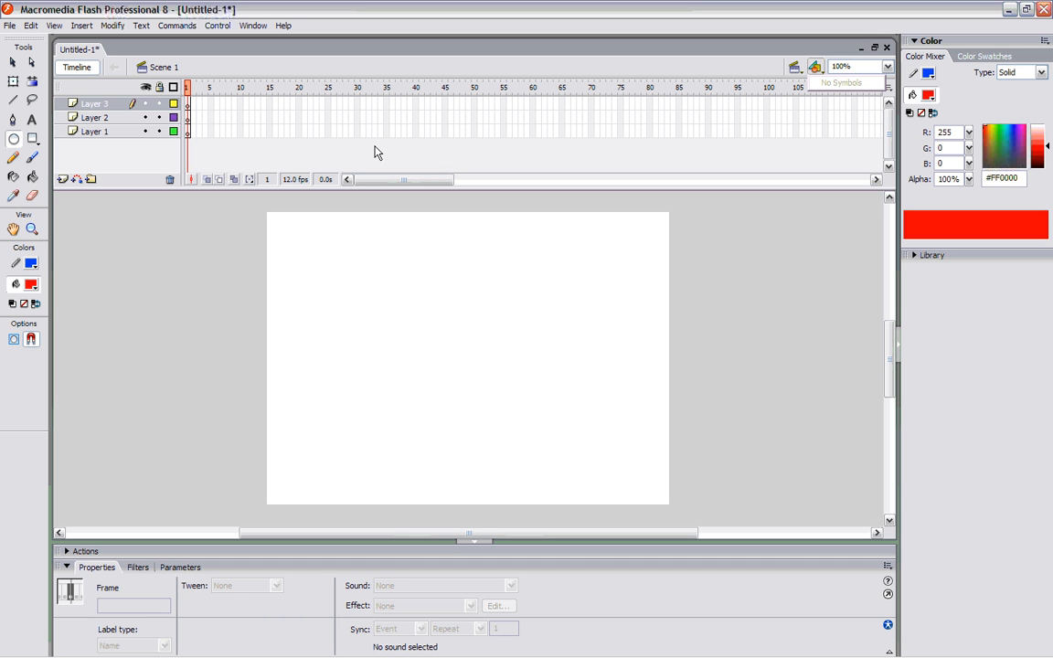
# Try the Show Frame magnification for the stage, and set it to Fit in Window
pyautogui.click(887, 66)
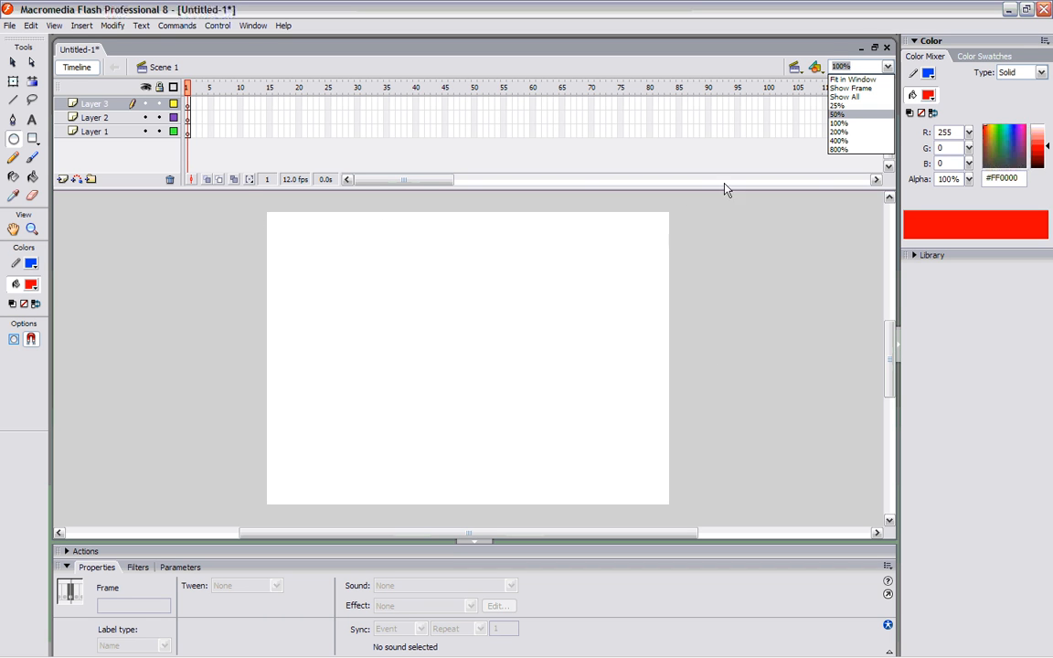
pyautogui.click(693, 305)
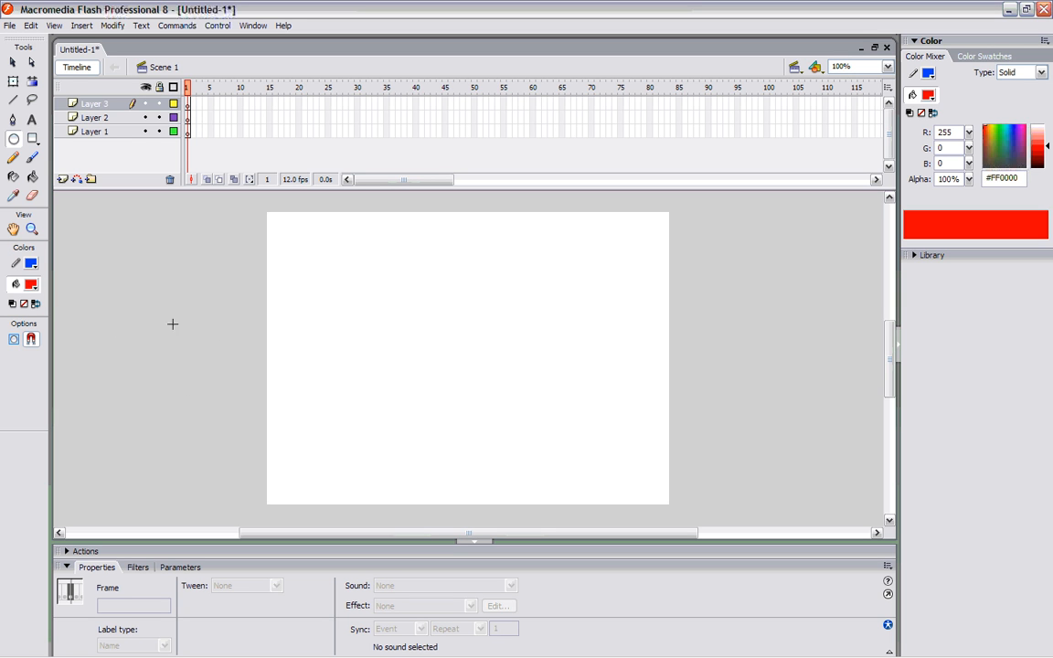
pyautogui.click(887, 67)
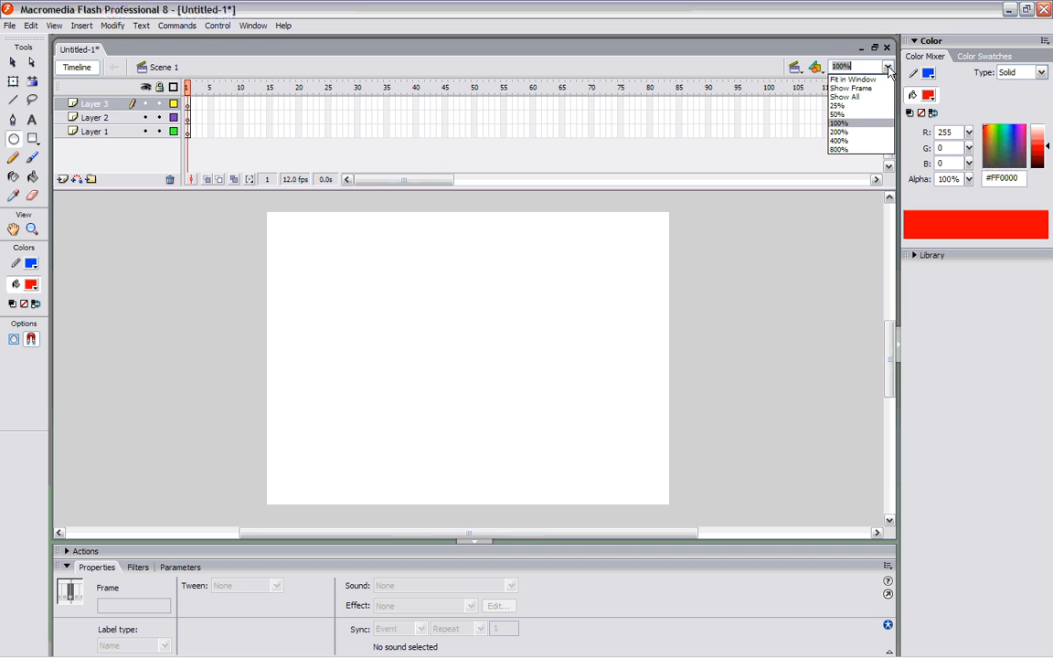
pyautogui.click(775, 67)
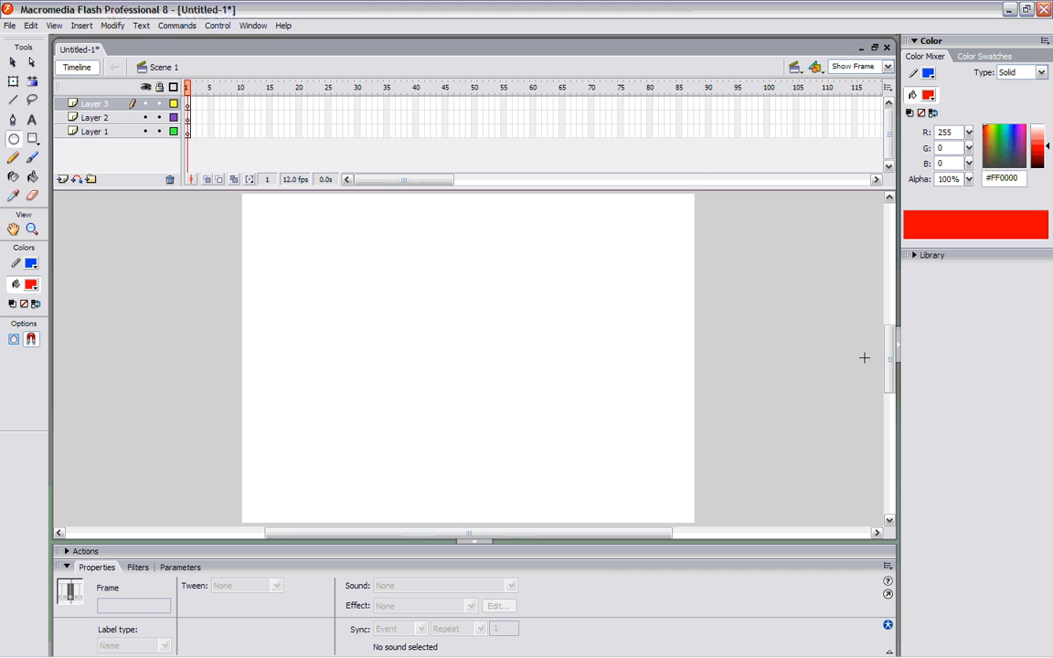
pyautogui.click(891, 365)
pyautogui.moveTo(891, 365)
pyautogui.mouseDown()
pyautogui.moveTo(891, 283)
pyautogui.moveTo(884, 397)
pyautogui.moveTo(886, 369)
pyautogui.mouseUp()
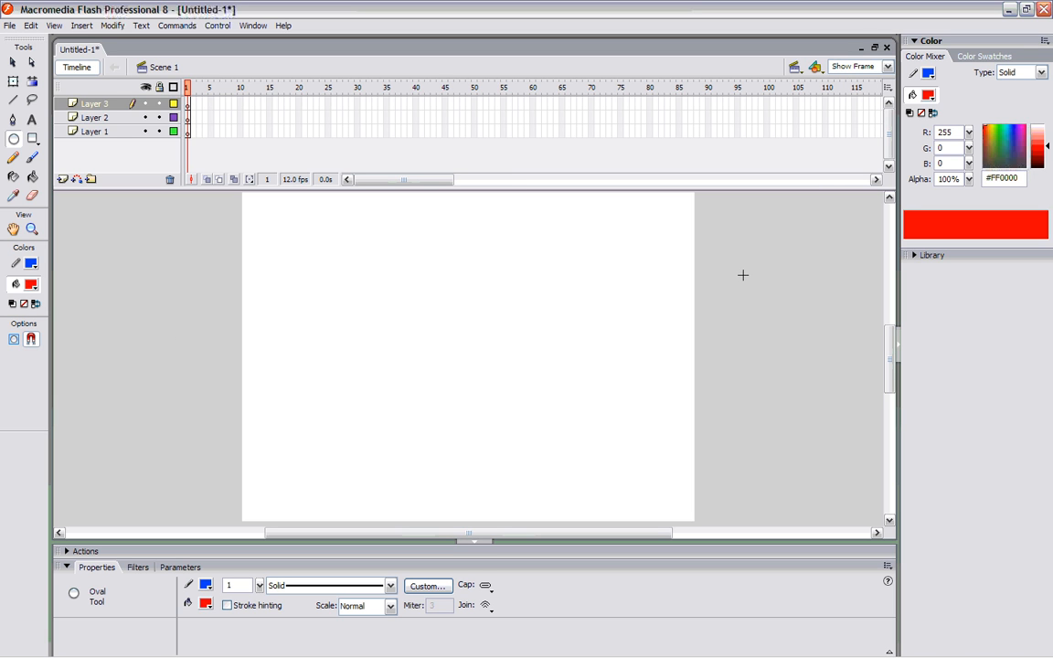
pyautogui.click(887, 67)
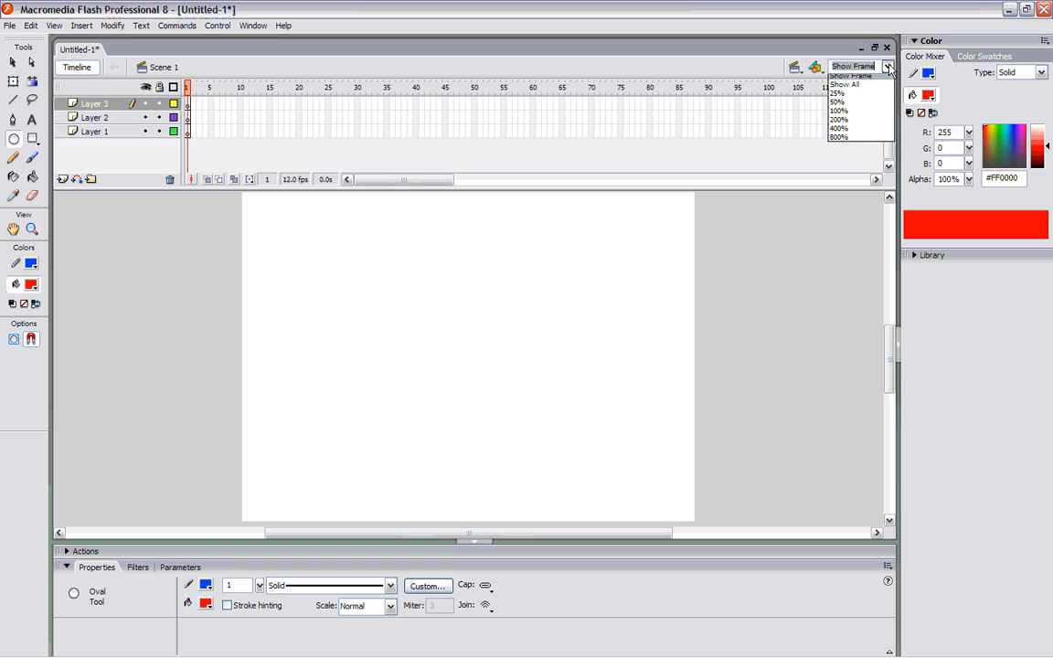
pyautogui.click(849, 75)
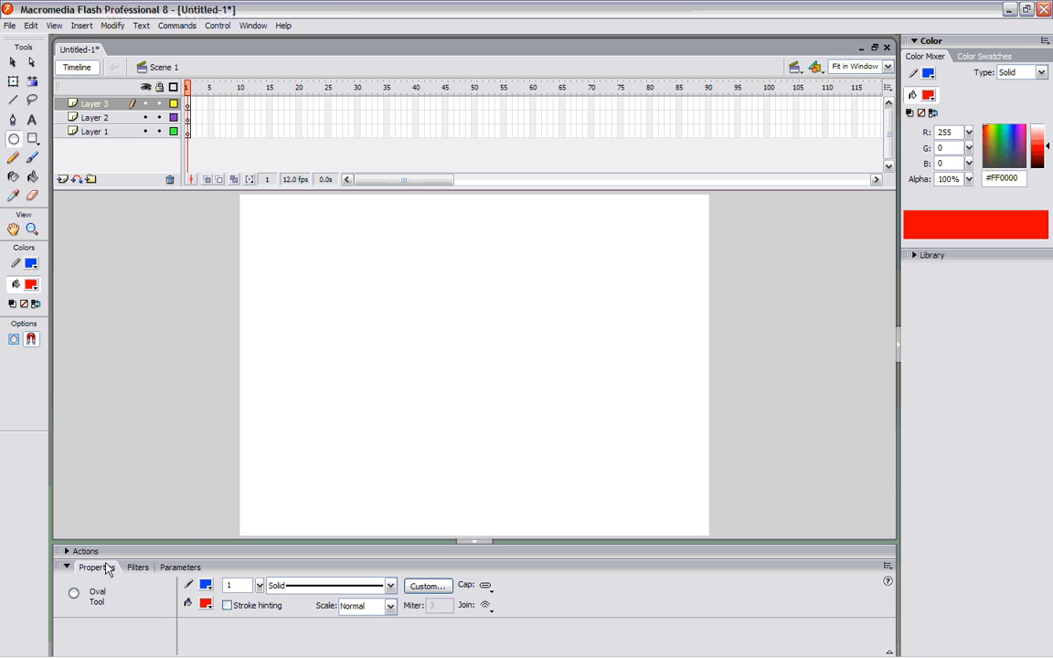
# Look at the frame's Actions script area with Properties collapsed, and restore the Properties display
pyautogui.click(64, 566)
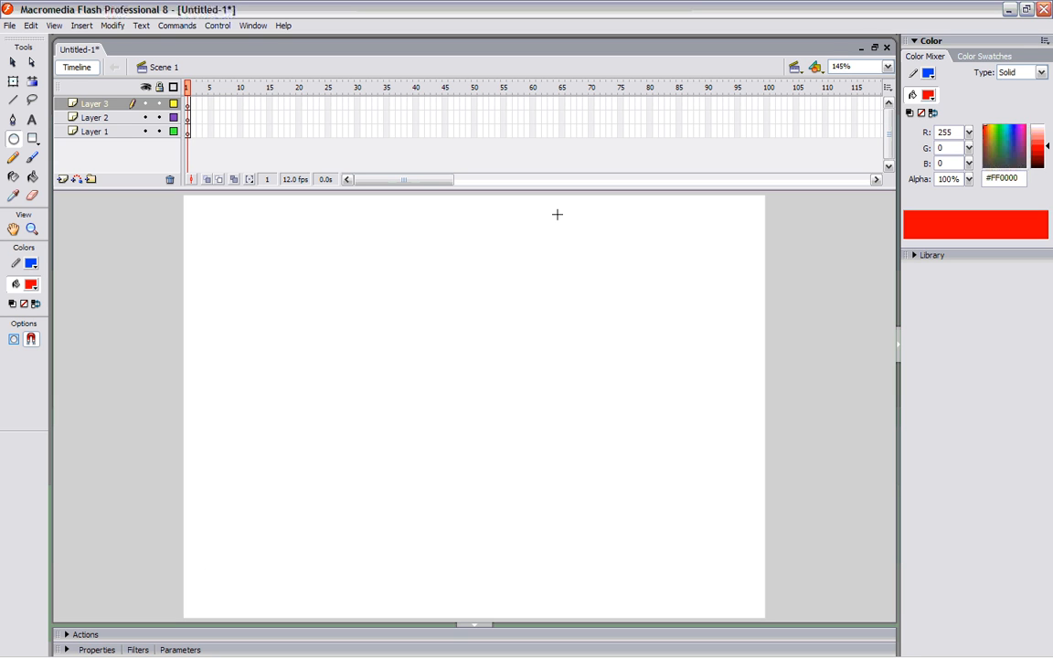
pyautogui.click(65, 637)
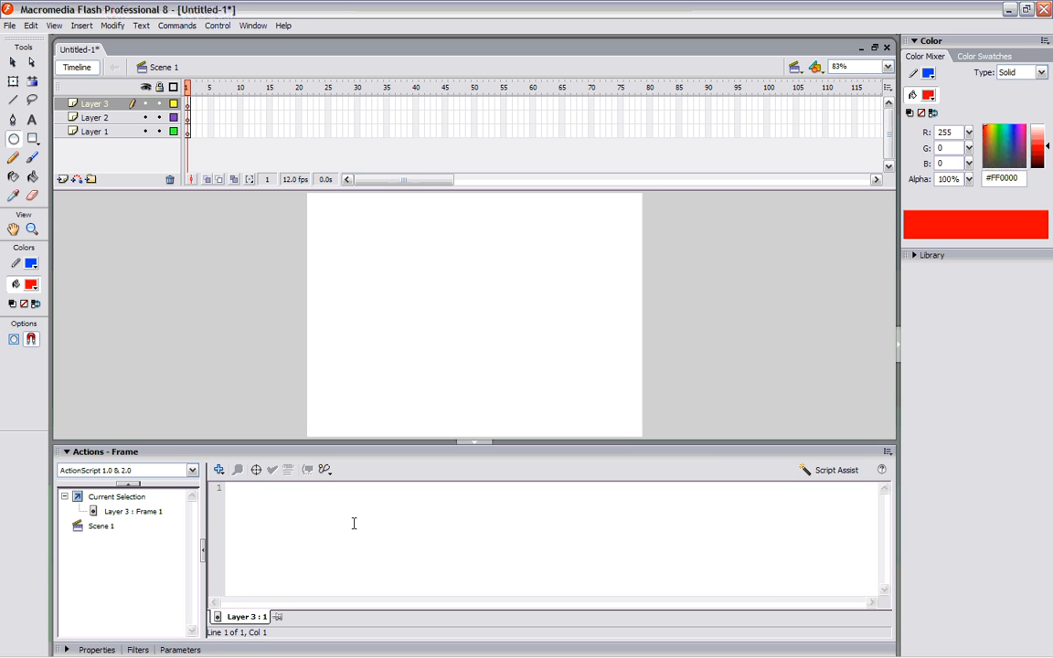
pyautogui.click(68, 452)
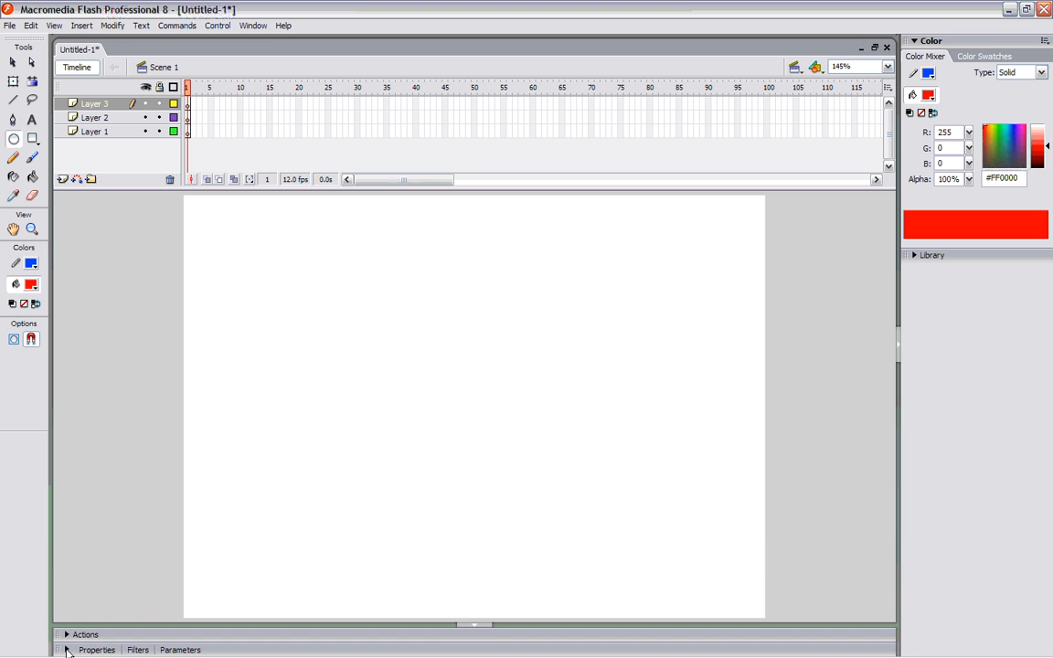
pyautogui.click(67, 650)
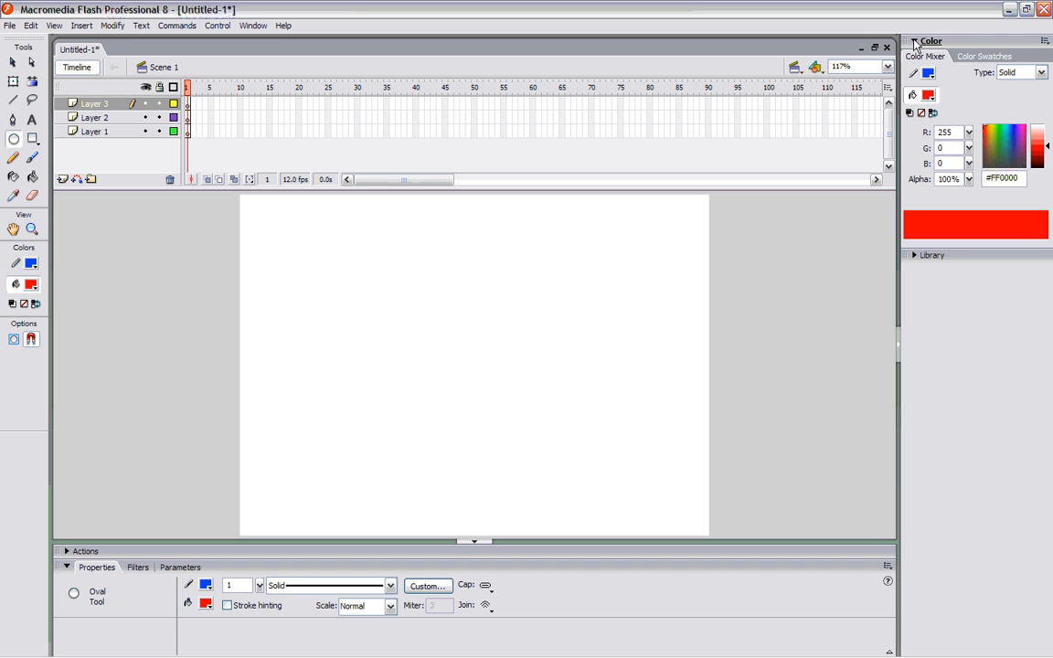
# View the Color Mixer options and the Color Swatches, and collapse the Color group
pyautogui.click(1044, 41)
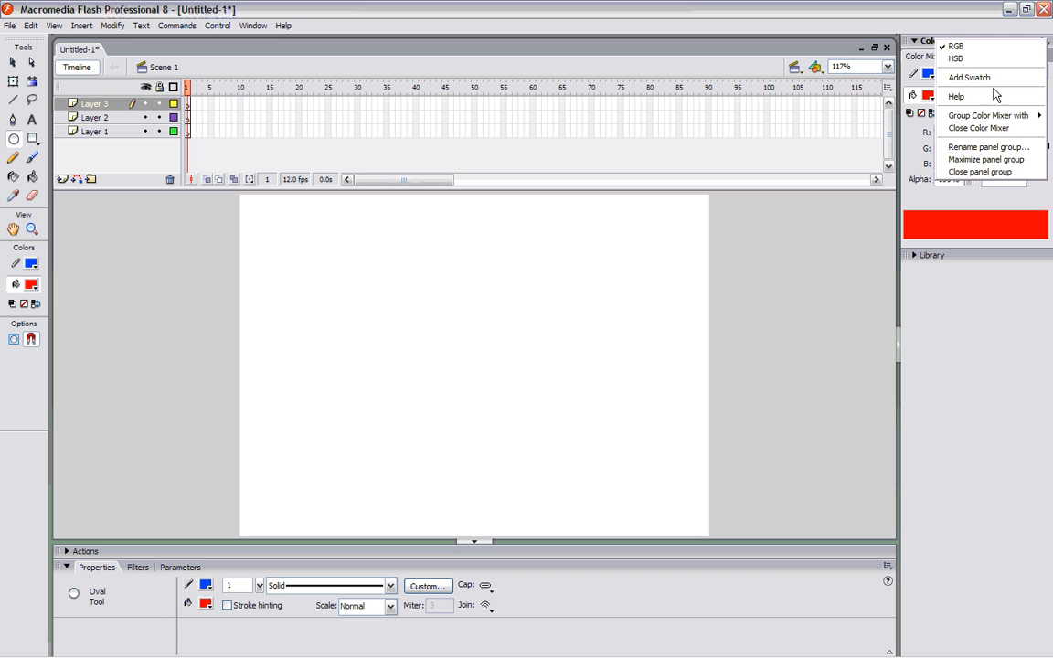
pyautogui.click(983, 32)
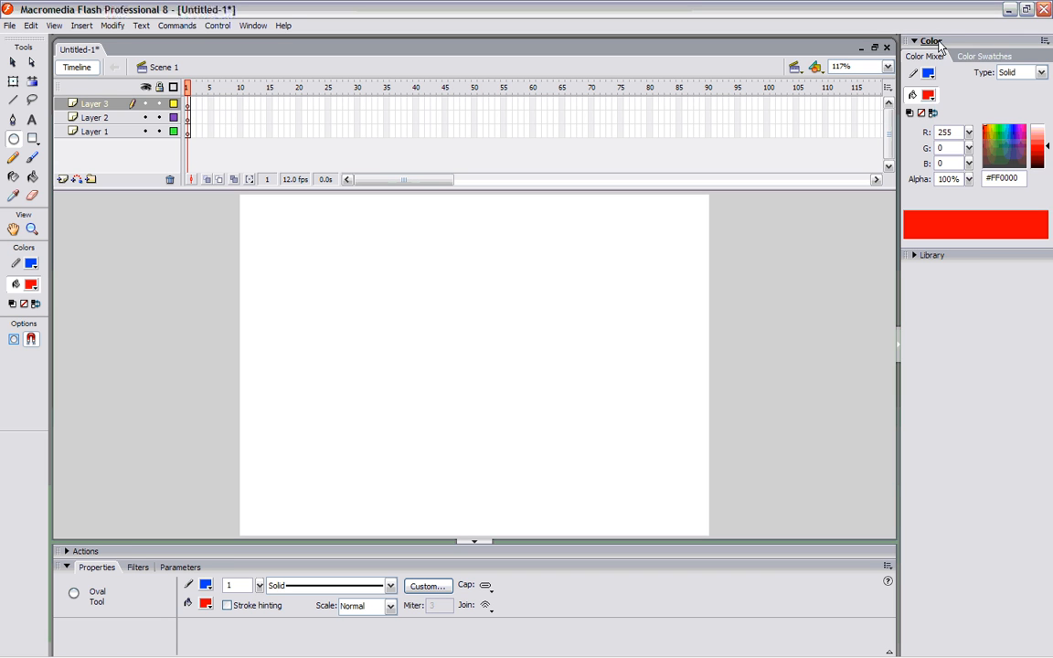
pyautogui.click(990, 56)
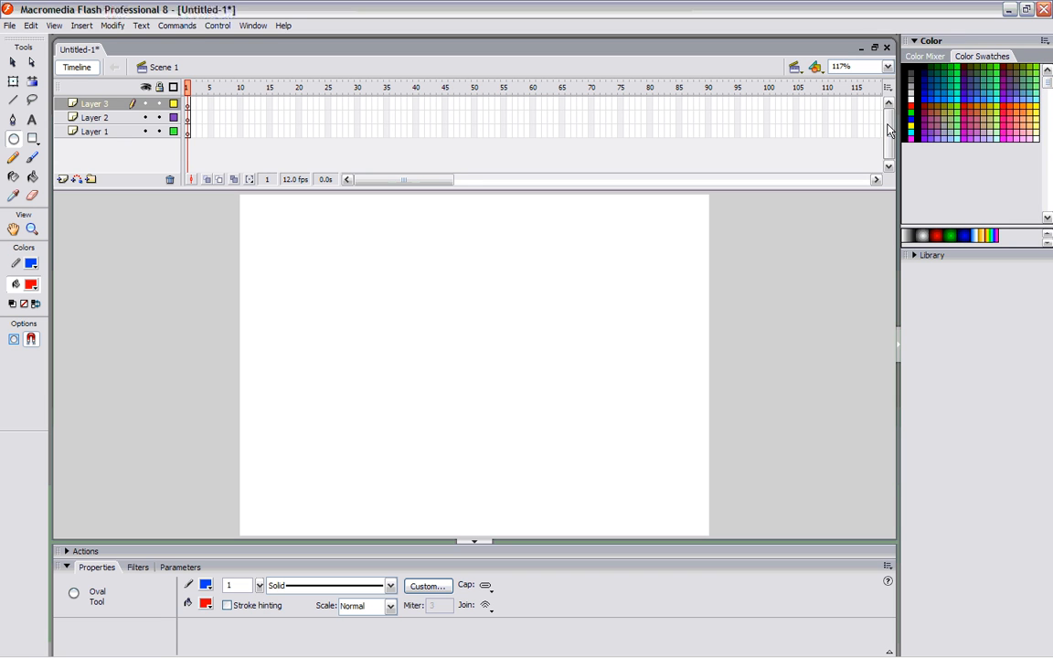
pyautogui.click(915, 42)
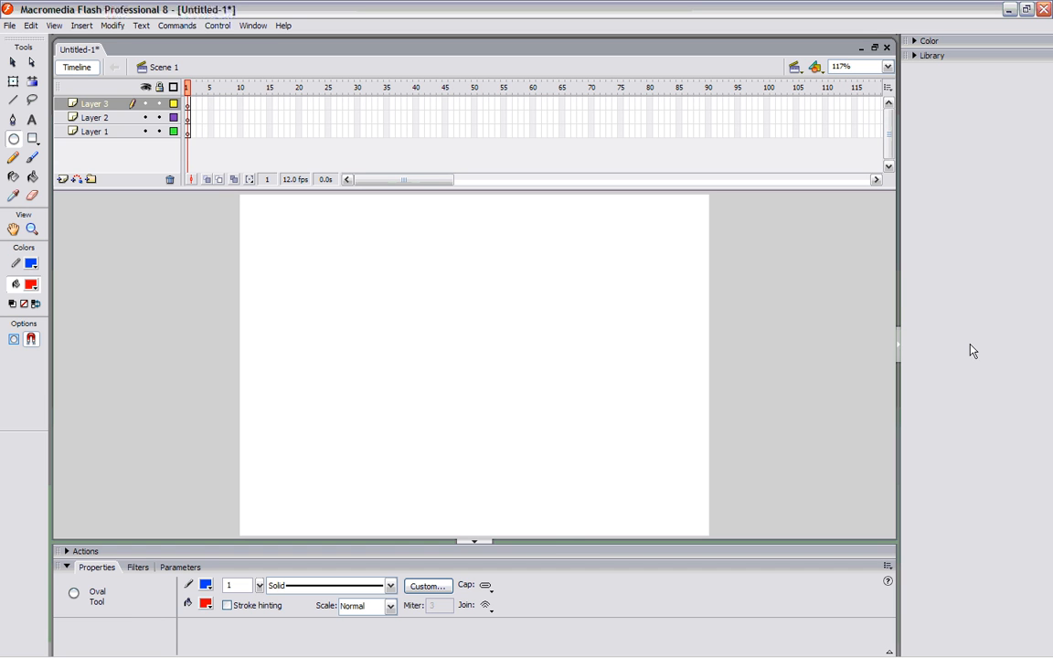
# Hide the Color and Library area to widen the workspace, and briefly hide and restore the Actions and Properties area
pyautogui.click(901, 359)
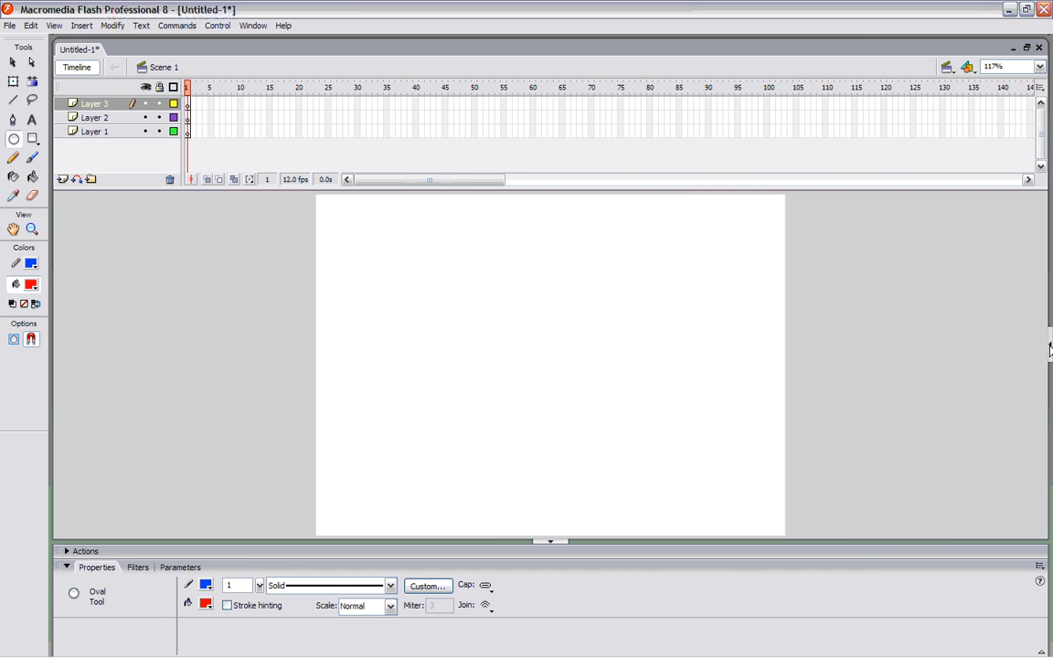
pyautogui.click(1050, 350)
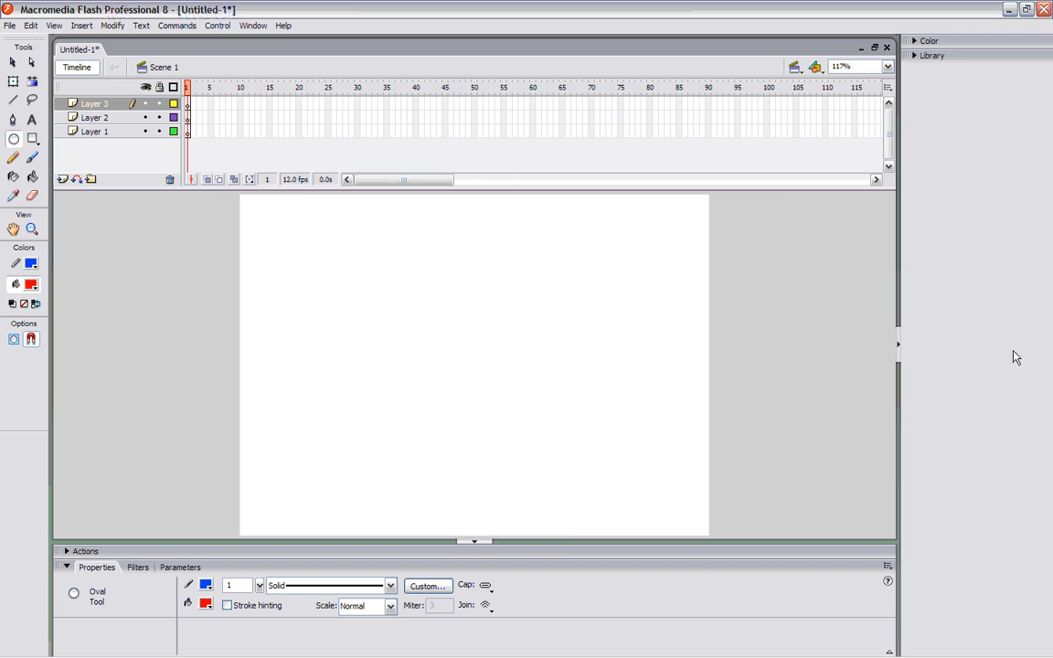
pyautogui.click(900, 349)
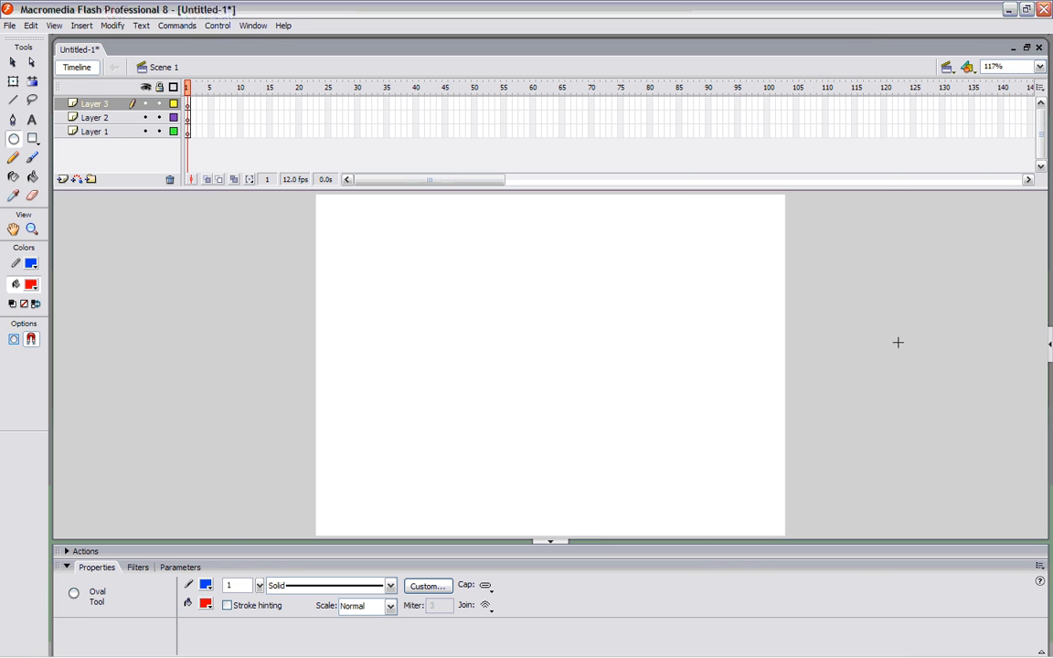
pyautogui.click(552, 544)
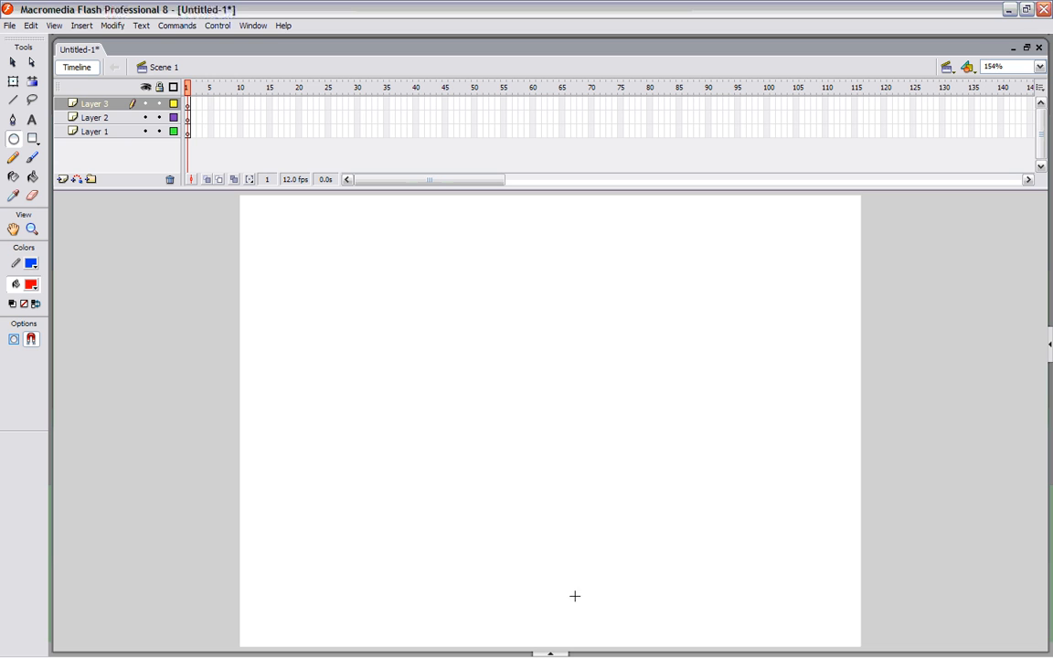
pyautogui.click(551, 653)
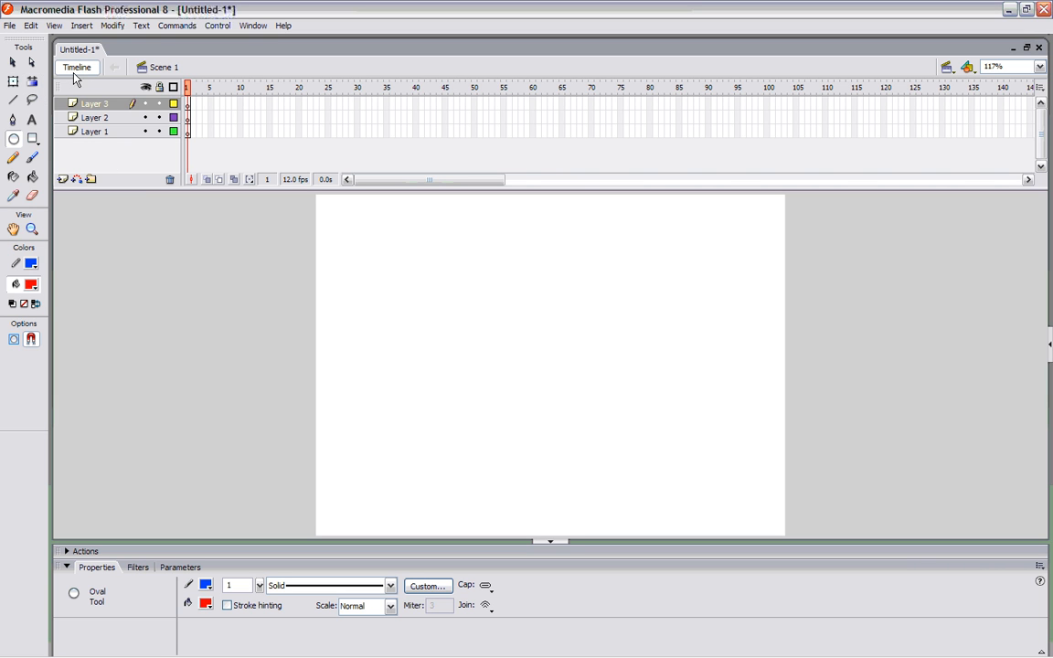
# Set the document title to "Basic Tools" and the background color to black, keeping the ruler units in pixels
pyautogui.click(120, 29)
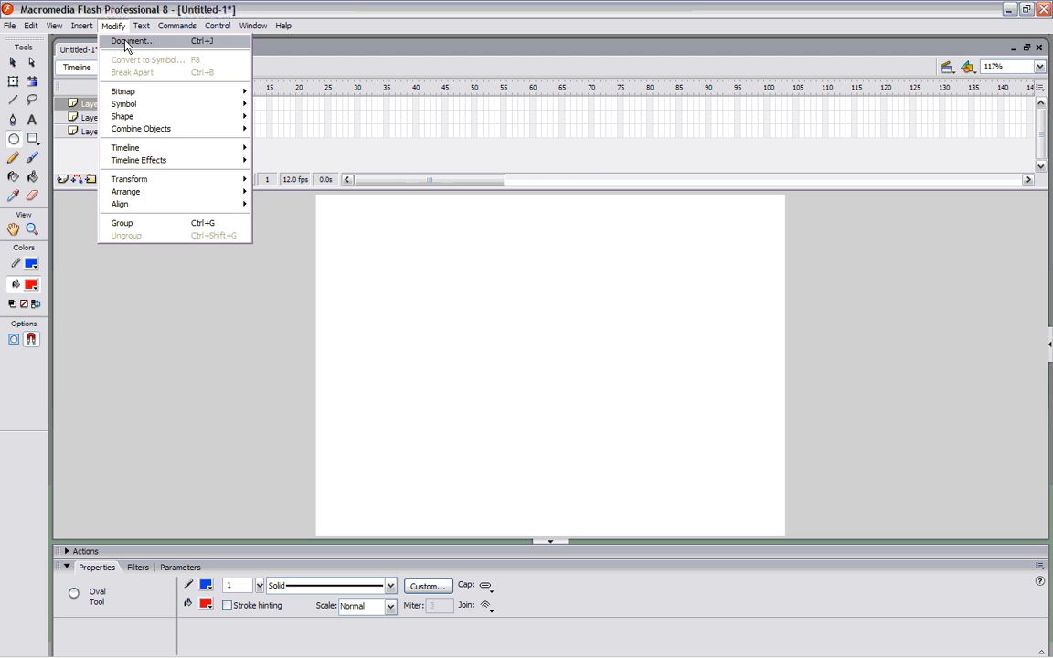
pyautogui.click(119, 40)
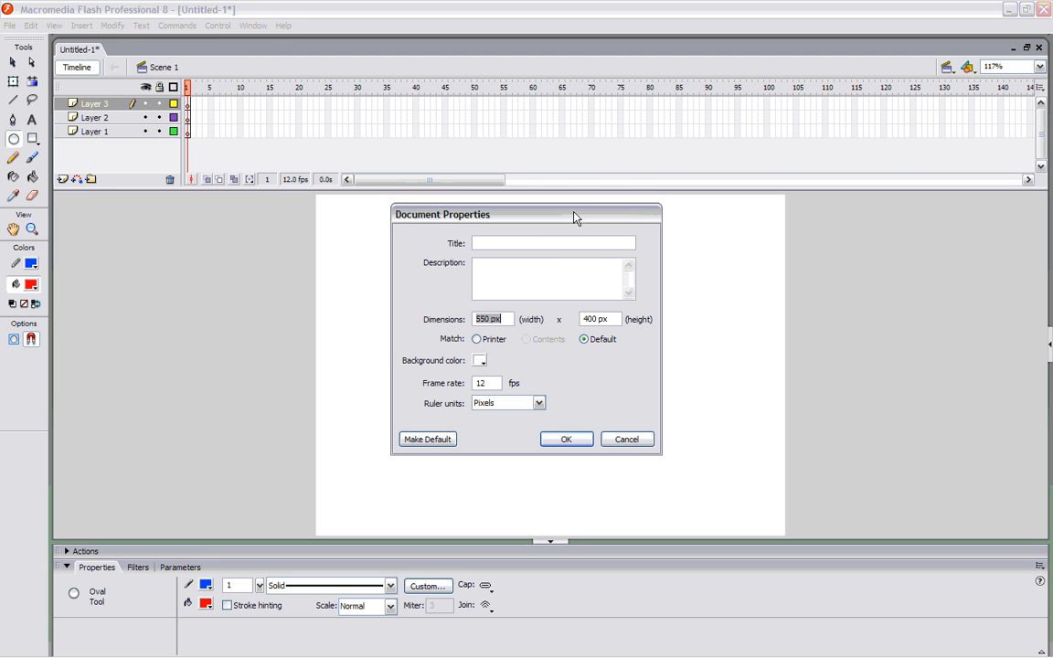
pyautogui.click(540, 242)
pyautogui.write('Basic Tools')
pyautogui.click(556, 278)
pyautogui.click(479, 362)
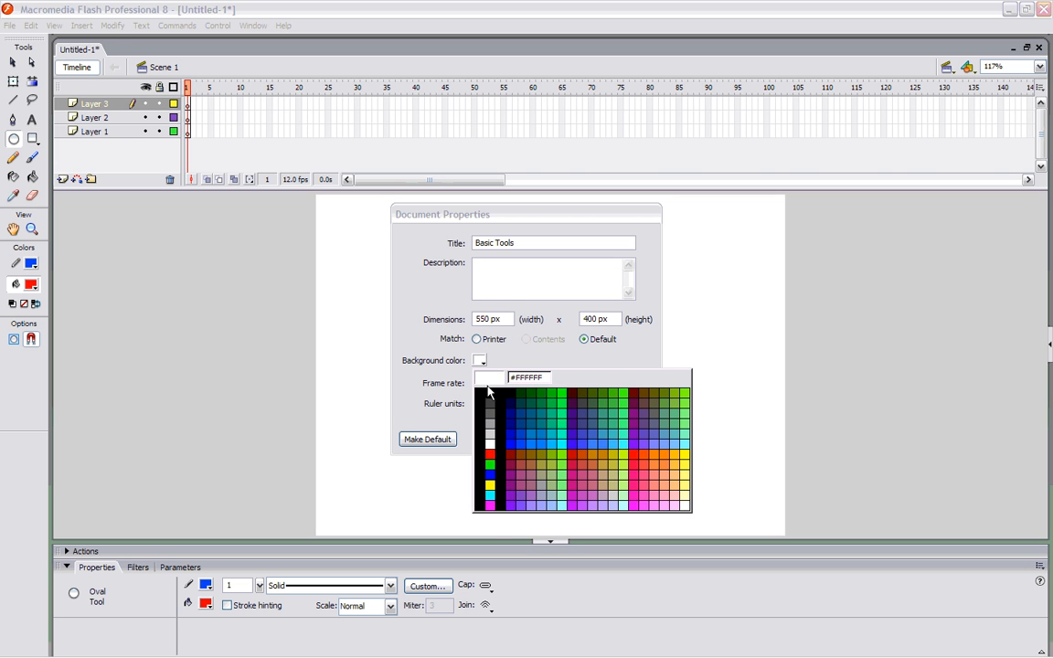
pyautogui.click(478, 391)
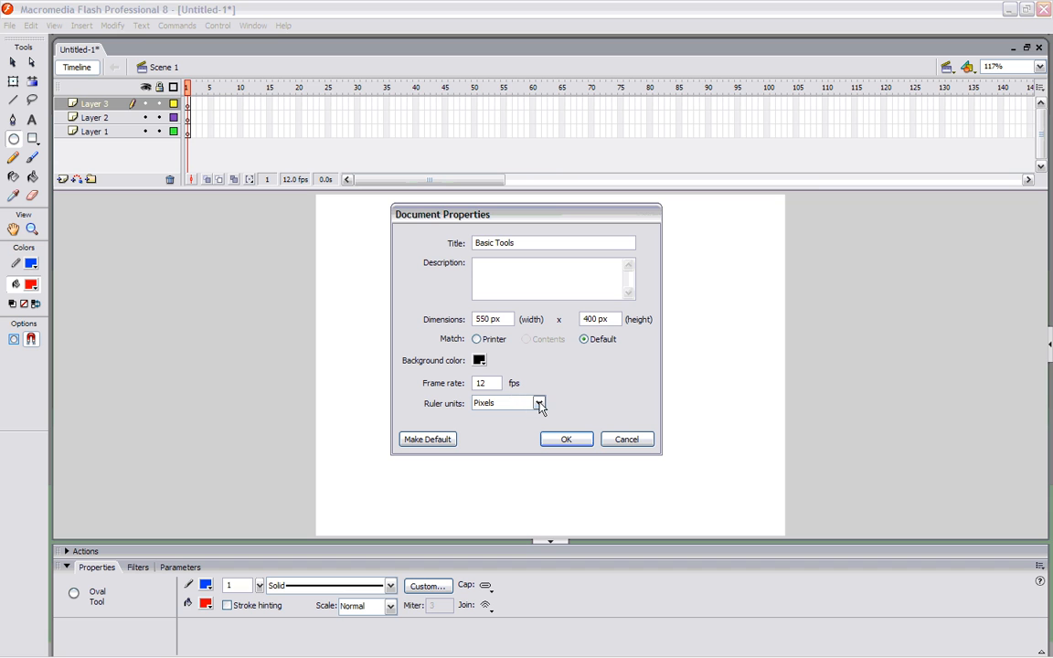
pyautogui.click(539, 405)
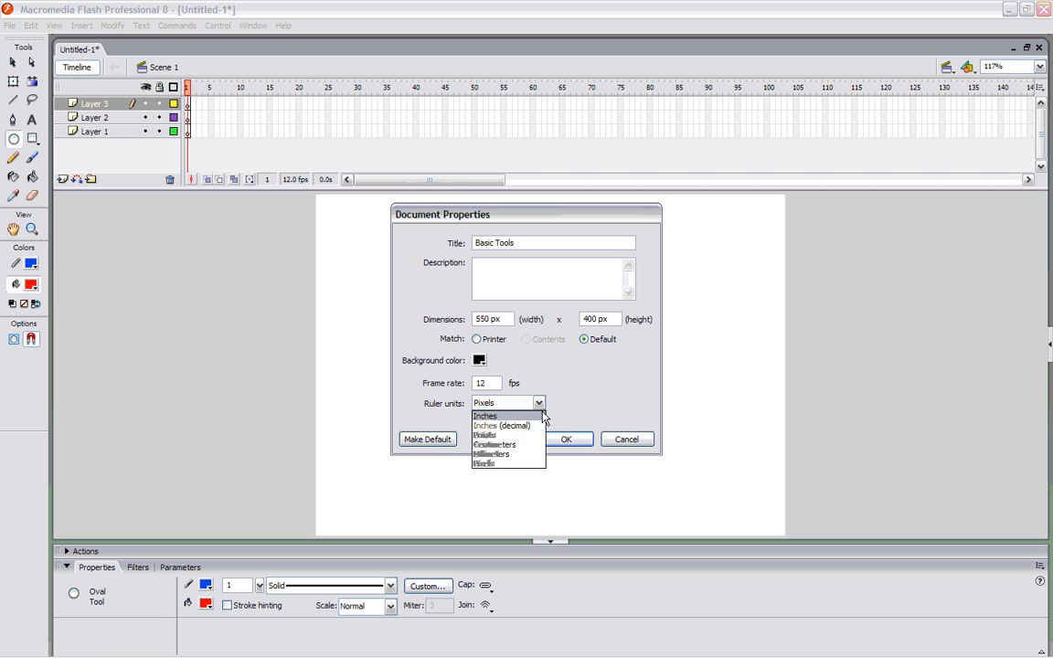
pyautogui.click(539, 403)
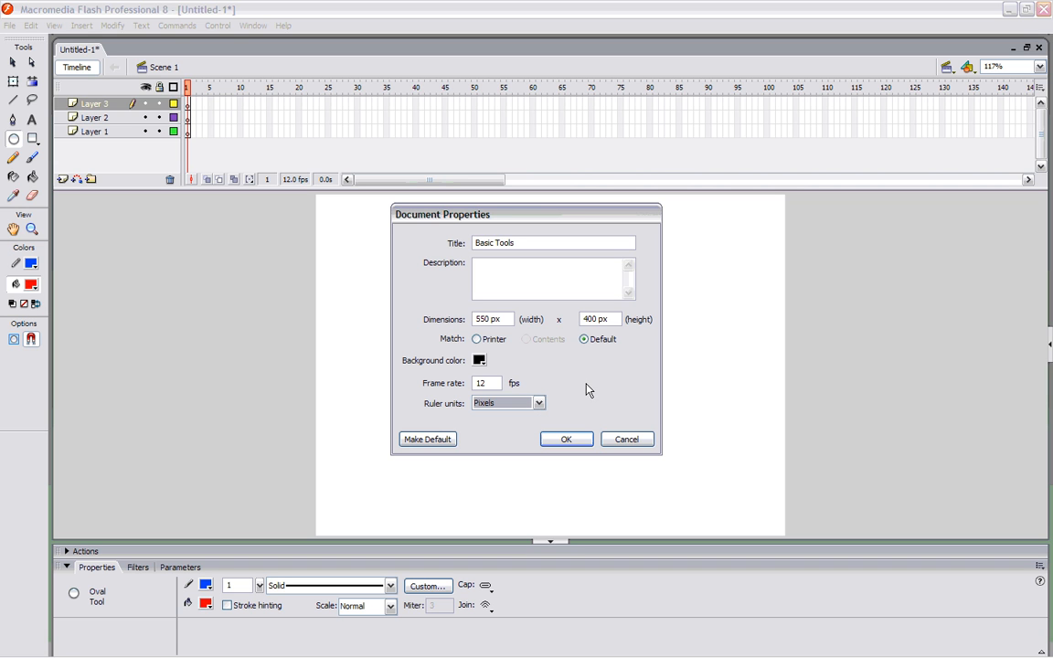
pyautogui.click(587, 438)
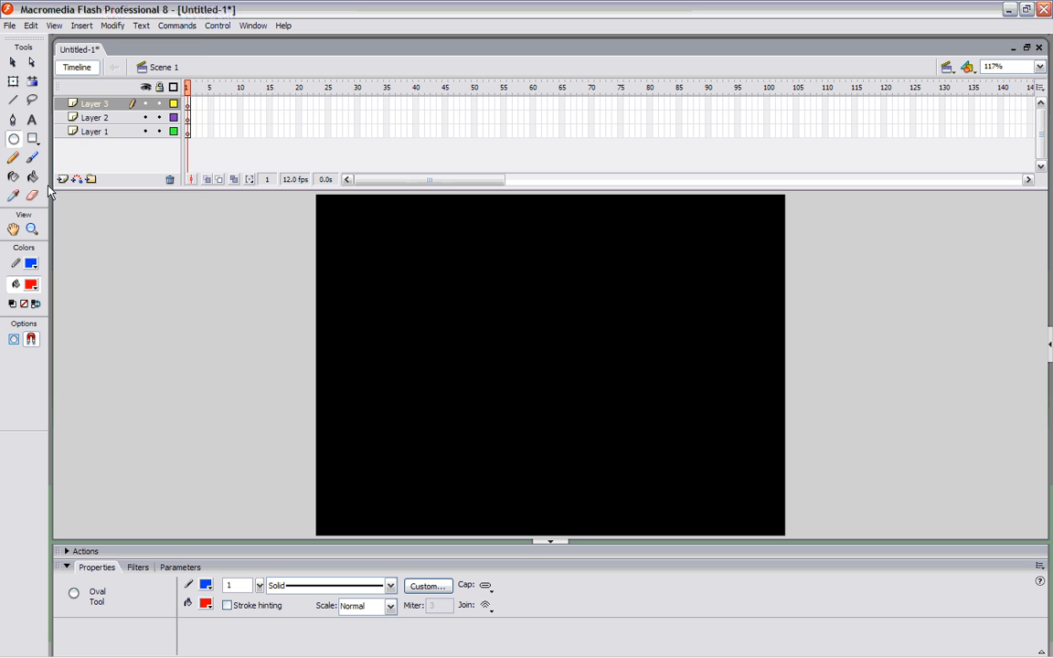
pyautogui.click(30, 25)
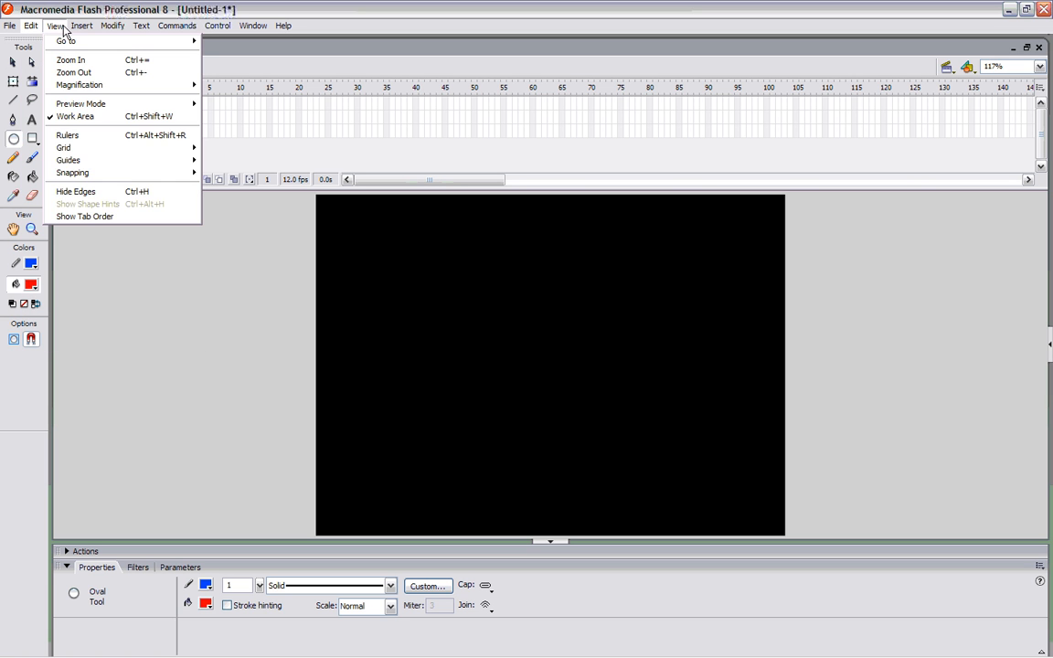
pyautogui.moveTo(113, 32)
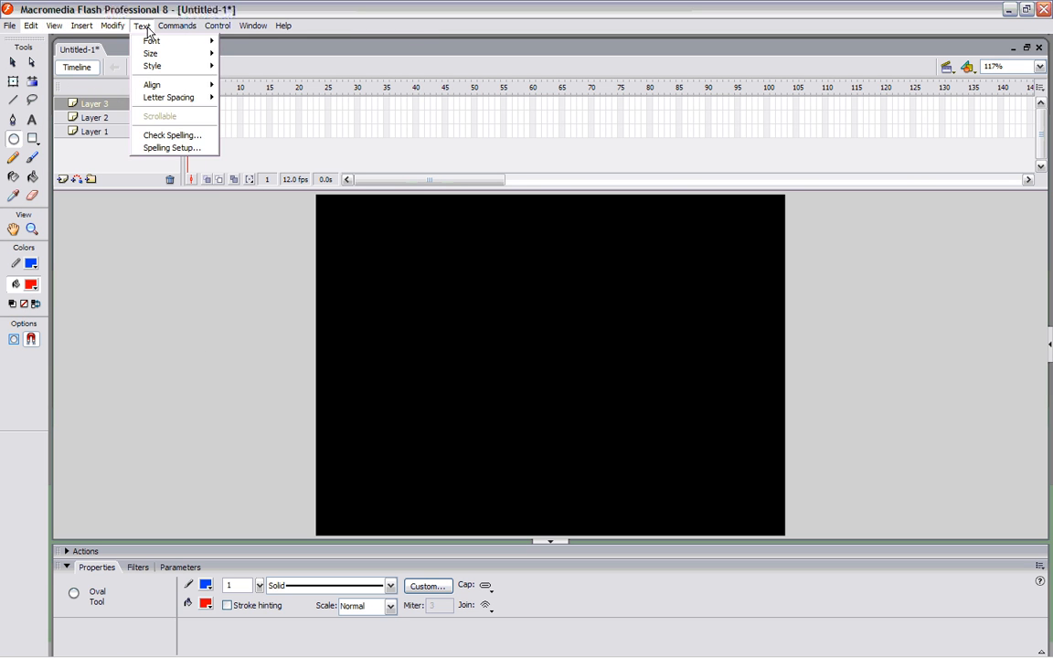
pyautogui.moveTo(285, 32)
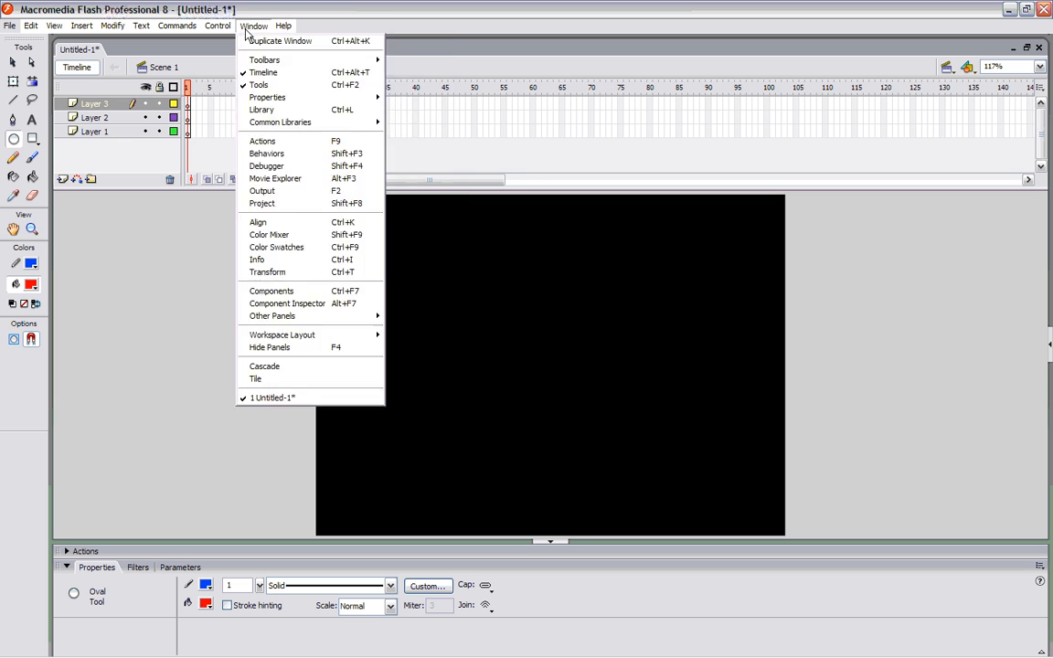
pyautogui.moveTo(8, 25)
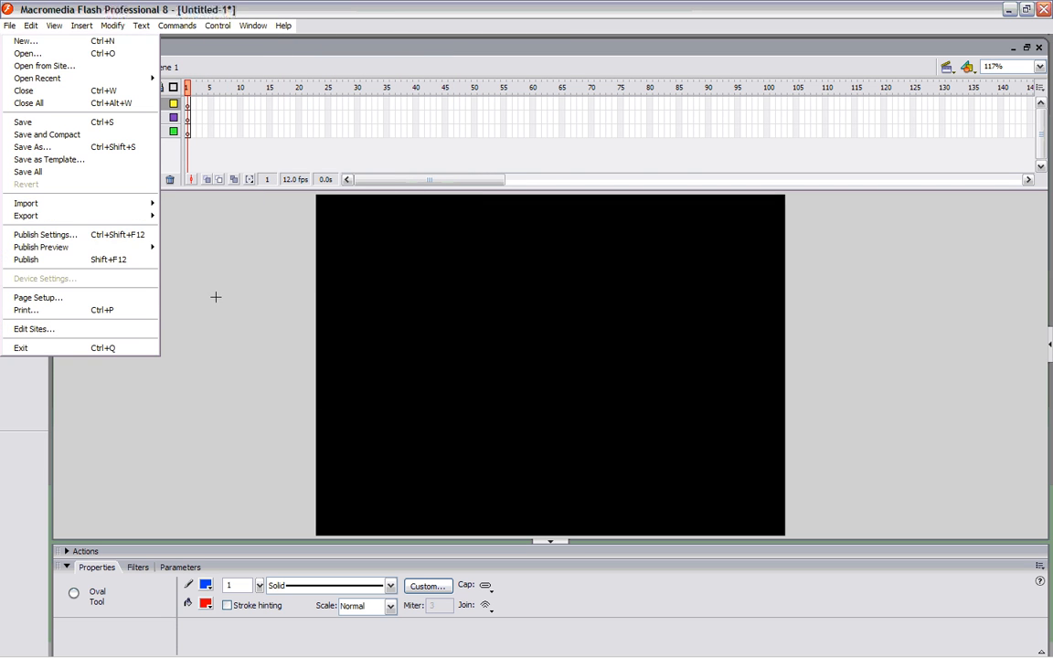
pyautogui.click(193, 266)
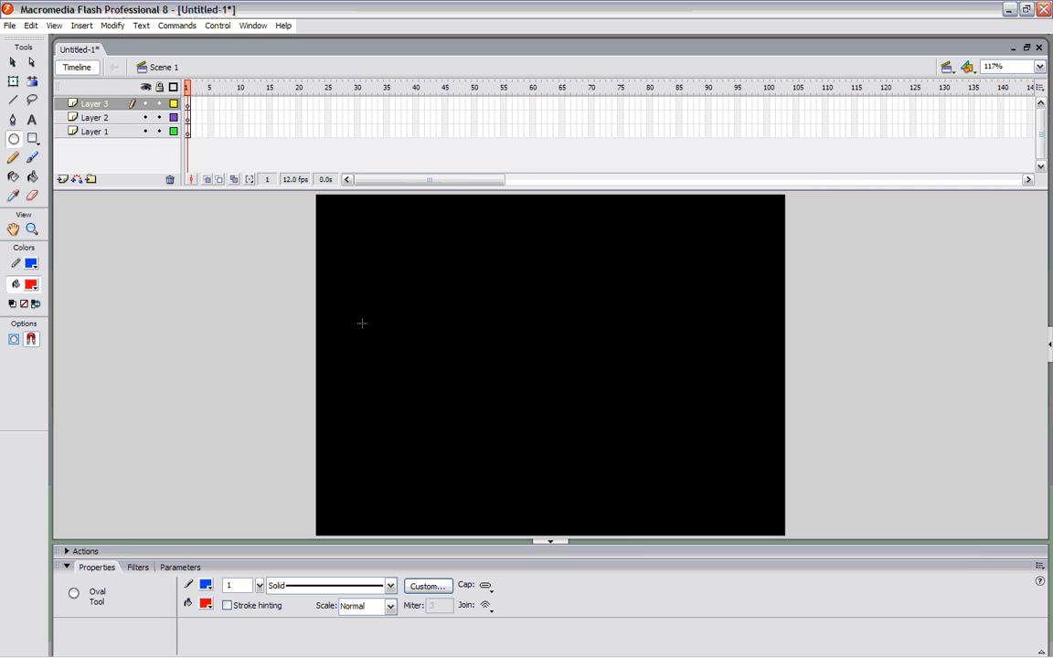
# Draw a trial red oval with a blue outline on the stage and undo it
pyautogui.moveTo(377, 256)
pyautogui.mouseDown()
pyautogui.moveTo(513, 364)
pyautogui.moveTo(610, 405)
pyautogui.mouseUp()
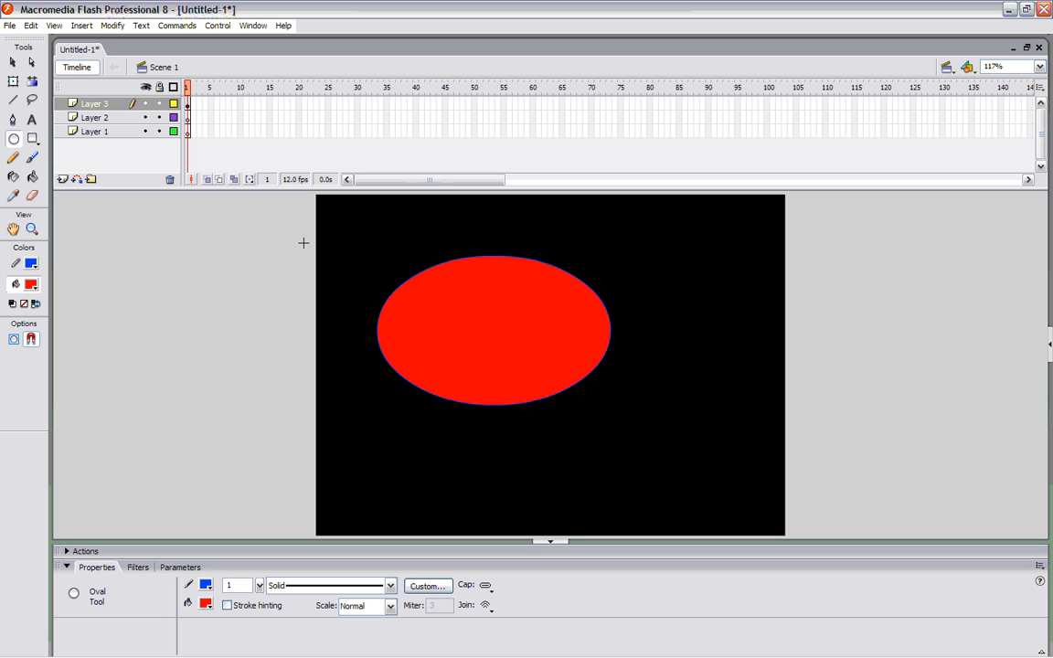
pyautogui.hotkey('ctrl', 'z')
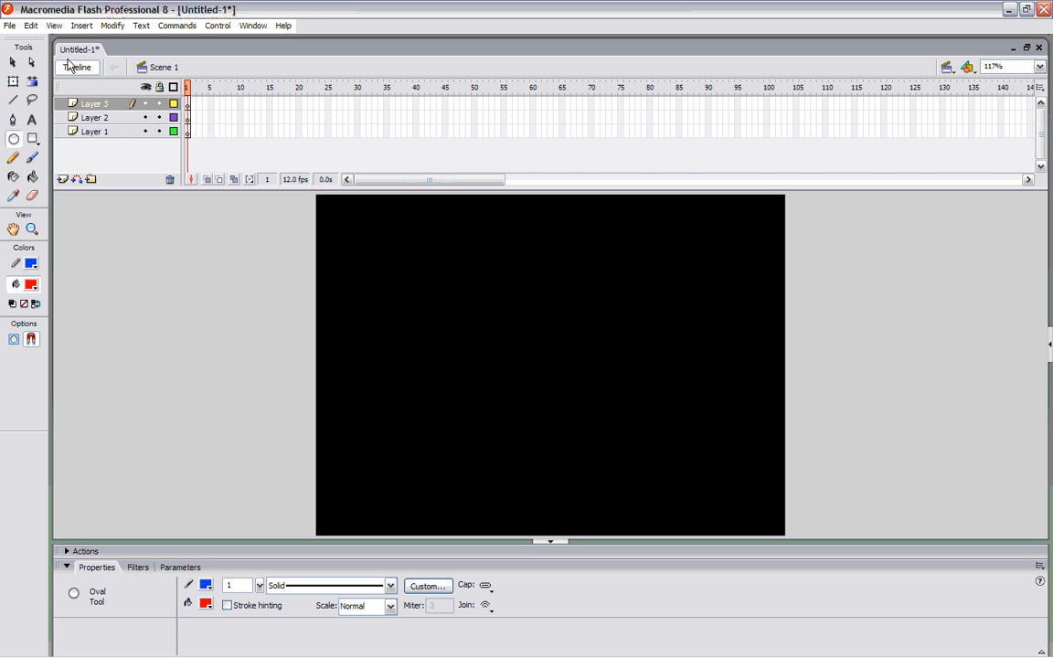
# Try the Selection tool across the empty stage, and look at the Subselection and Free Transform tools
pyautogui.click(13, 62)
pyautogui.moveTo(352, 241); pyautogui.dragTo(649, 397)
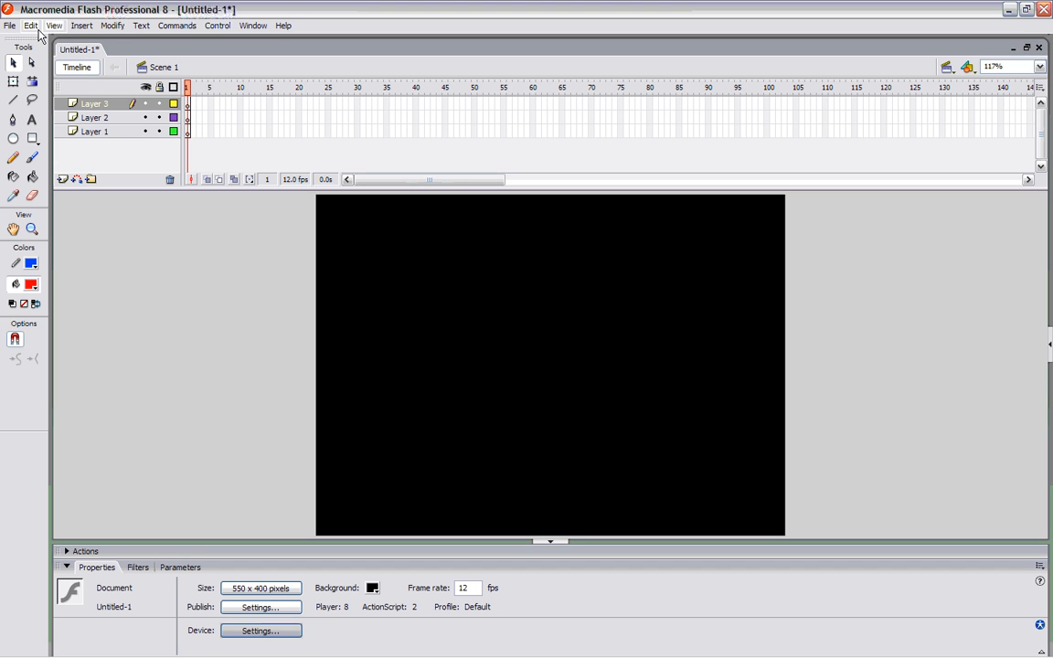
pyautogui.click(30, 63)
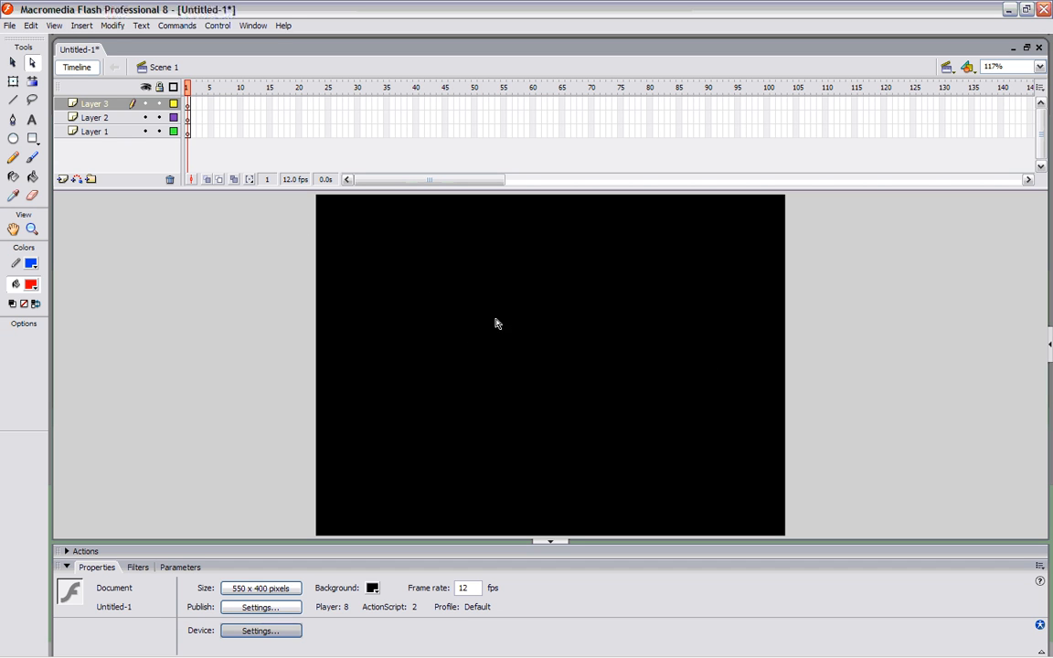
pyautogui.click(12, 82)
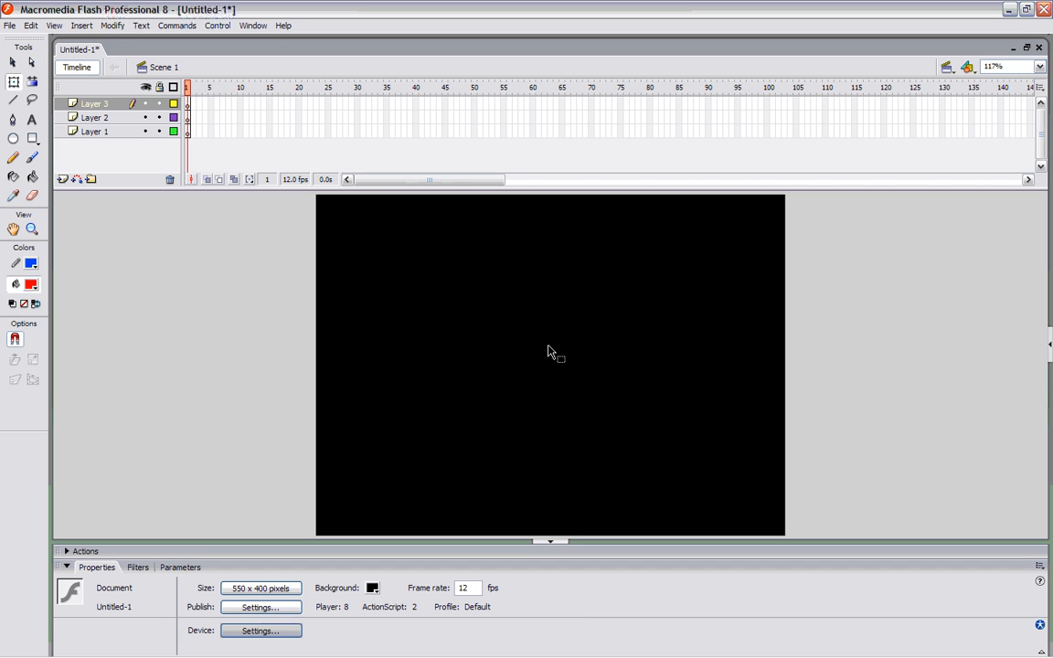
# Draw a blue diagonal line with stroke height 1 and a second one beside it with stroke height 15.5
pyautogui.click(13, 101)
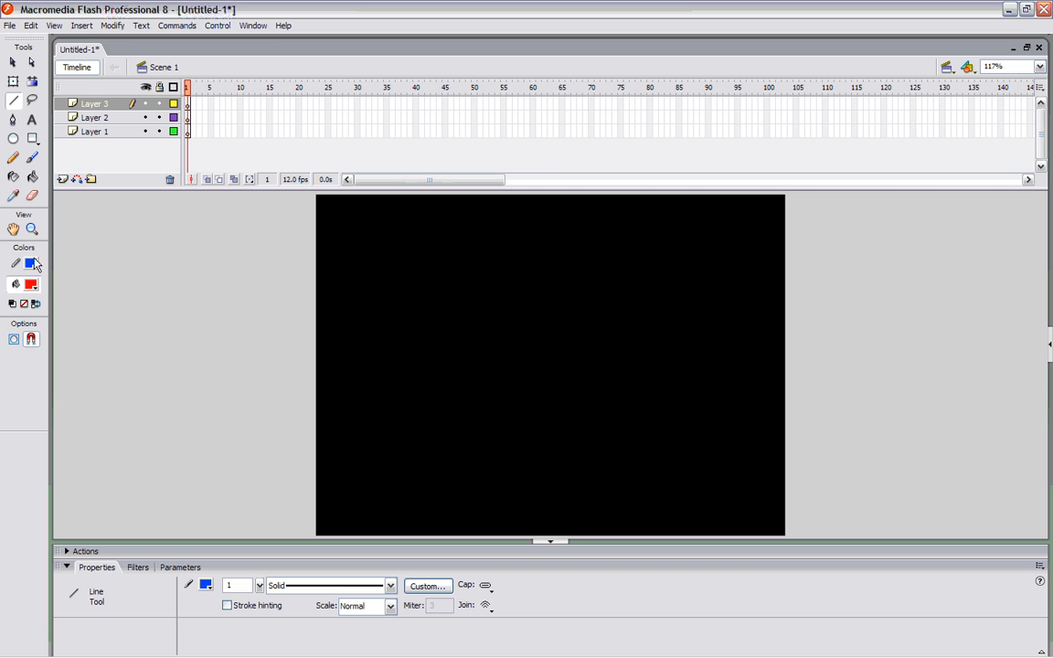
pyautogui.moveTo(383, 252); pyautogui.dragTo(486, 325)
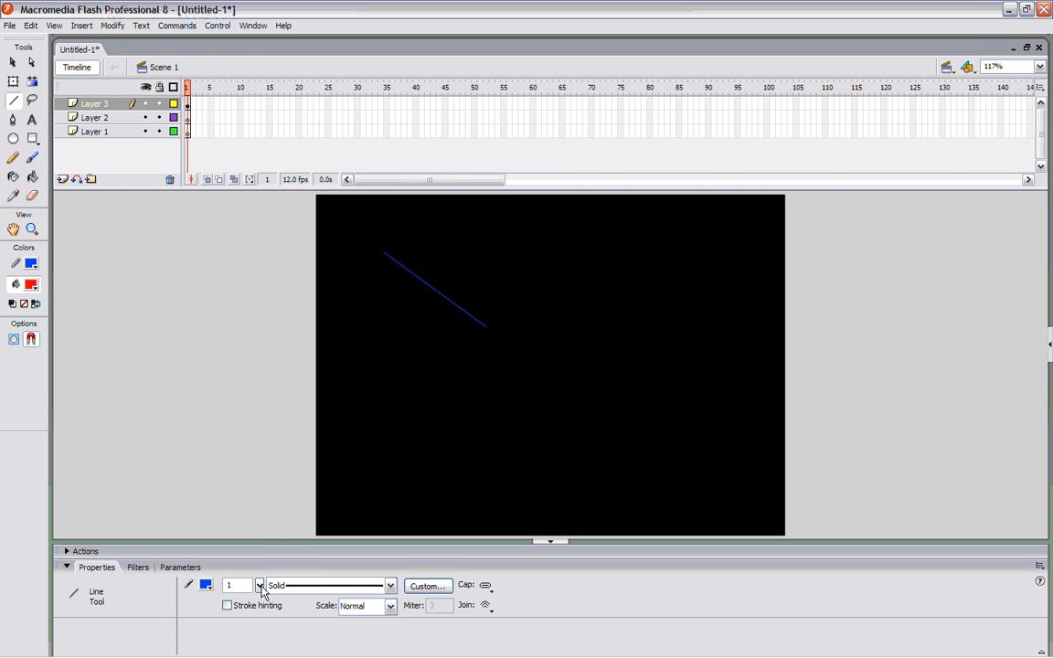
pyautogui.moveTo(261, 588); pyautogui.dragTo(262, 565)
pyautogui.moveTo(516, 272); pyautogui.dragTo(629, 380)
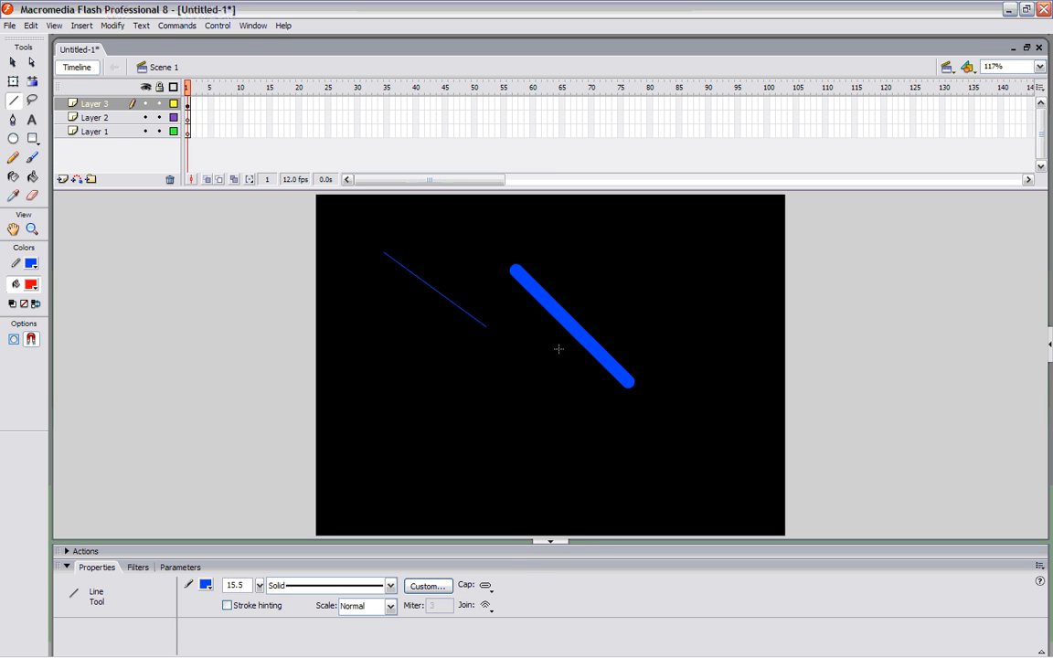
# Set the line cap to None and draw a thick diagonal line below the thin line
pyautogui.click(488, 590)
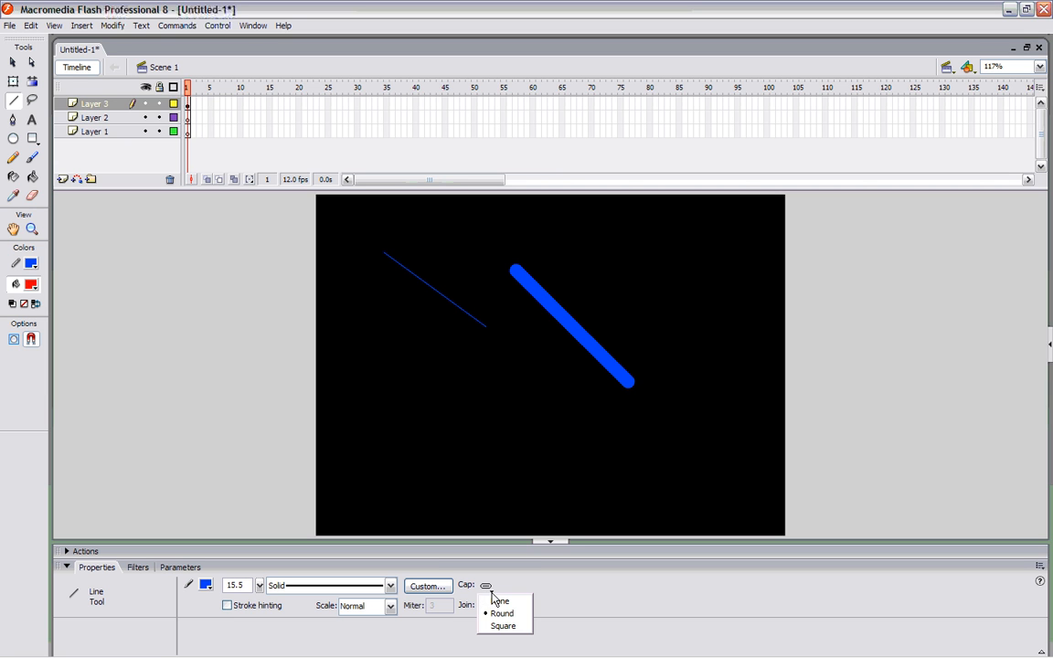
pyautogui.click(509, 601)
pyautogui.moveTo(416, 351); pyautogui.dragTo(498, 429)
# Set the line cap to Round and draw a short thick diagonal line below the long rounded line
pyautogui.click(487, 587)
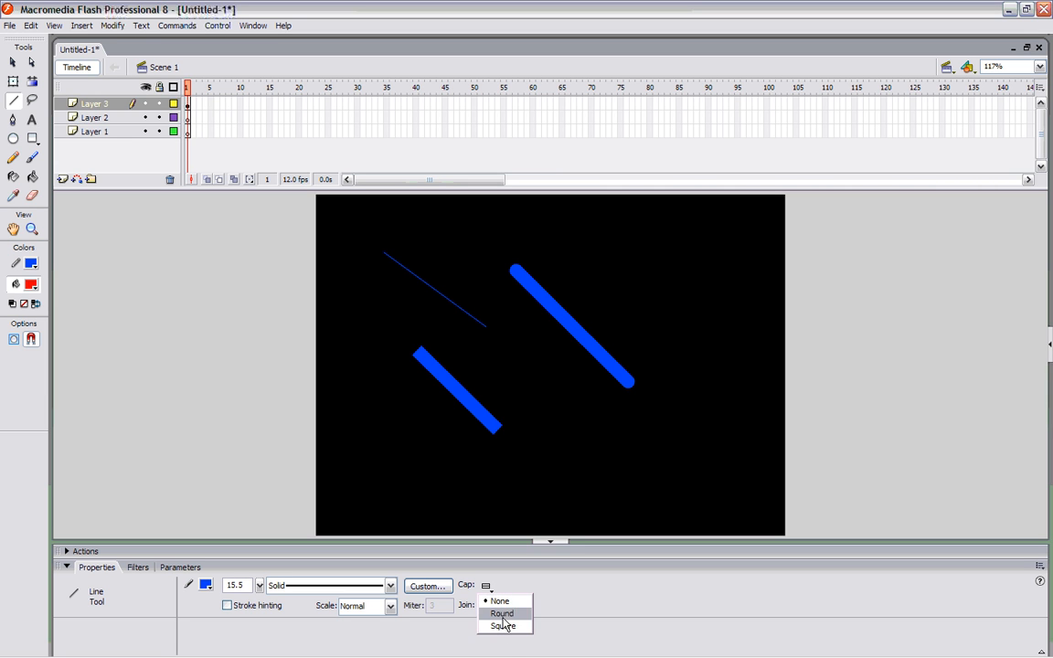
pyautogui.click(501, 613)
pyautogui.moveTo(540, 374); pyautogui.dragTo(592, 423)
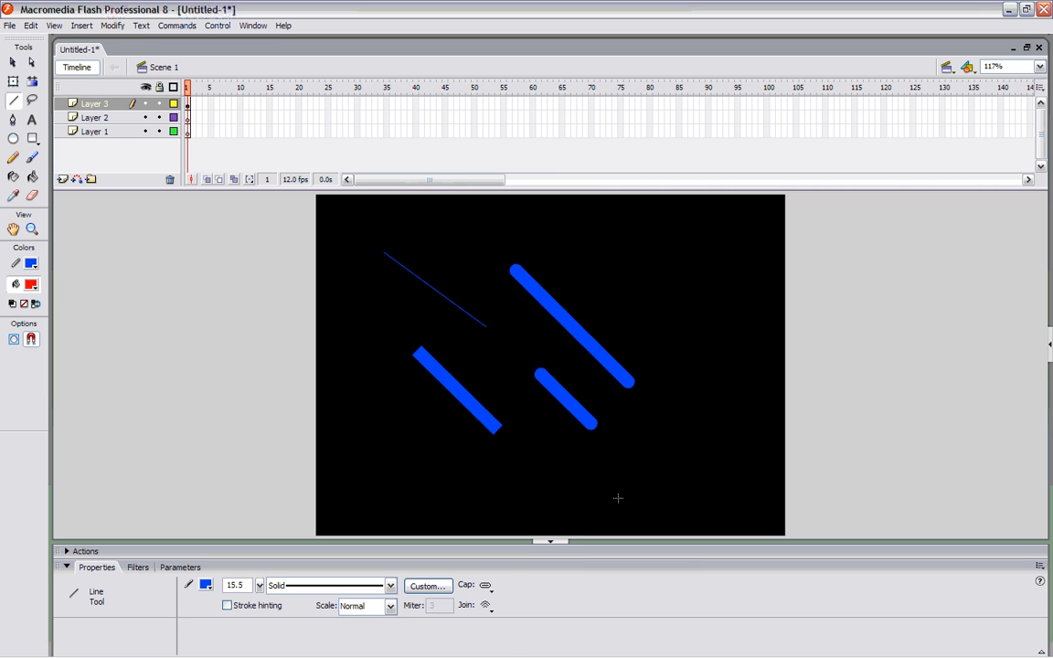
# Set the line cap to Square and draw a thick diagonal line near the stage's upper-right area
pyautogui.click(487, 586)
pyautogui.click(504, 627)
pyautogui.moveTo(599, 244); pyautogui.dragTo(692, 332)
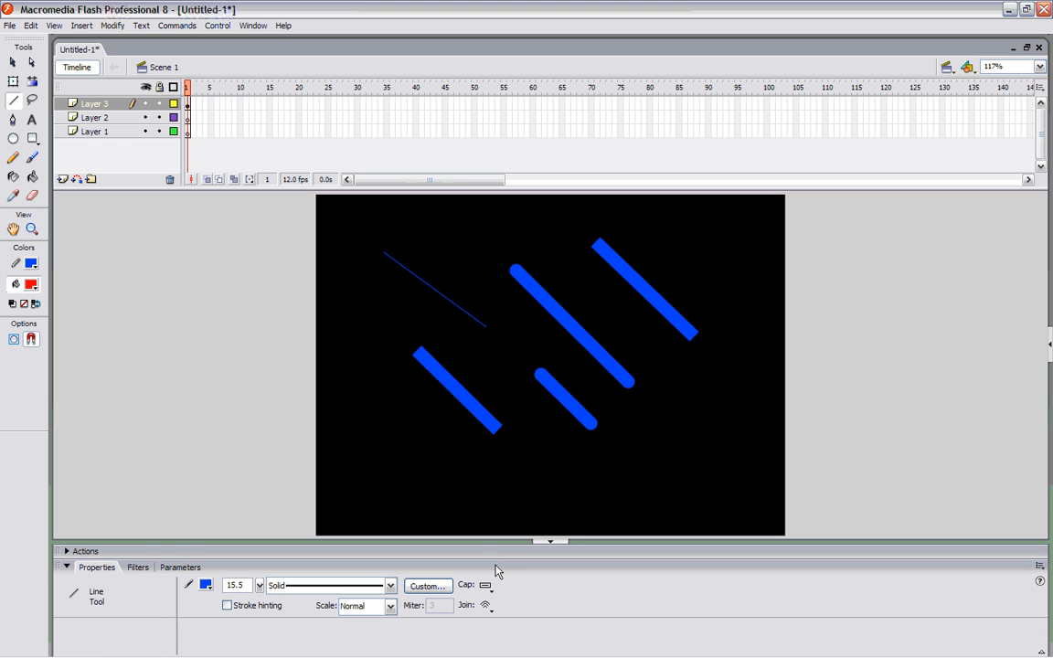
# Open the custom Stroke Style settings for the line, and turn Sharp corners on and off again
pyautogui.click(441, 587)
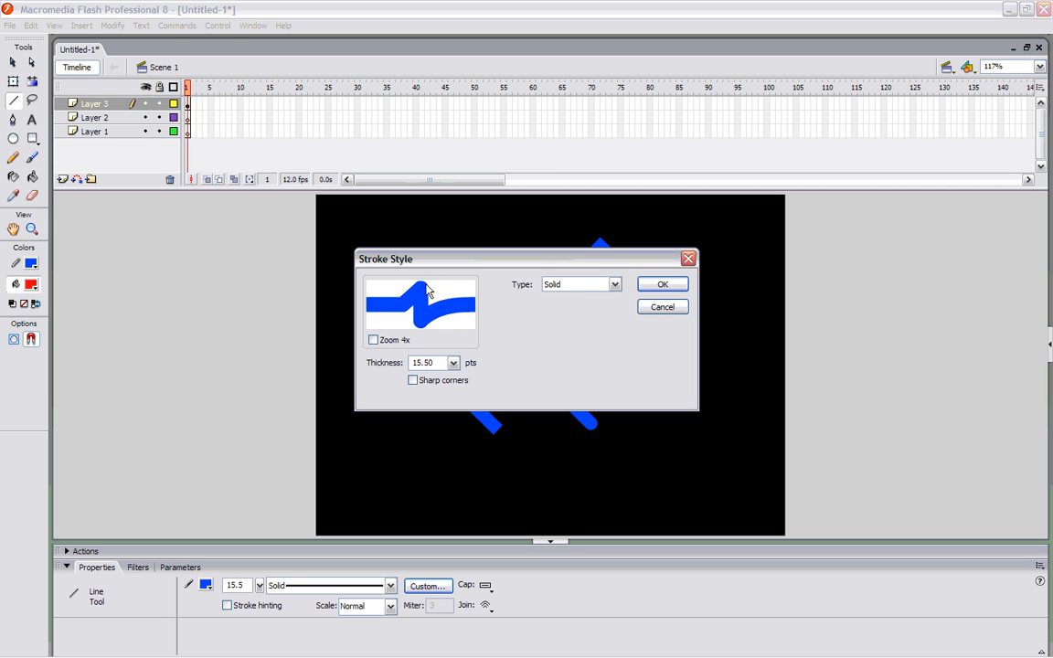
pyautogui.click(412, 380)
pyautogui.click(413, 380)
# Preview the Dashed stroke type, followed by the Dotted type
pyautogui.click(616, 285)
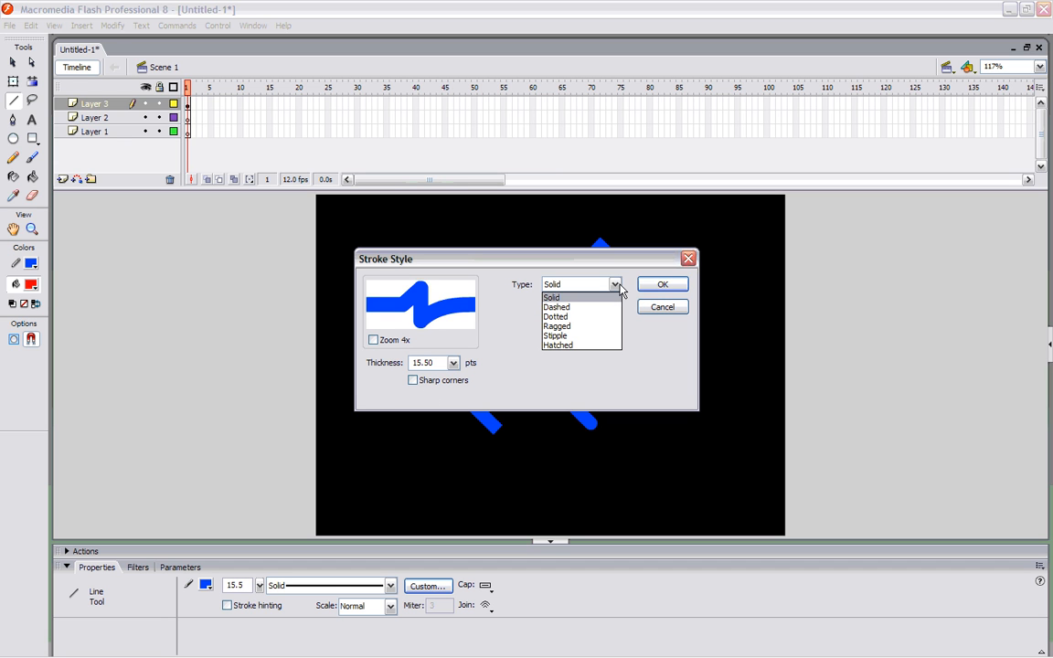
pyautogui.click(599, 307)
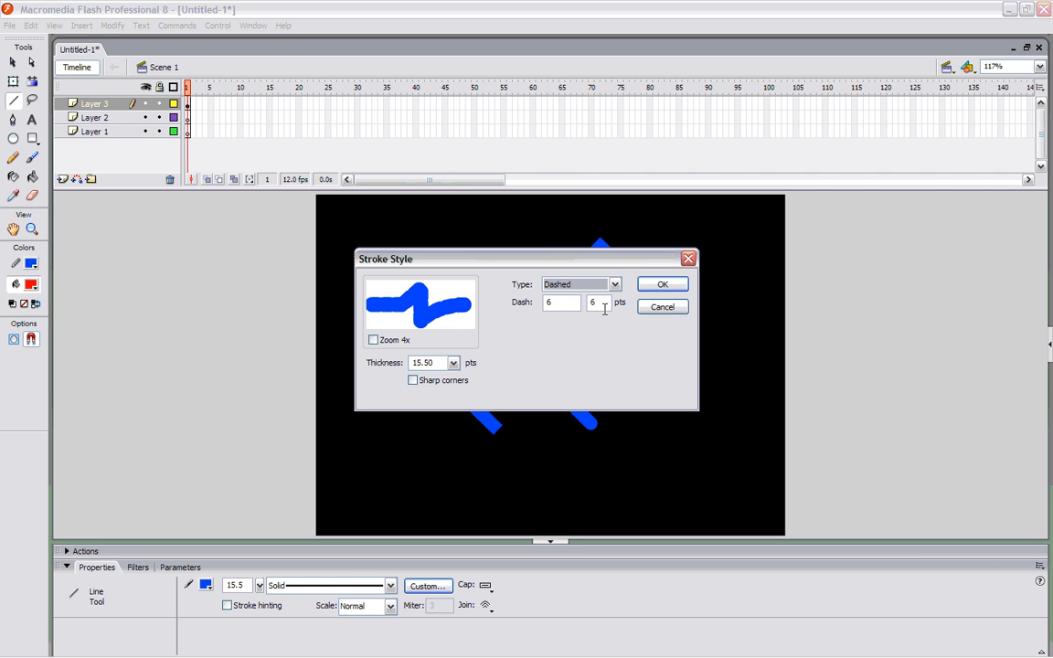
pyautogui.click(616, 285)
pyautogui.click(601, 317)
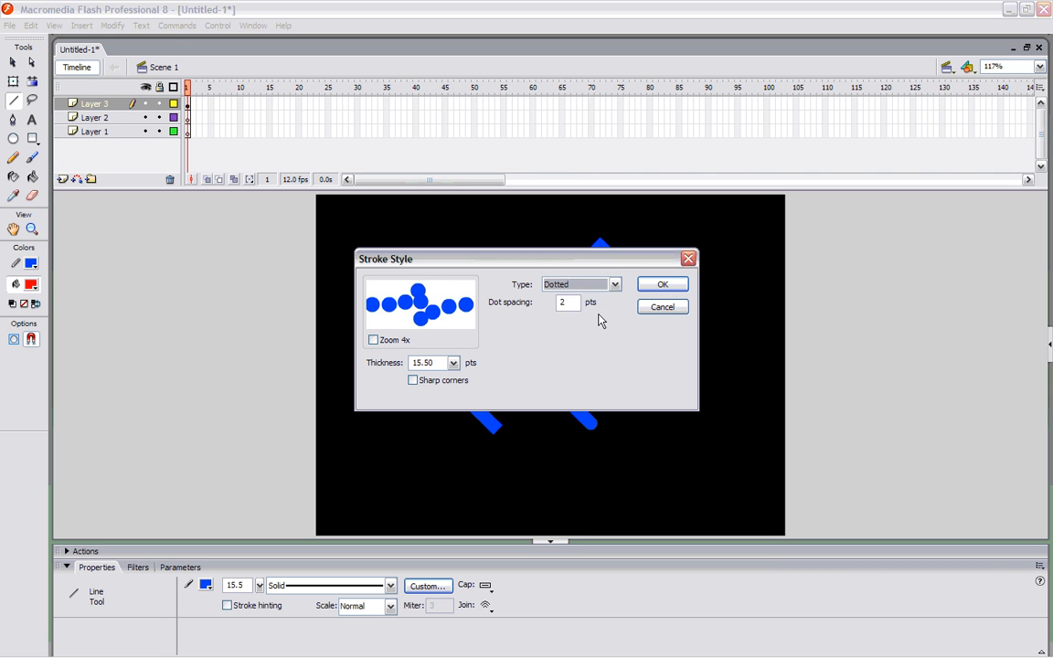
# Change the stroke type to Ragged and try the Random pattern, followed by Dotted
pyautogui.click(616, 287)
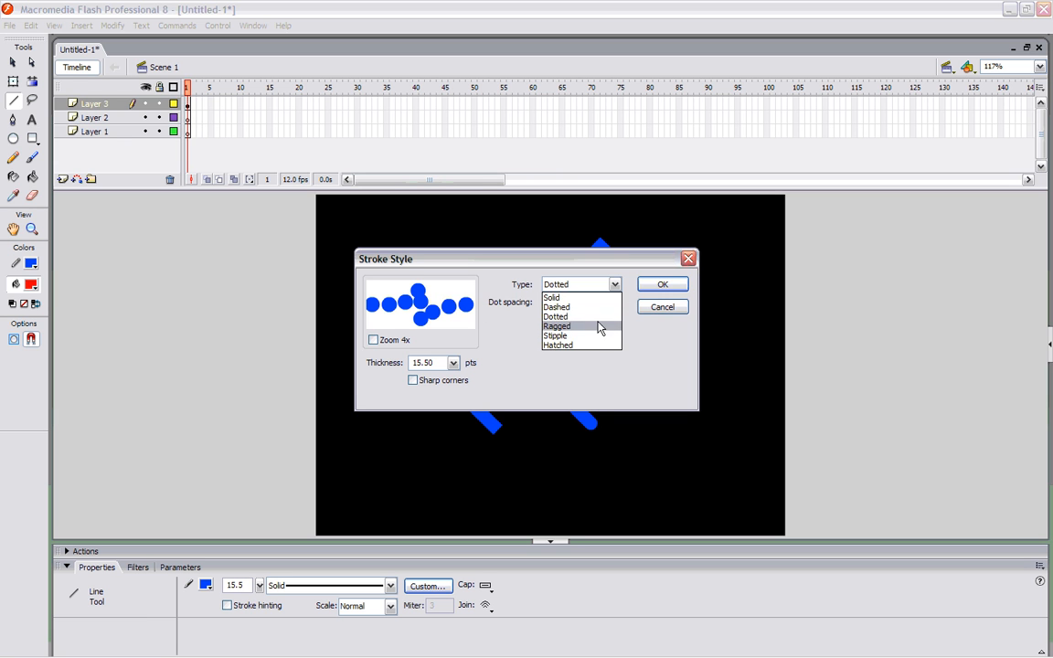
pyautogui.click(600, 327)
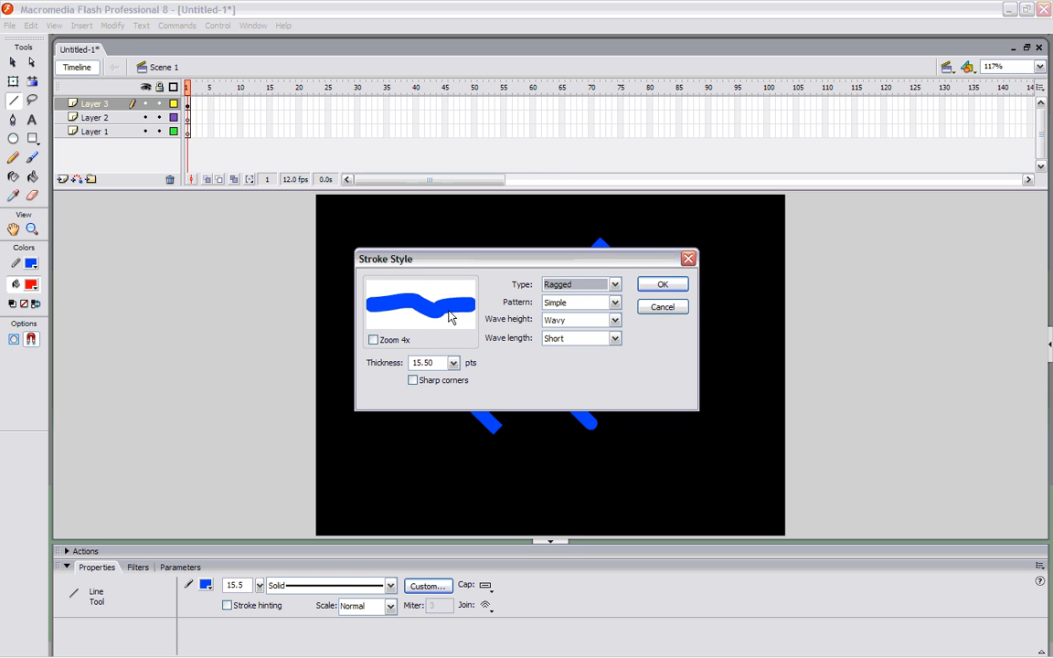
pyautogui.click(614, 302)
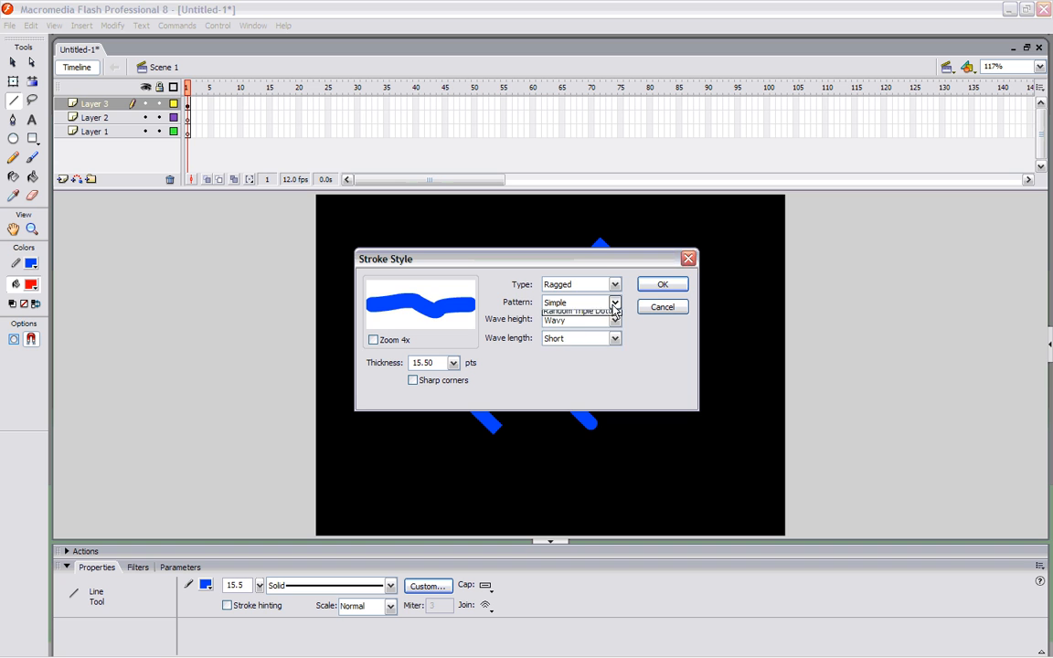
pyautogui.click(603, 337)
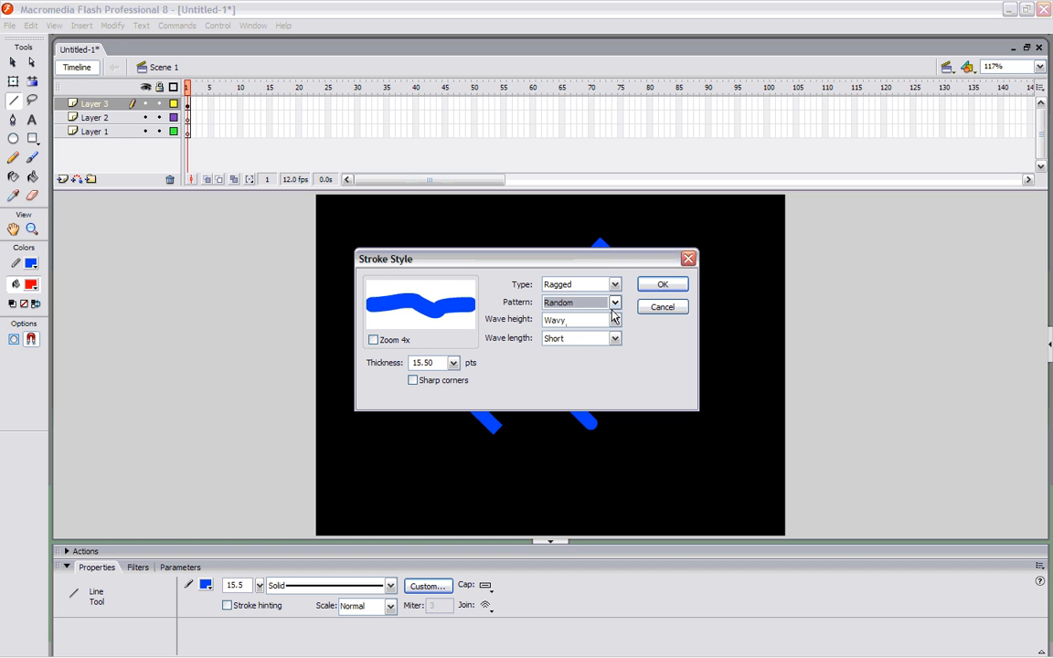
pyautogui.click(614, 303)
pyautogui.click(604, 343)
# Set the ragged stroke's wave height to Very Wavy, and try wave lengths Long and Very Short
pyautogui.click(615, 320)
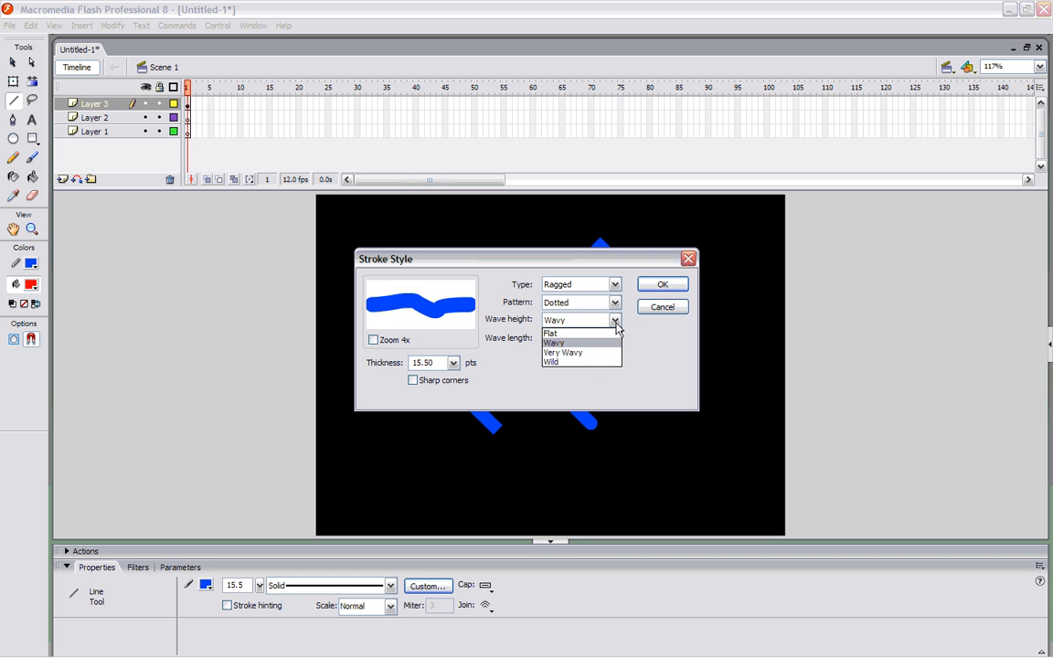
pyautogui.click(607, 358)
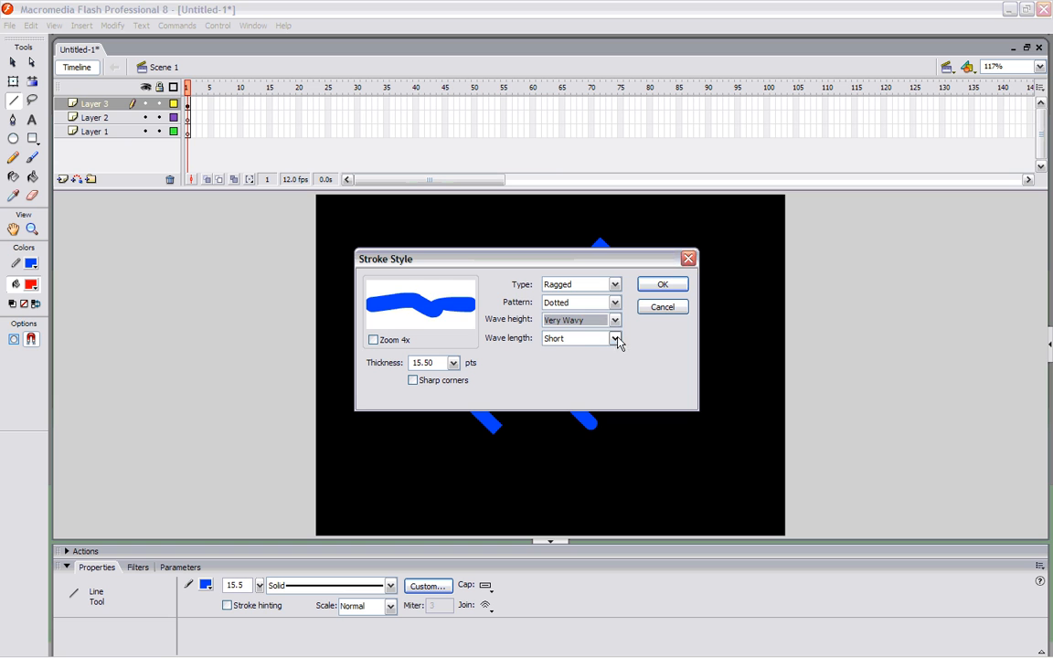
pyautogui.click(614, 339)
pyautogui.click(592, 378)
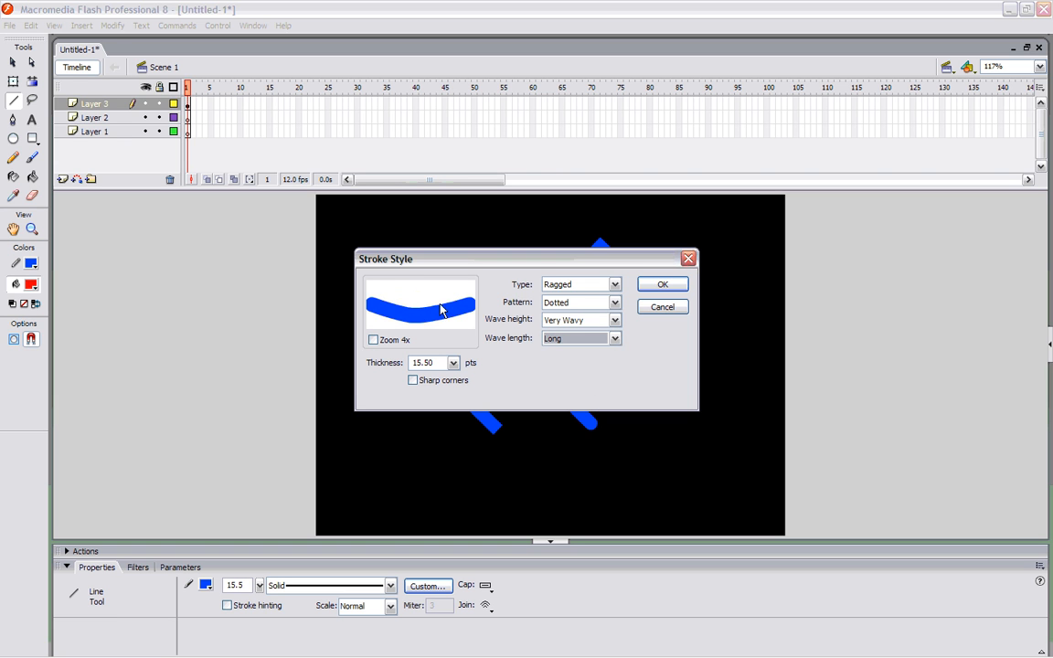
pyautogui.click(614, 338)
pyautogui.click(602, 351)
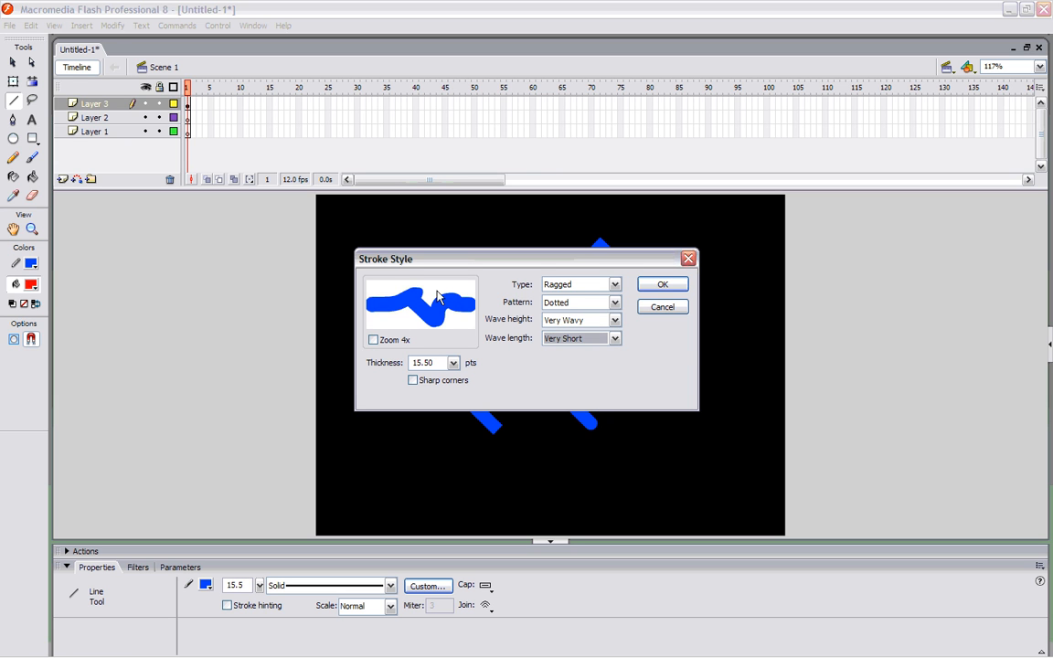
# Change the stroke type to Stipple, trying dot variation Random Sizes before setting it to Small Variation
pyautogui.click(615, 284)
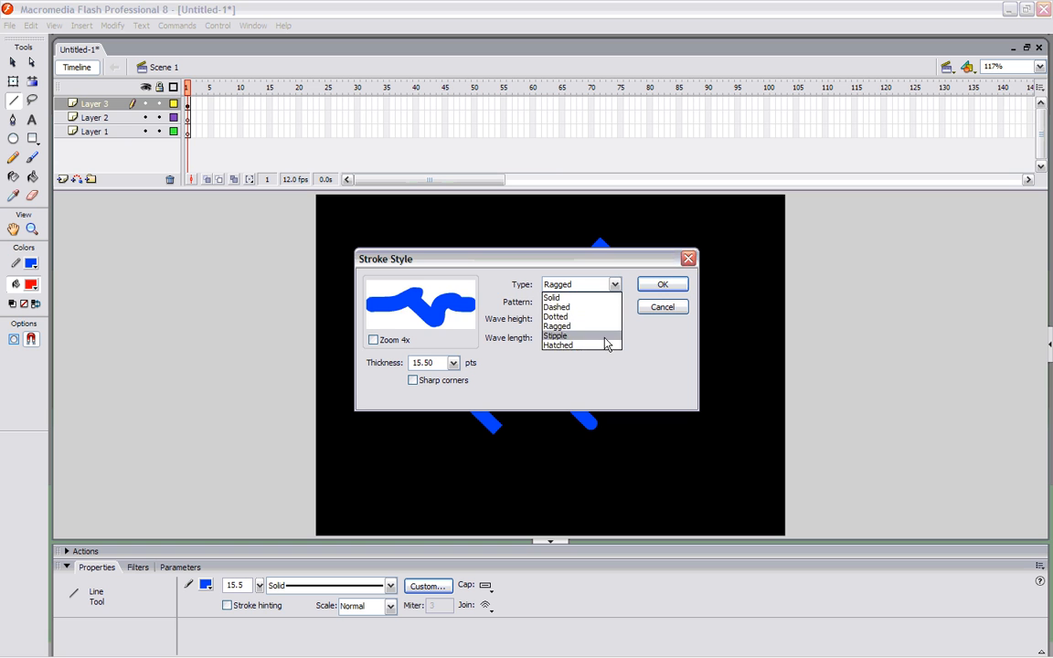
pyautogui.click(606, 340)
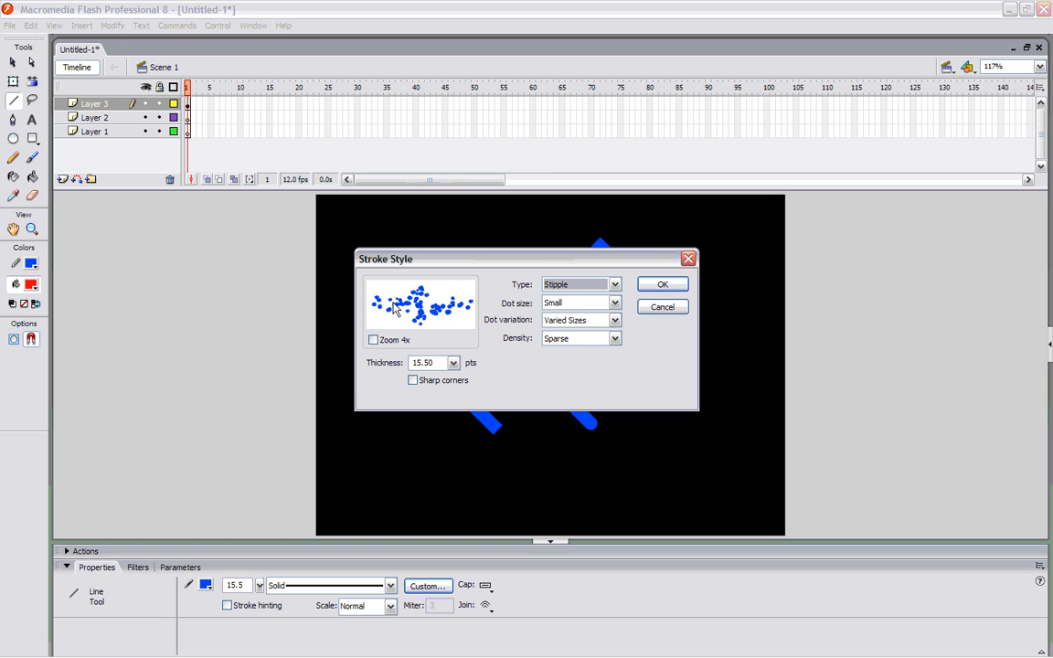
pyautogui.click(615, 320)
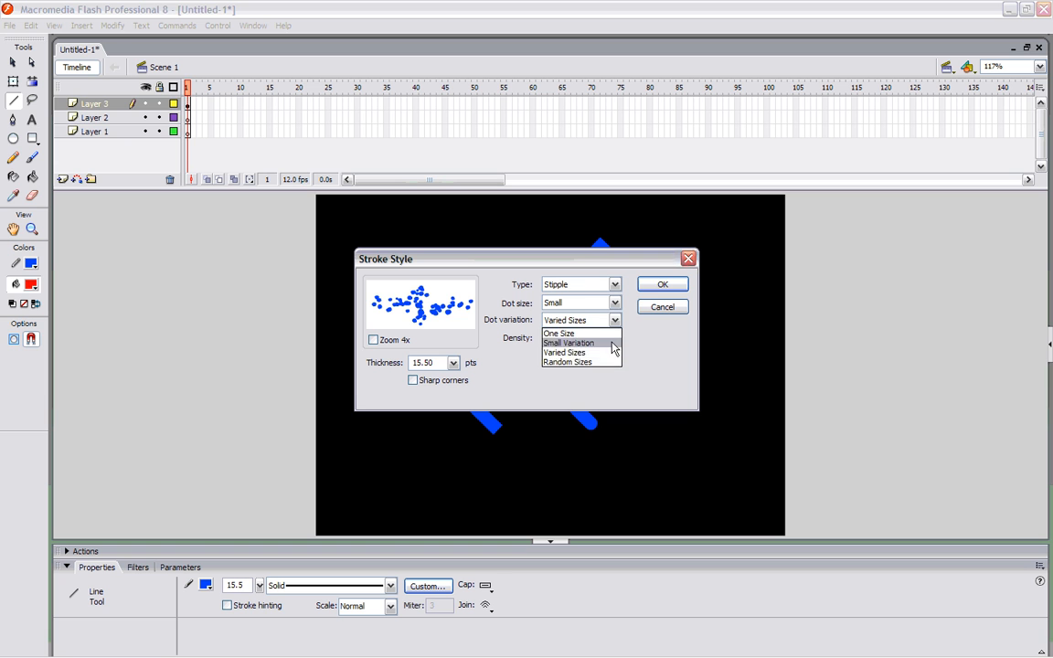
pyautogui.click(612, 363)
pyautogui.click(615, 320)
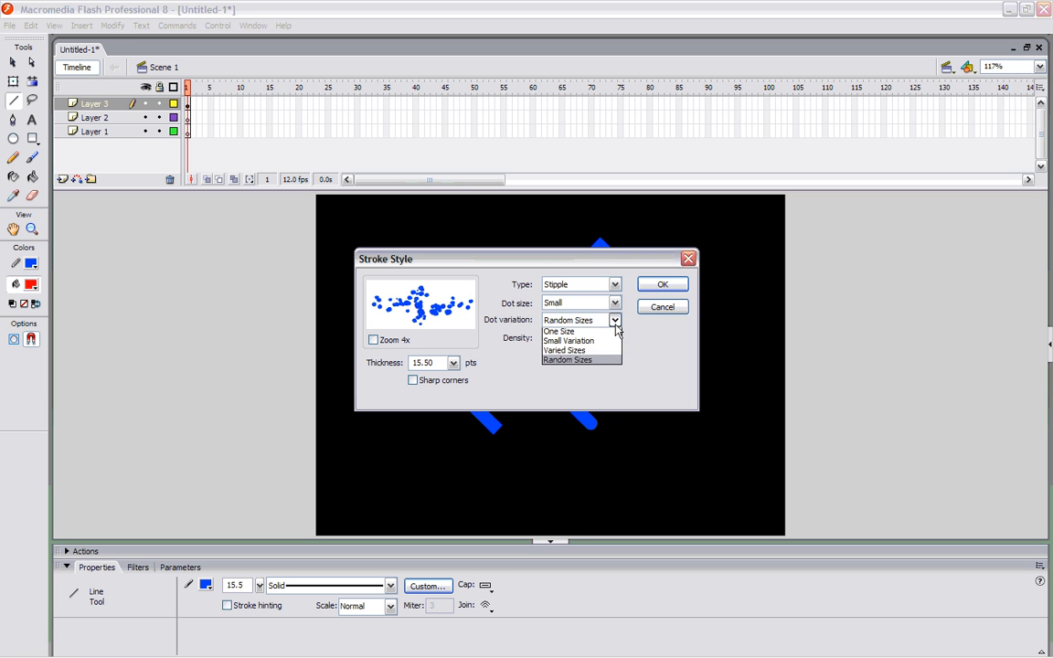
pyautogui.click(610, 344)
# Try the Very Sparse stipple density, then set the density to Dense and apply the stroke style
pyautogui.click(614, 339)
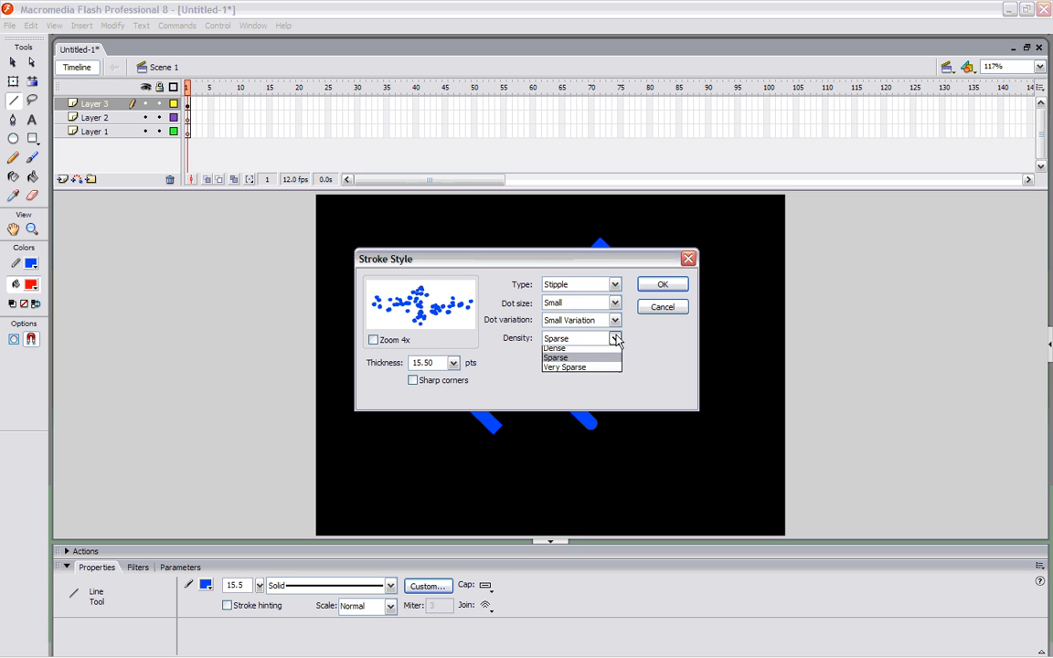
pyautogui.click(611, 373)
pyautogui.click(615, 339)
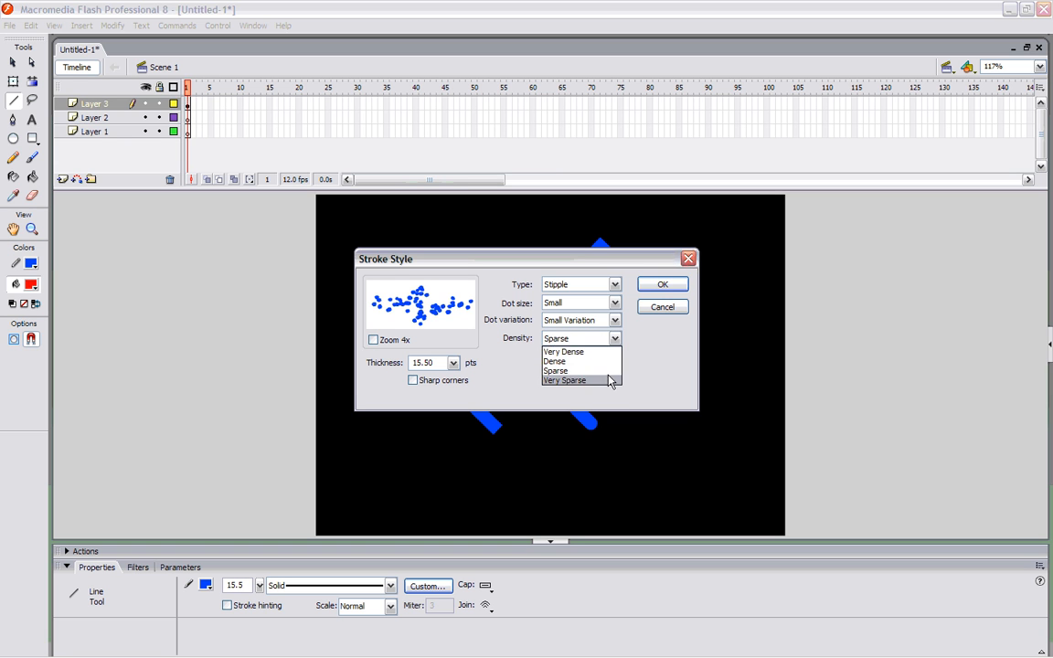
pyautogui.click(609, 380)
pyautogui.click(615, 339)
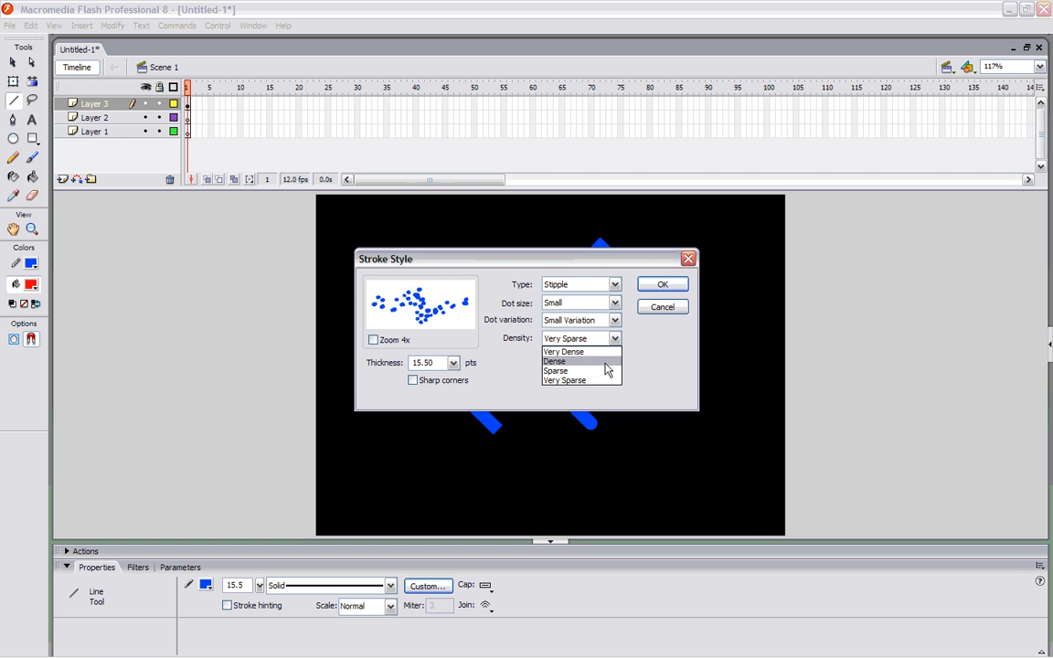
pyautogui.click(607, 366)
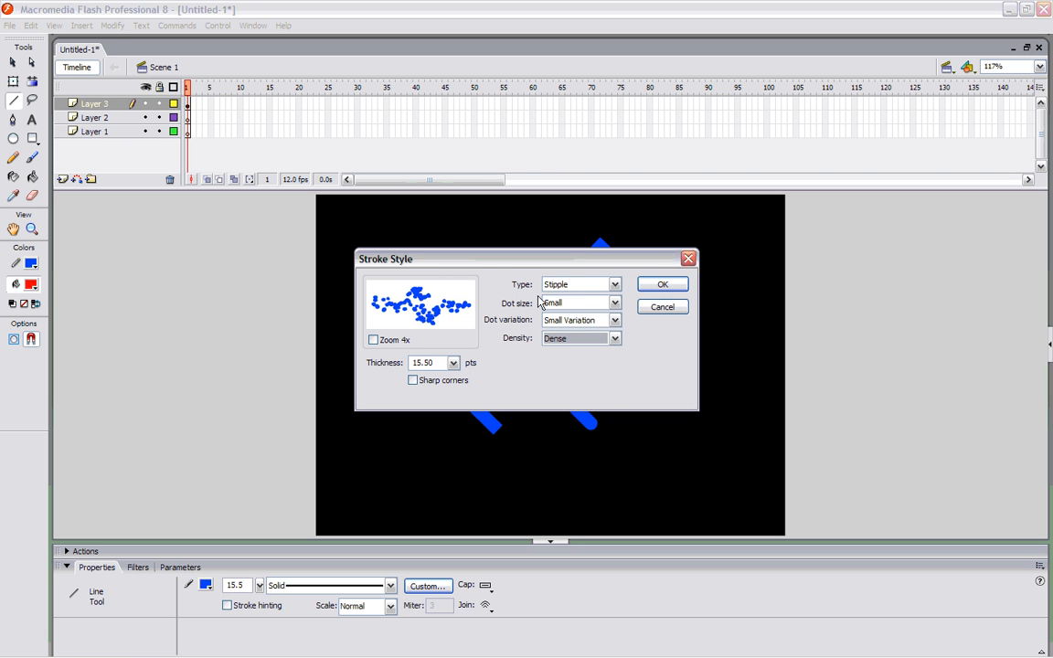
pyautogui.click(662, 285)
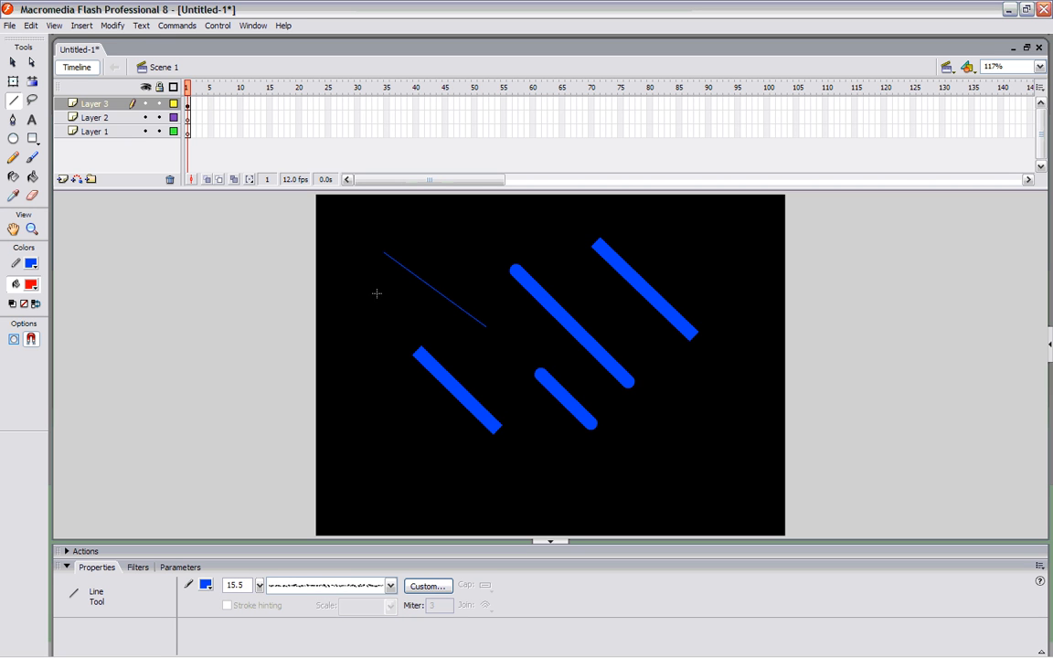
# Draw a short stippled line beneath the hairline line and shift it slightly with the Subselection tool
pyautogui.moveTo(361, 294); pyautogui.dragTo(438, 331)
pyautogui.click(30, 63)
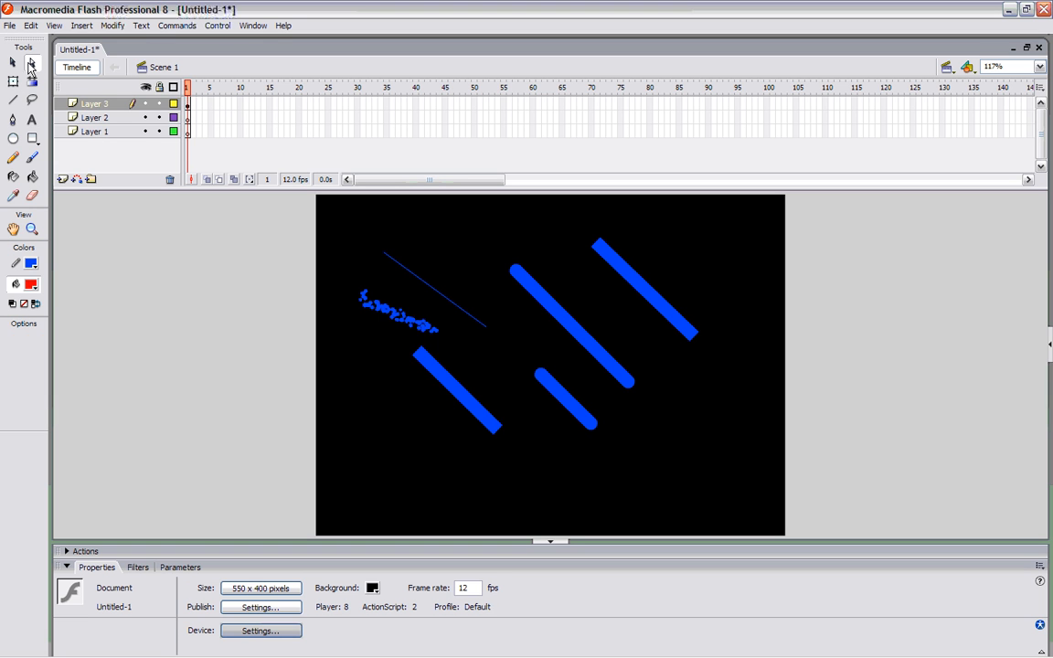
pyautogui.click(384, 317)
pyautogui.moveTo(402, 319)
pyautogui.mouseDown()
pyautogui.moveTo(397, 333)
pyautogui.moveTo(401, 311)
pyautogui.mouseUp()
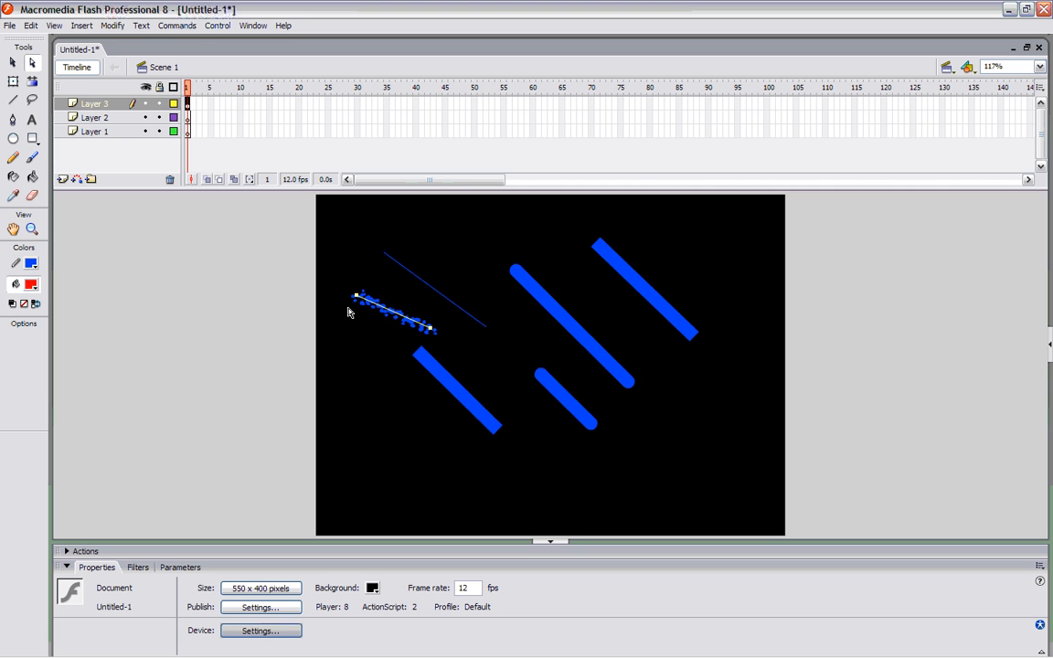
# Change the Line tool's custom stroke type to Dashed and draw a connected zigzag beside the other lines
pyautogui.click(13, 100)
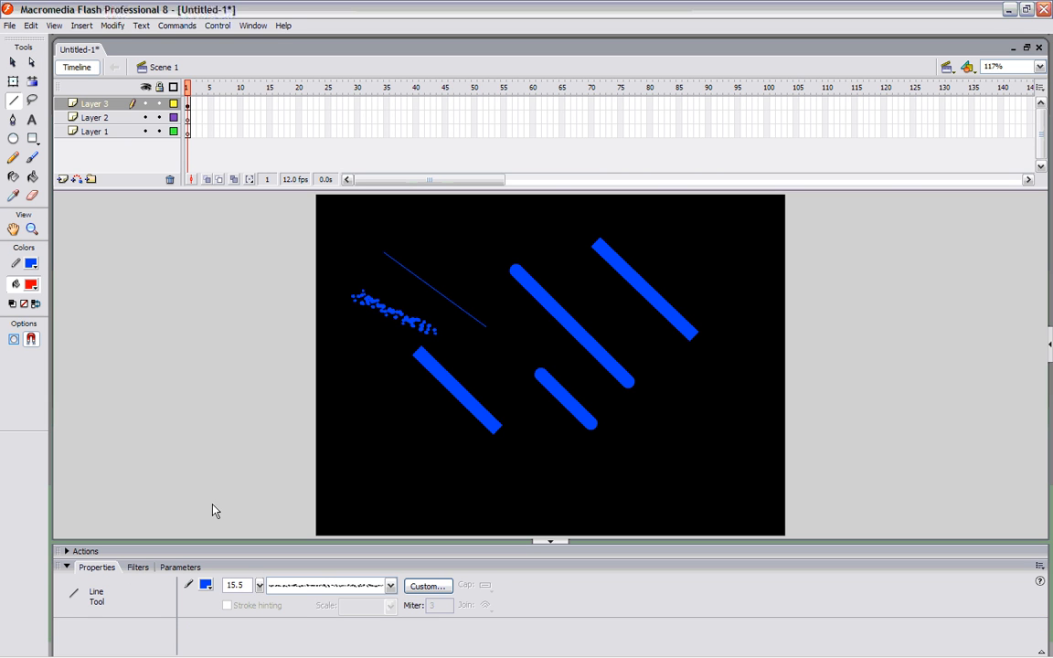
pyautogui.click(430, 586)
pyautogui.click(615, 285)
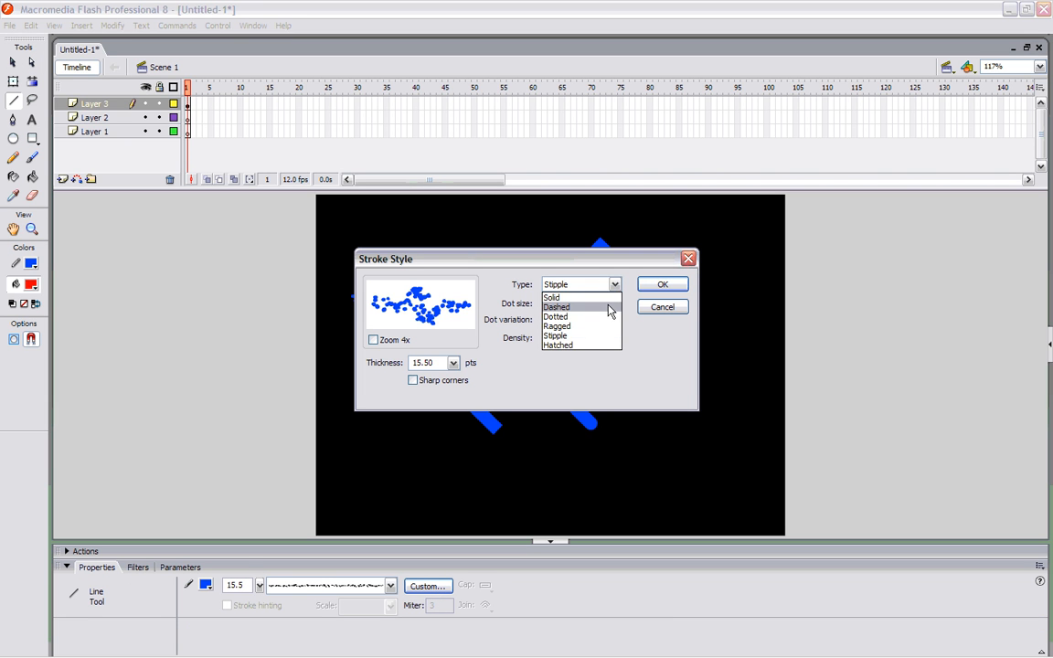
pyautogui.click(599, 307)
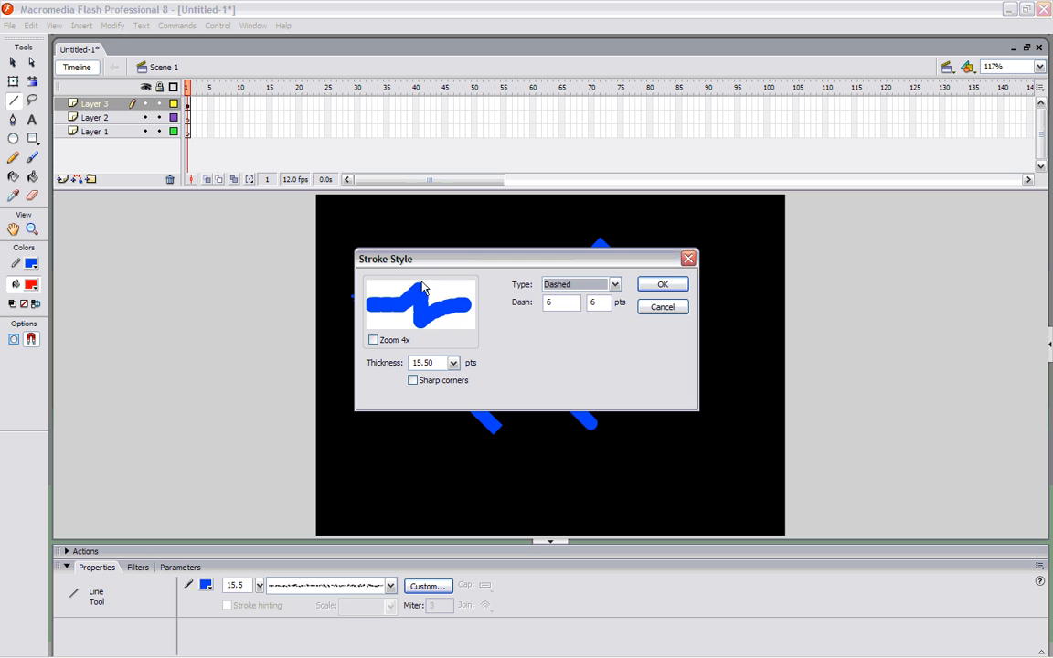
pyautogui.click(669, 286)
pyautogui.moveTo(661, 243)
pyautogui.mouseDown()
pyautogui.moveTo(751, 302)
pyautogui.moveTo(700, 416)
pyautogui.moveTo(758, 450)
pyautogui.mouseUp()
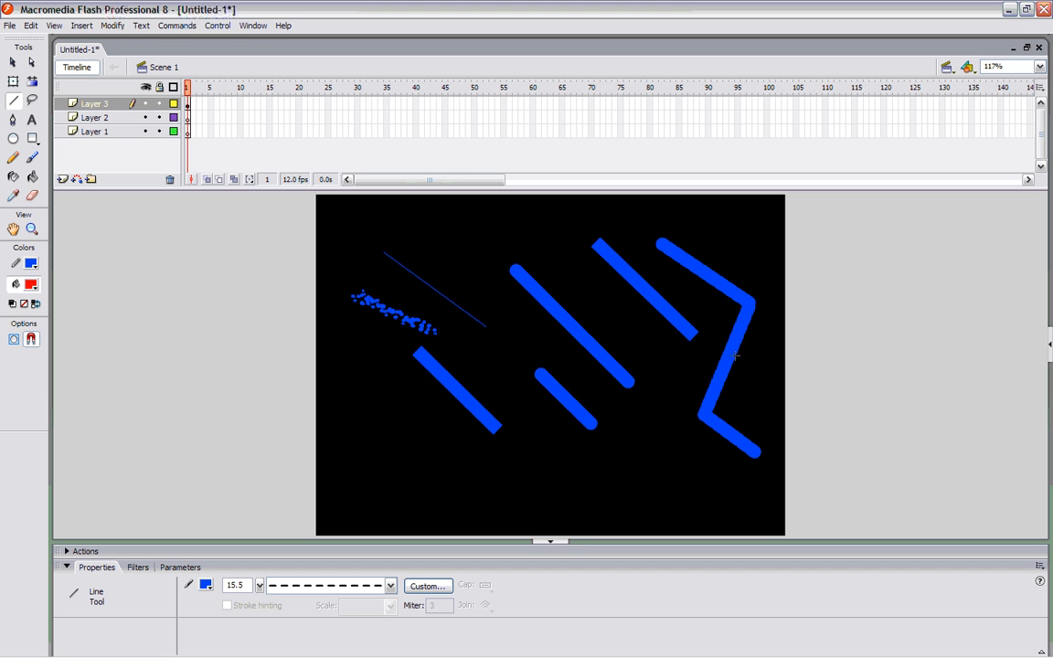
# Select the dashed zigzag with the Subselection tool and move it slightly down and to the right
pyautogui.press('a')
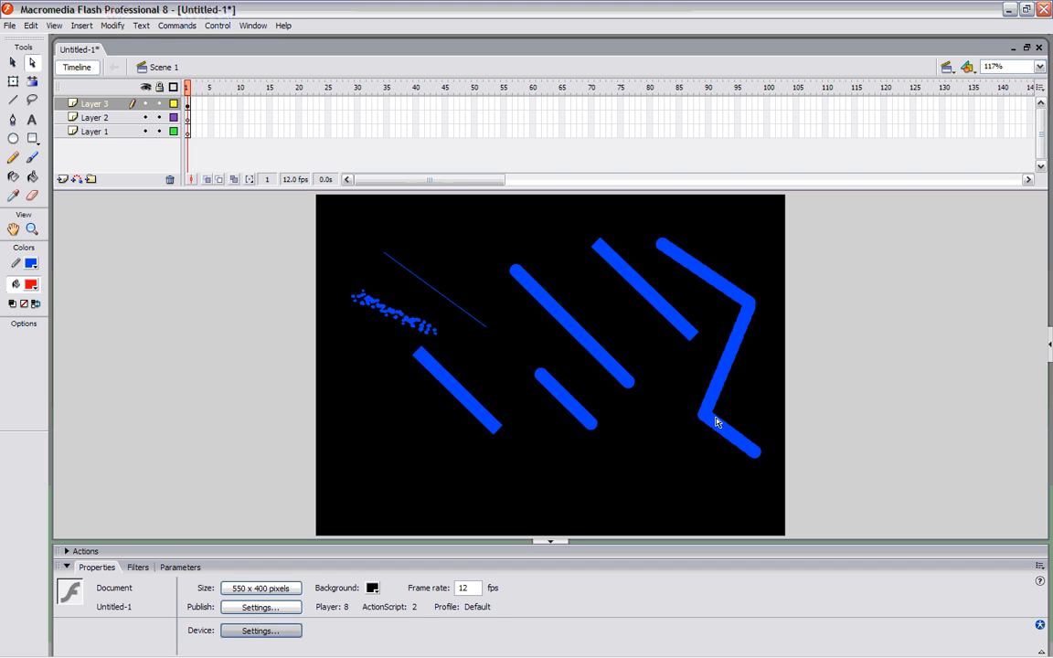
pyautogui.click(715, 394)
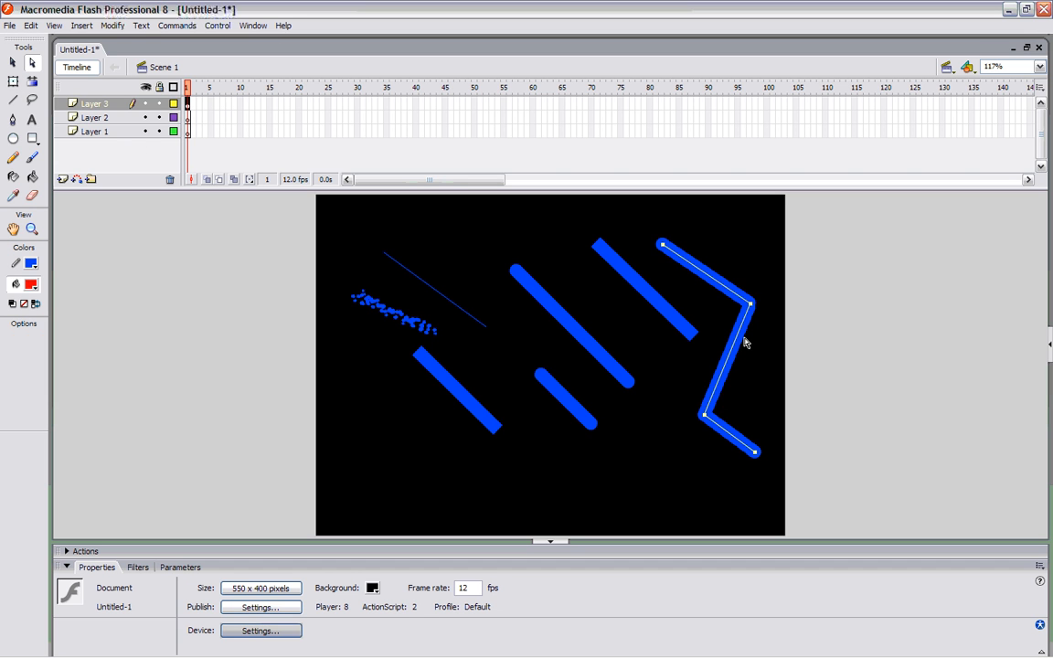
pyautogui.moveTo(737, 356)
pyautogui.mouseDown()
pyautogui.moveTo(776, 371)
pyautogui.moveTo(751, 372)
pyautogui.mouseUp()
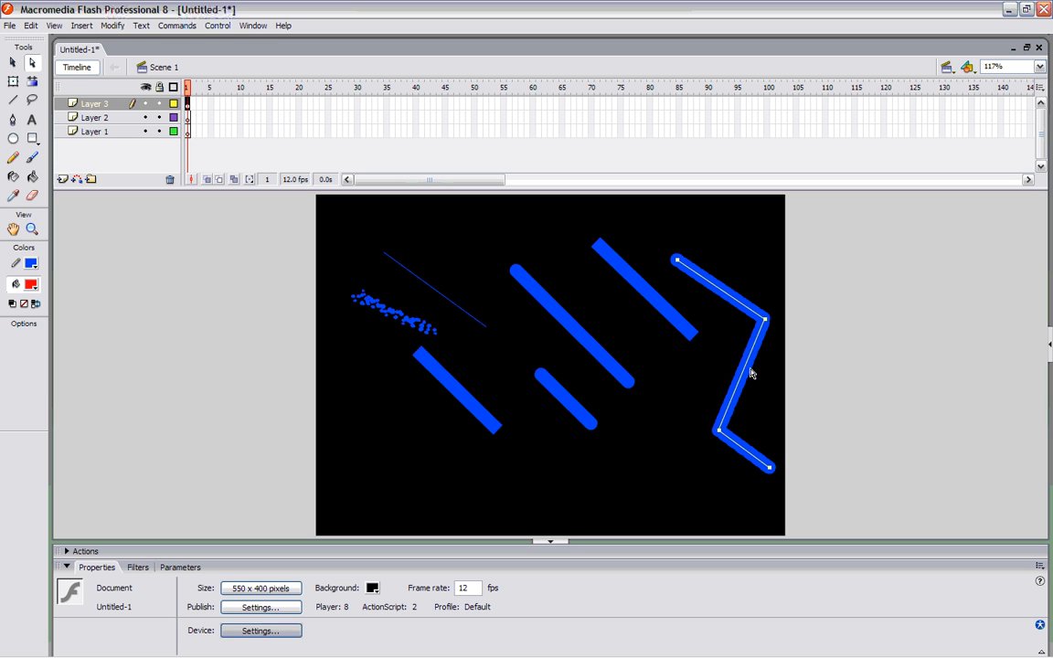
# Zoom in on the dashed zigzag to examine its edges, then fit the whole frame back in view
pyautogui.click(32, 228)
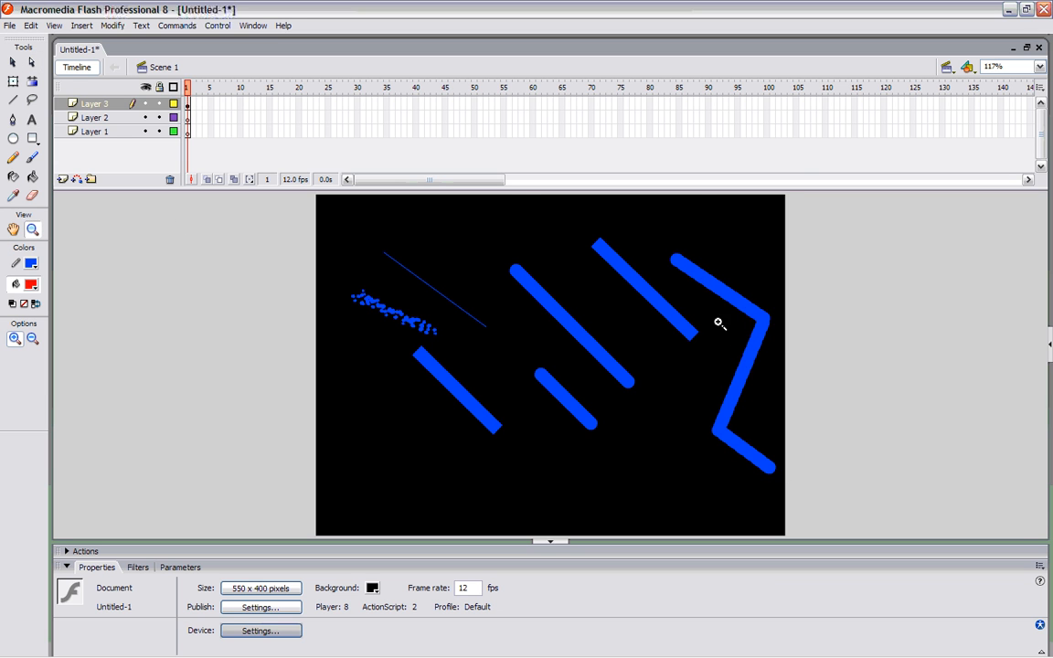
pyautogui.moveTo(648, 293); pyautogui.dragTo(772, 430)
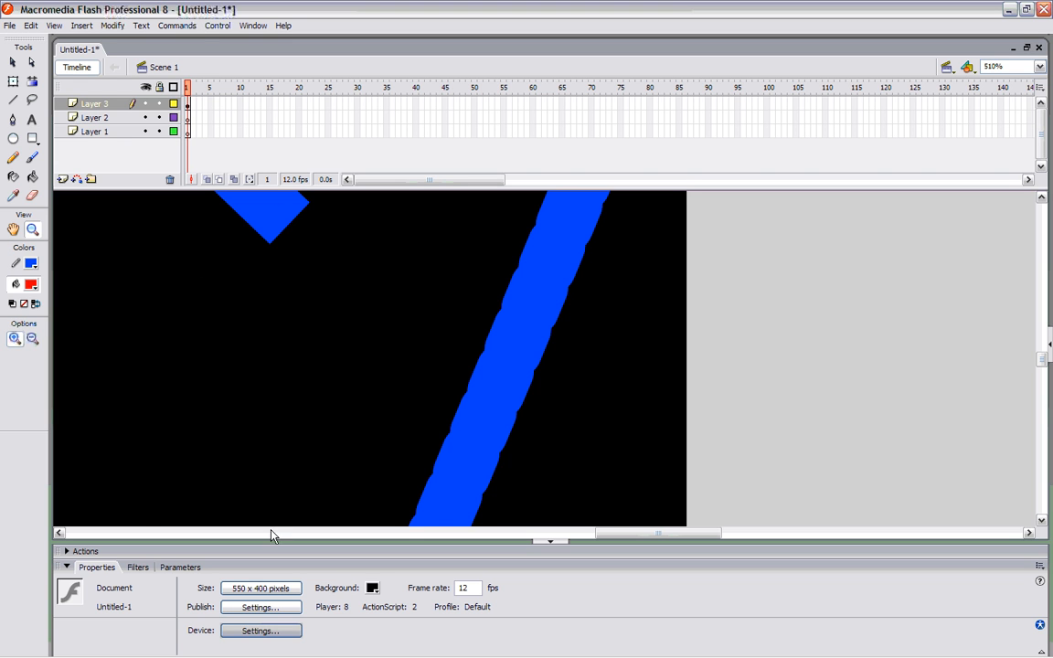
pyautogui.click(1040, 66)
pyautogui.click(919, 77)
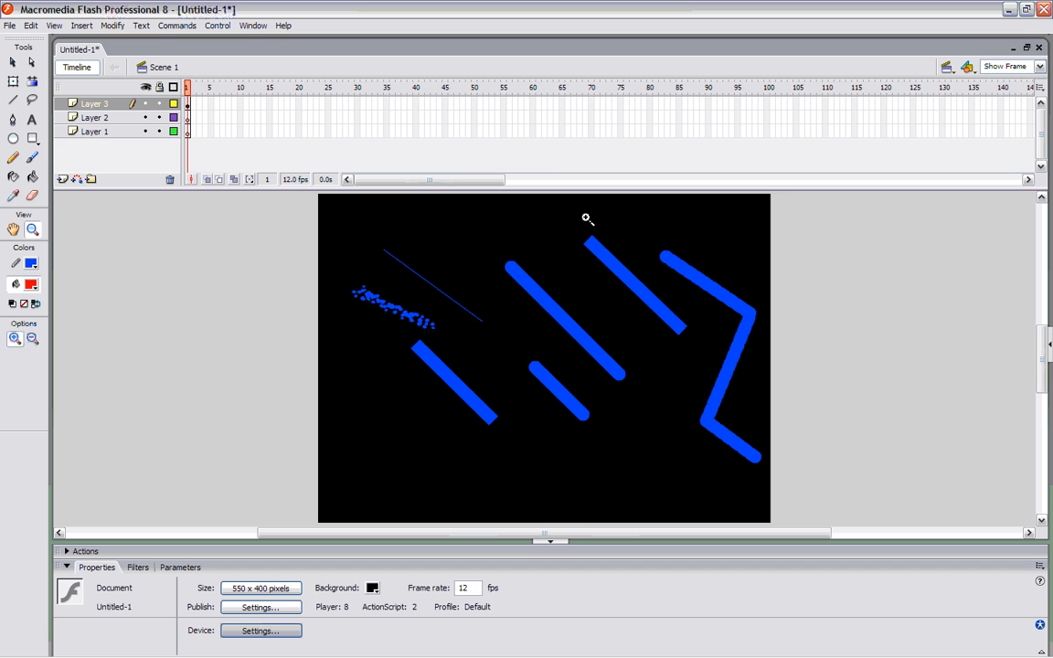
# Delete the stippled line and all the remaining lines to leave the stage empty
pyautogui.click(13, 63)
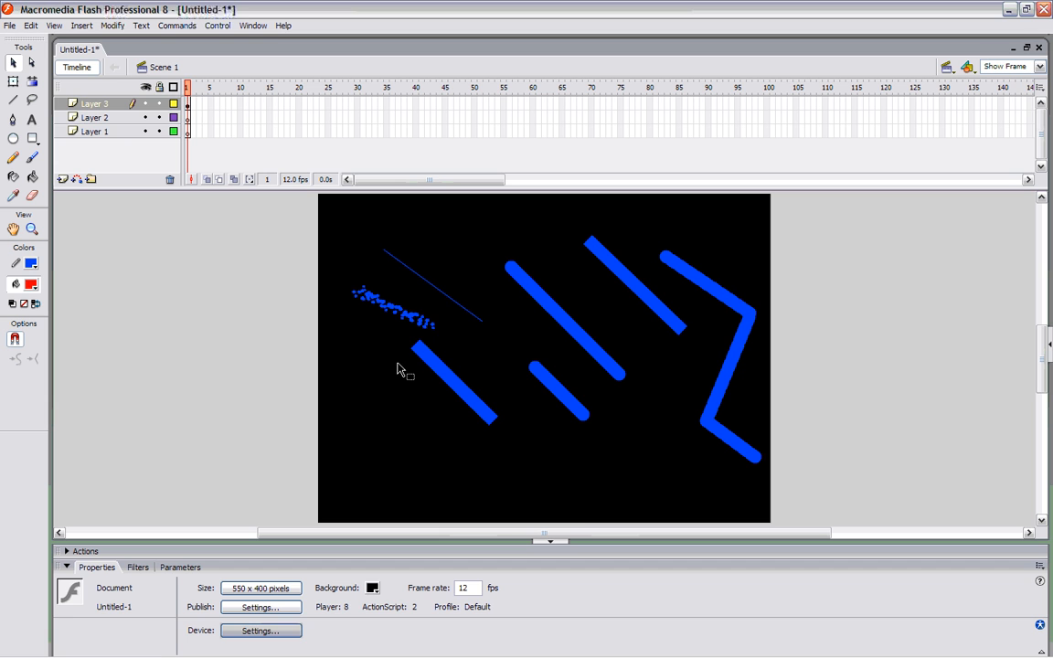
pyautogui.hotkey('ctrl', 'z')
pyautogui.press('Delete')
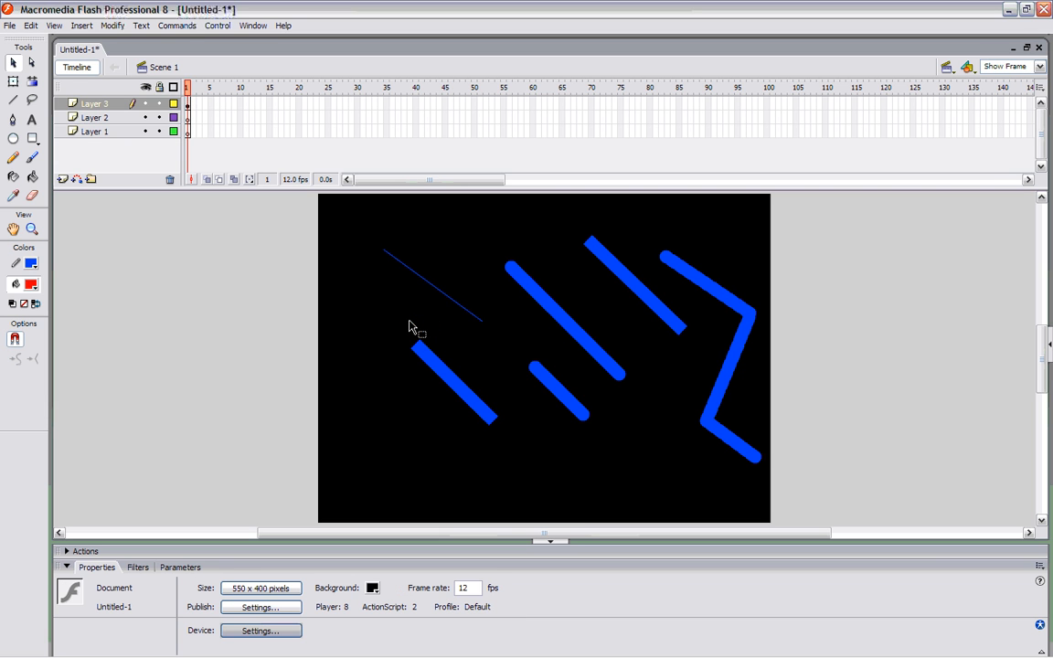
pyautogui.moveTo(360, 212); pyautogui.dragTo(815, 492)
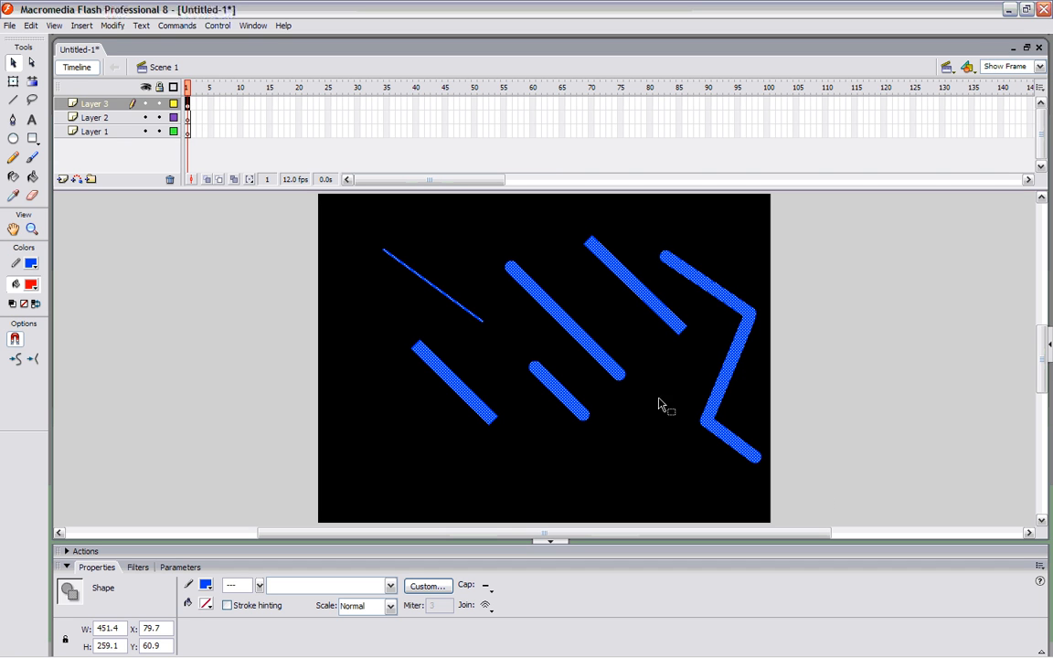
pyautogui.press('Delete')
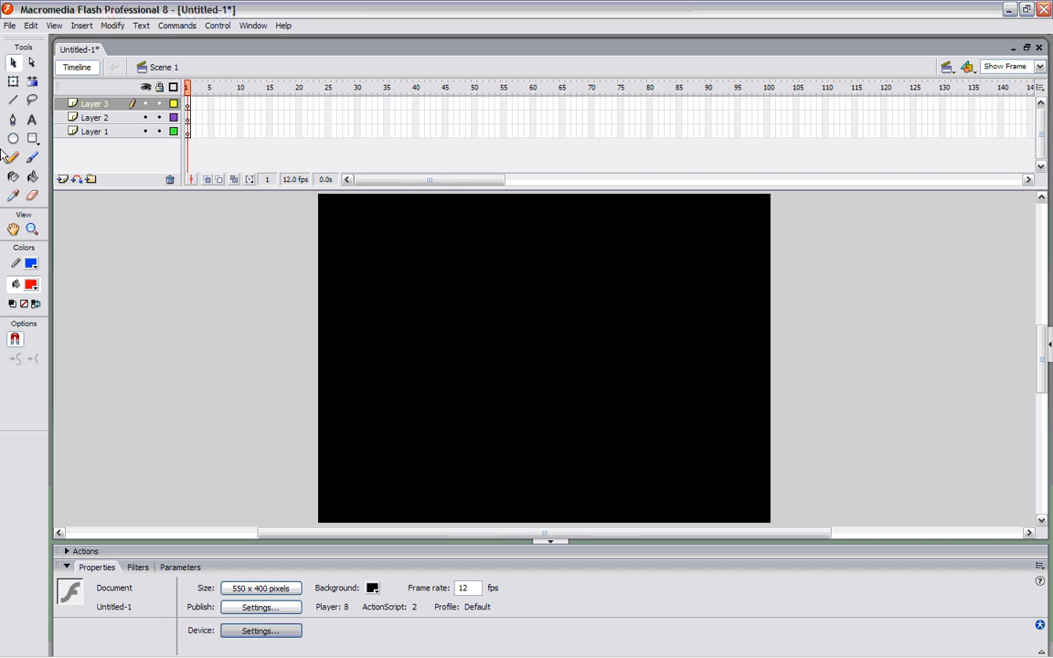
# Draw a red oval about 213 by 173 pixels with a blue outline, then set the Oval tool's stroke style to Solid
pyautogui.click(14, 141)
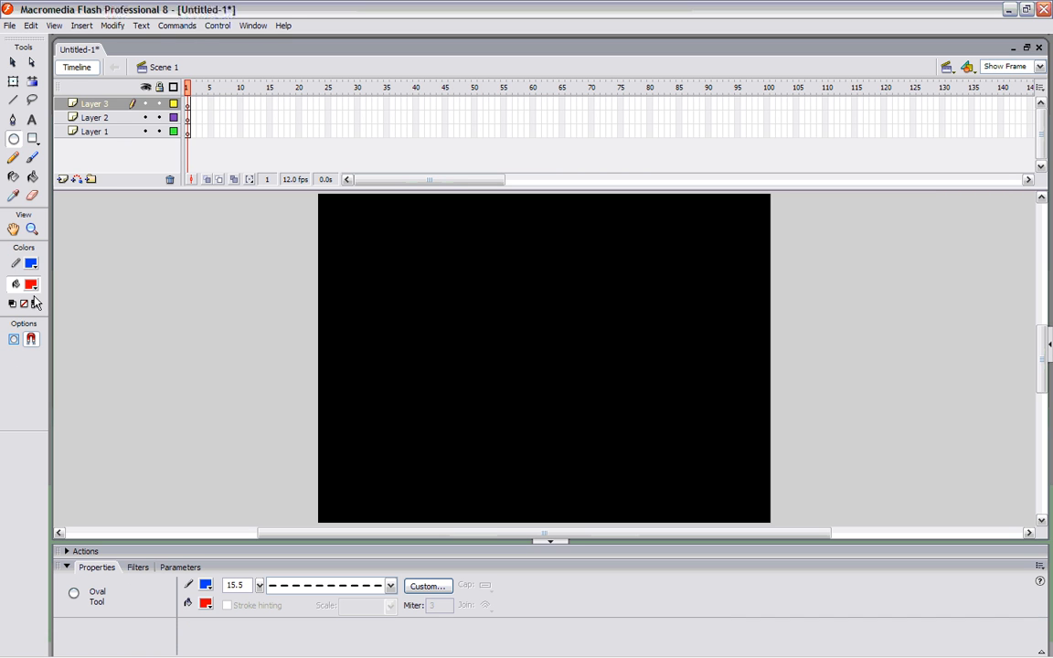
pyautogui.moveTo(435, 253)
pyautogui.mouseDown()
pyautogui.moveTo(463, 303)
pyautogui.moveTo(609, 395)
pyautogui.mouseUp()
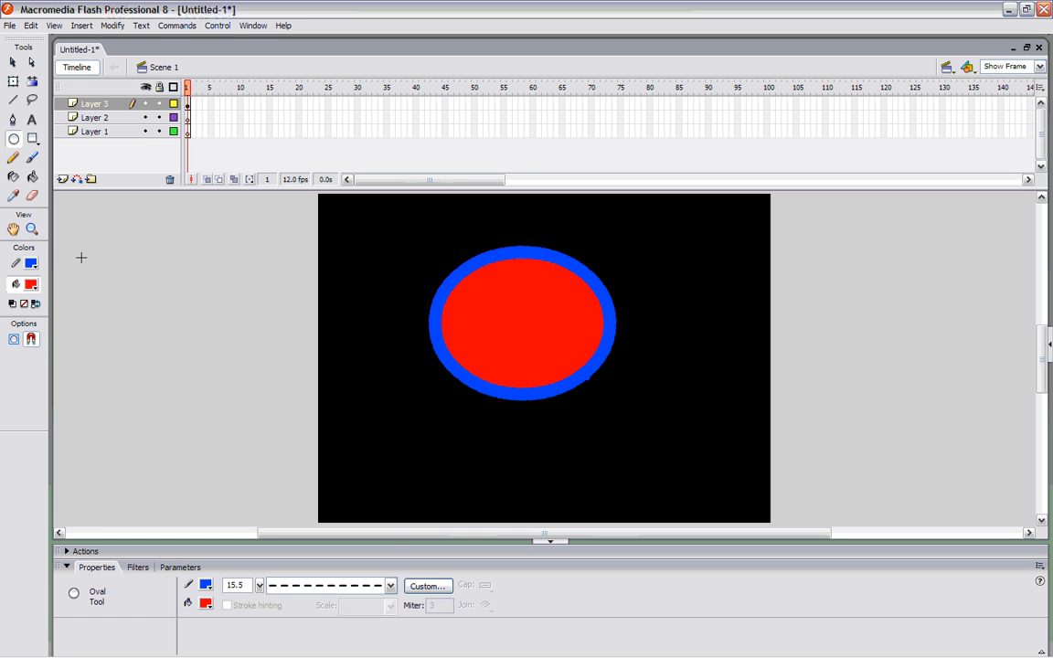
pyautogui.click(390, 585)
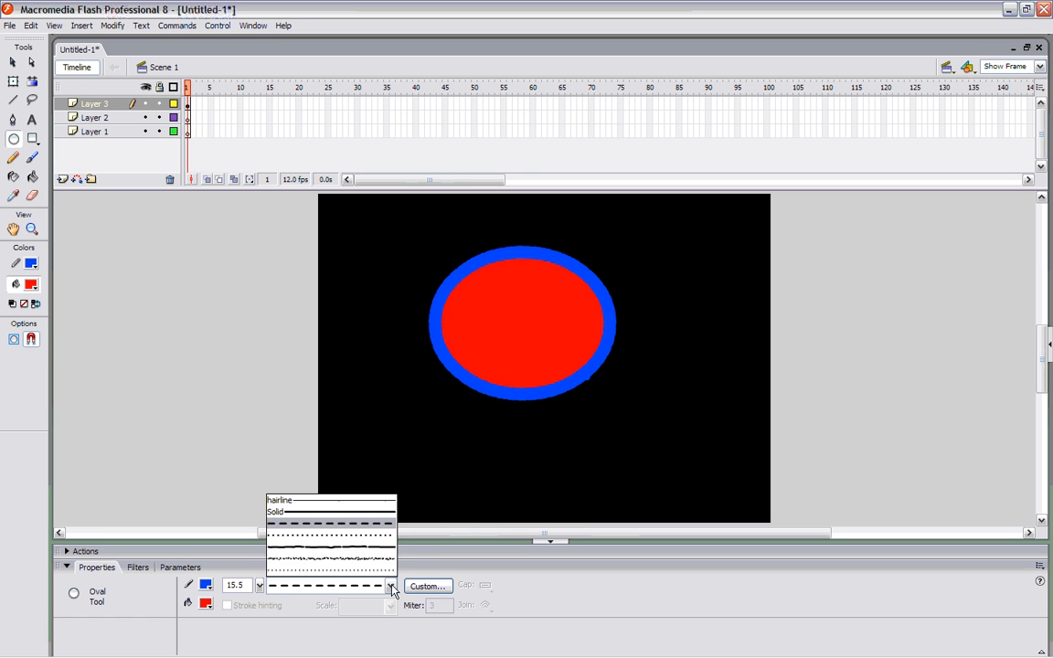
pyautogui.click(373, 514)
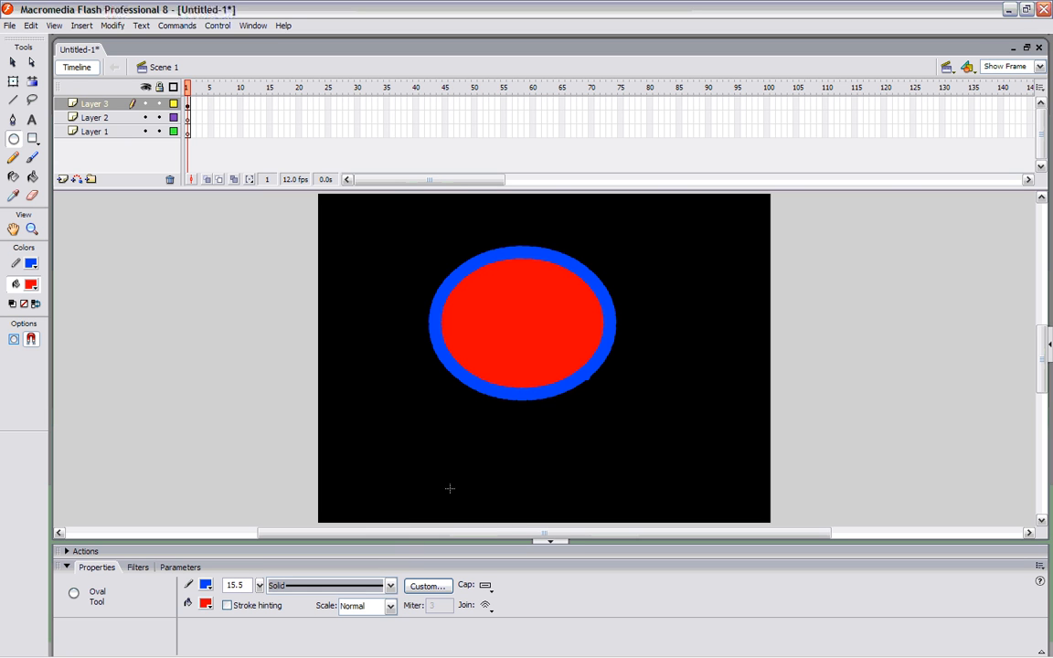
# Change the oval's outline to a Solid stroke with a thickness of 5.5, then deselect it
pyautogui.click(13, 62)
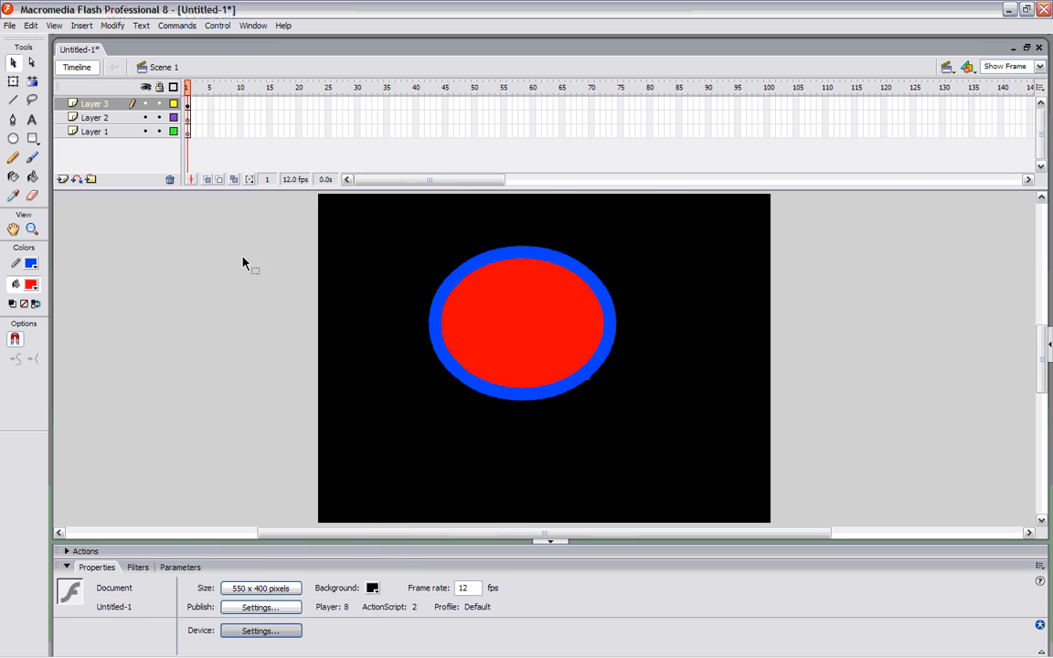
pyautogui.click(437, 316)
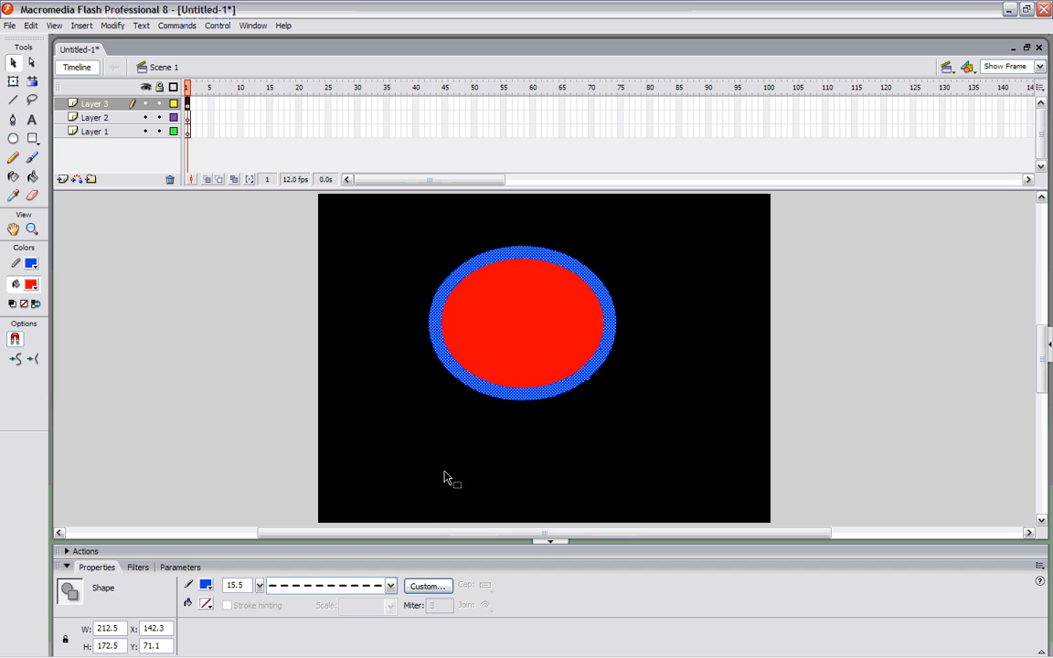
pyautogui.click(390, 586)
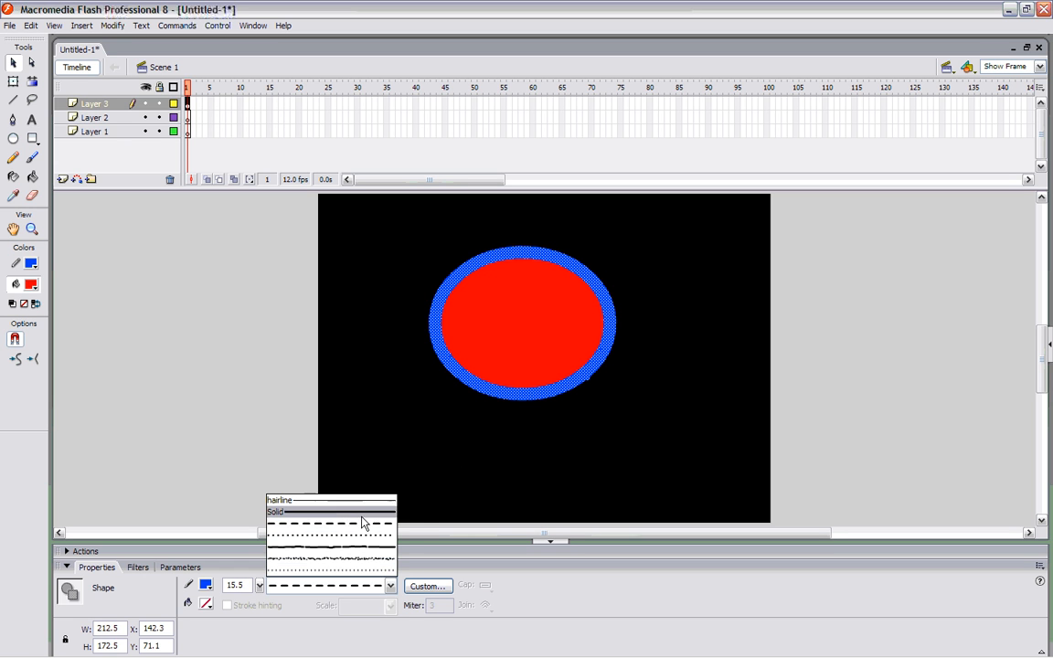
pyautogui.click(362, 513)
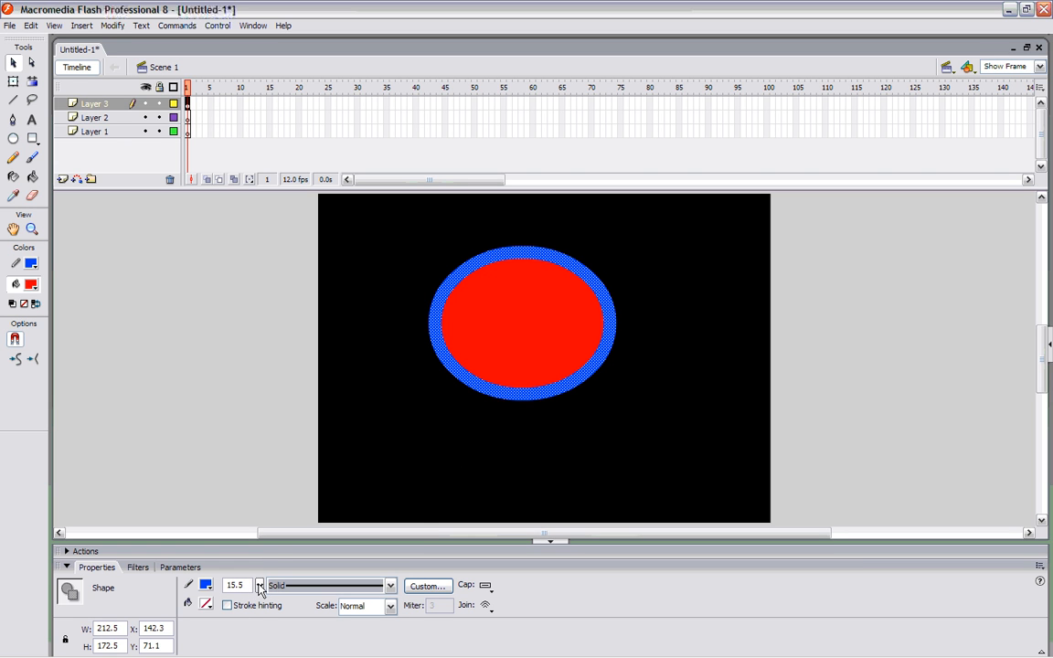
pyautogui.moveTo(259, 589)
pyautogui.mouseDown()
pyautogui.moveTo(249, 549)
pyautogui.moveTo(248, 557)
pyautogui.mouseUp()
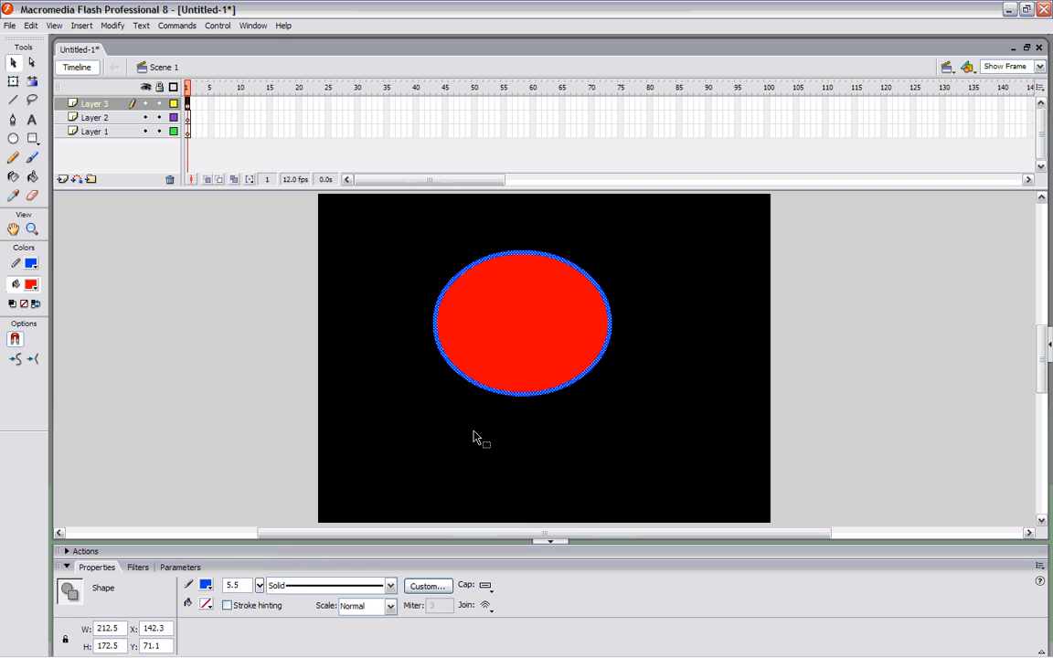
pyautogui.click(394, 304)
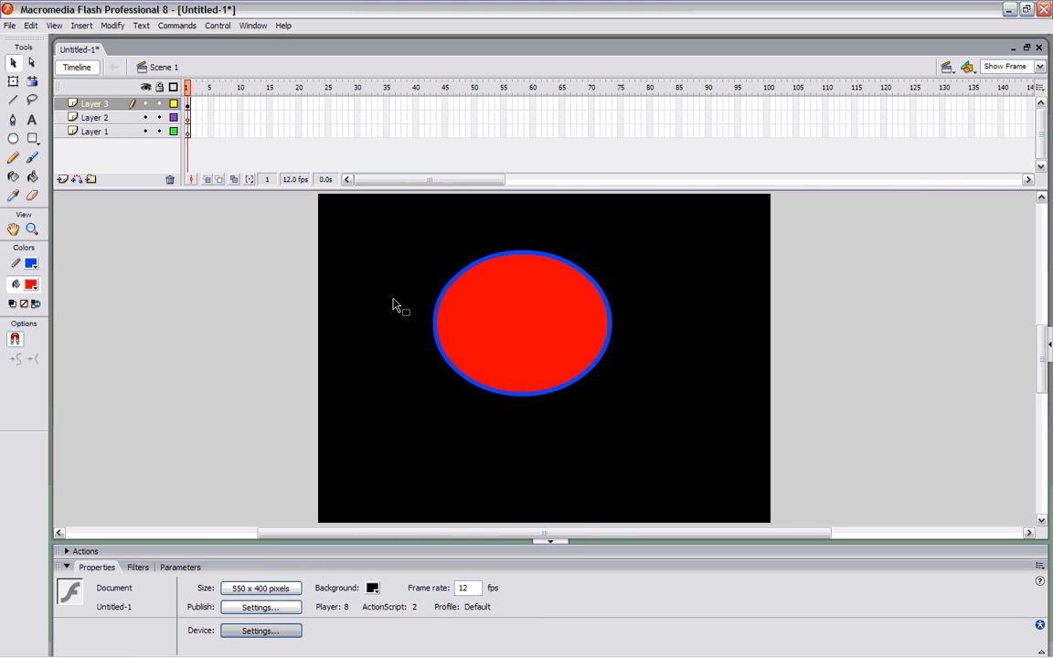
# Select the oval's fill and then its outline separately to compare their properties, and clear the selection
pyautogui.click(513, 347)
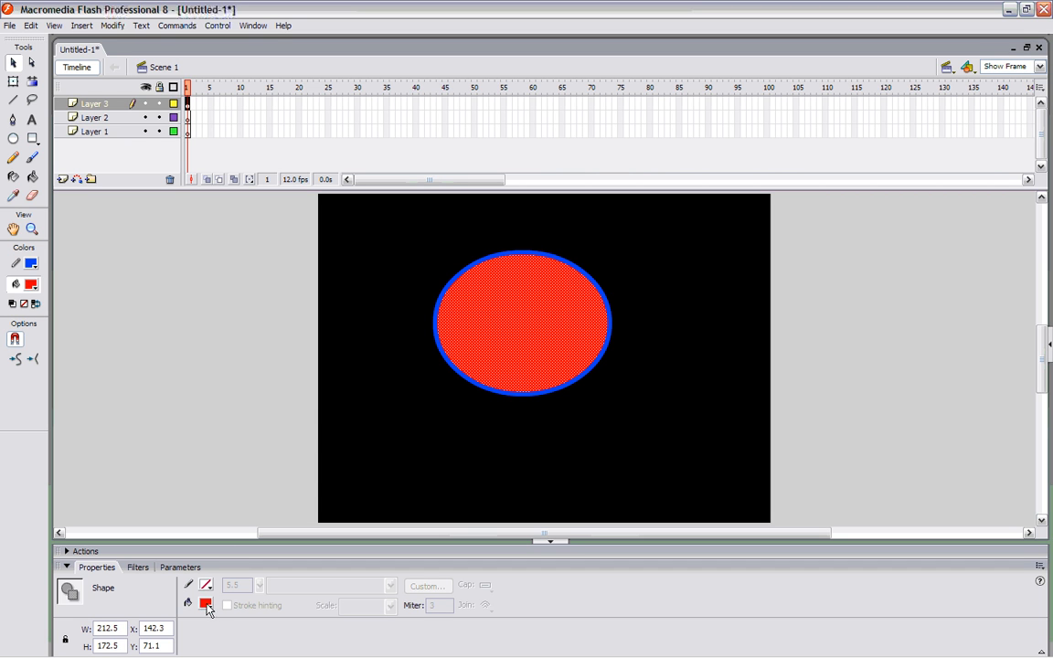
pyautogui.click(498, 417)
pyautogui.click(516, 396)
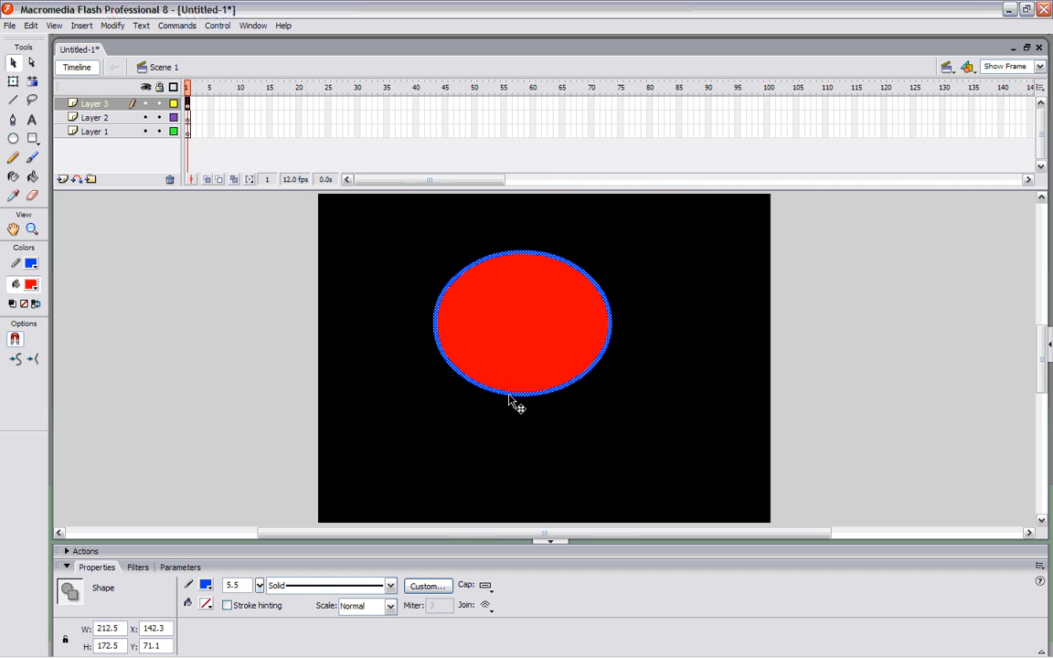
pyautogui.click(385, 345)
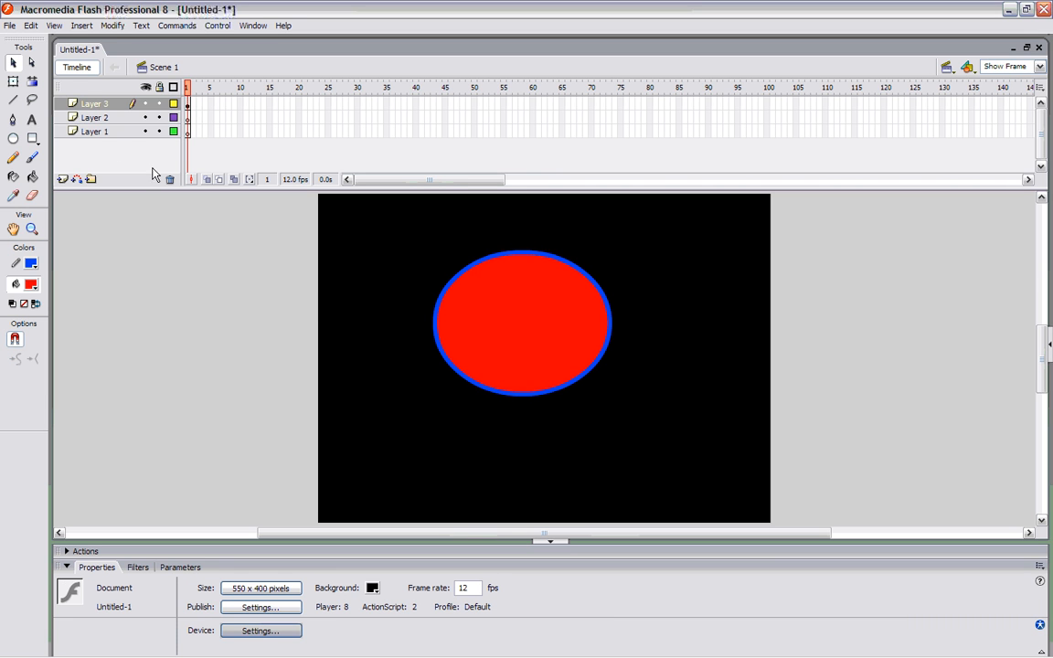
# Select freehand areas of the oval with the Lasso tool, delete a small patch of fill near its center, and undo the deletion
pyautogui.click(32, 100)
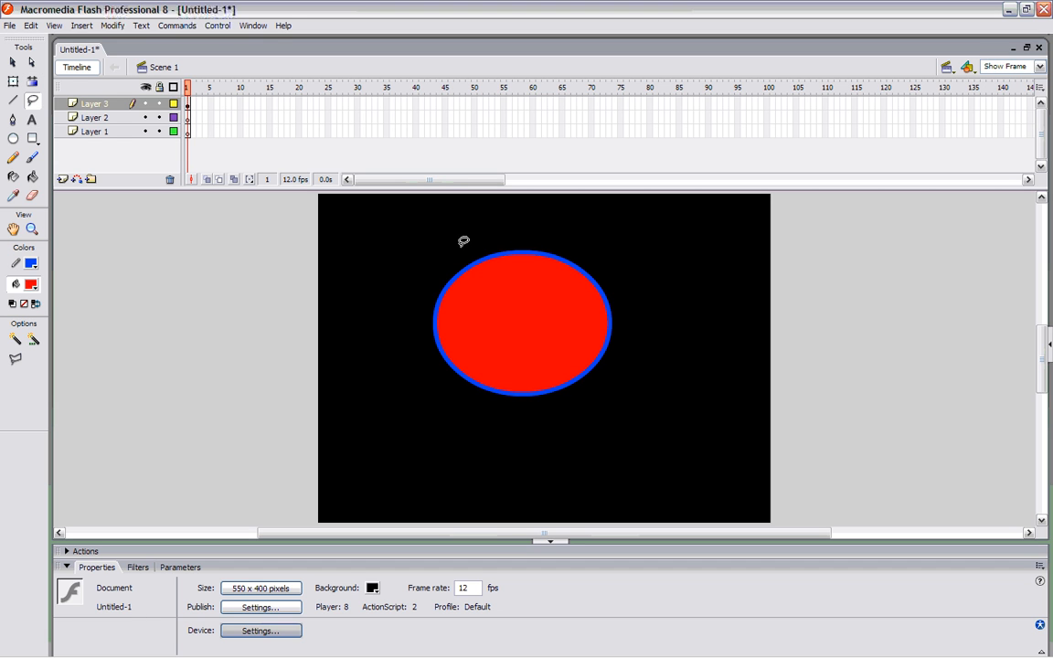
pyautogui.moveTo(467, 265)
pyautogui.mouseDown()
pyautogui.moveTo(490, 310)
pyautogui.moveTo(510, 312)
pyautogui.moveTo(529, 296)
pyautogui.moveTo(521, 249)
pyautogui.mouseUp()
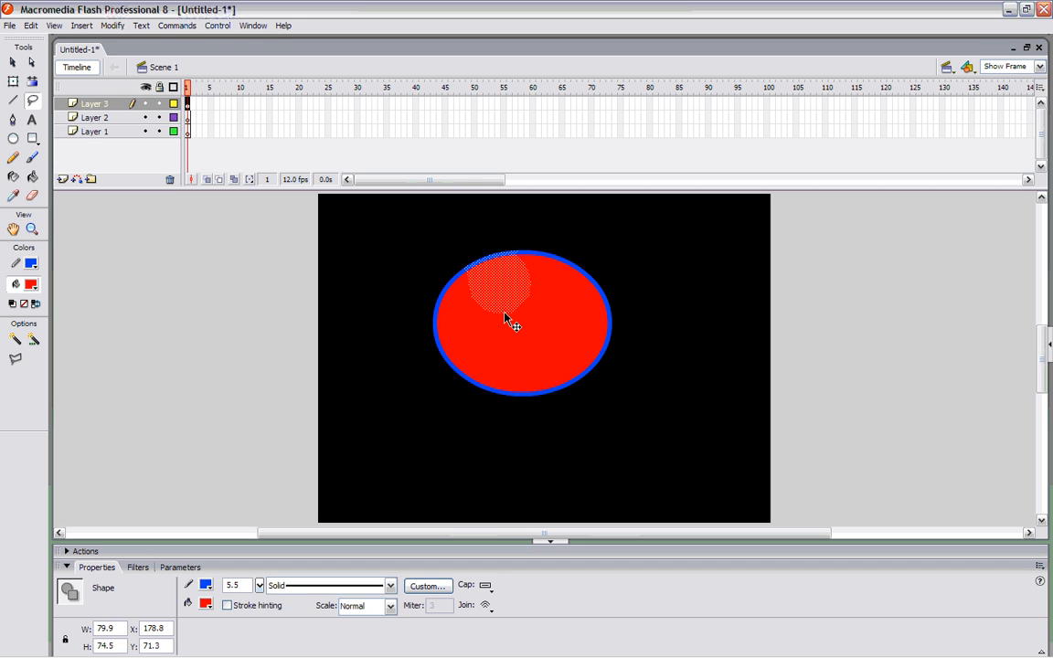
pyautogui.moveTo(546, 312)
pyautogui.mouseDown()
pyautogui.moveTo(548, 341)
pyautogui.moveTo(571, 323)
pyautogui.moveTo(547, 312)
pyautogui.mouseUp()
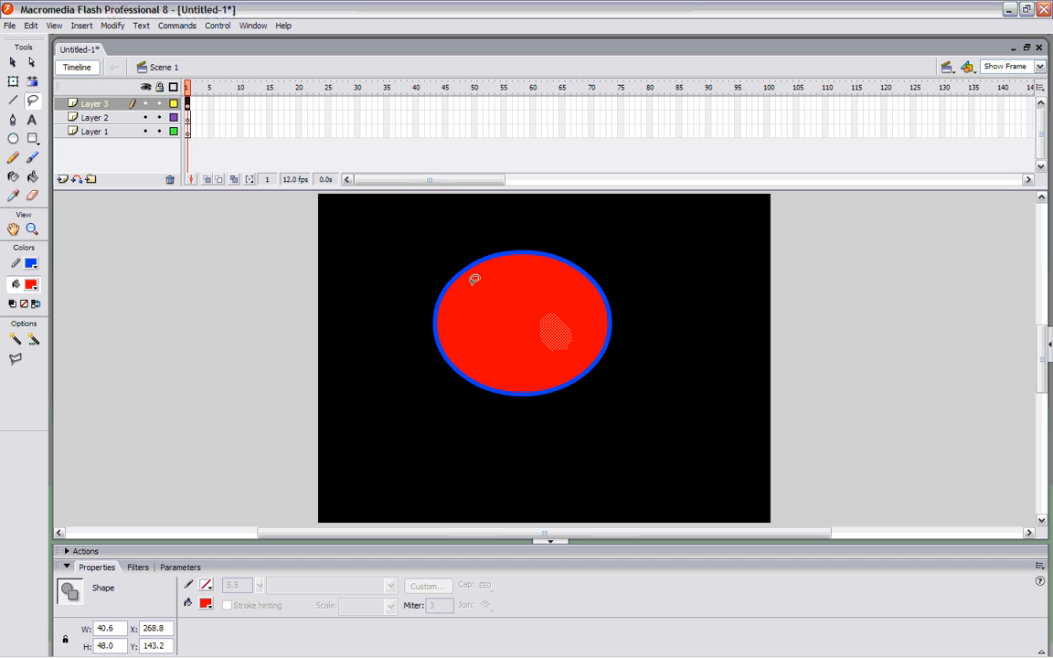
pyautogui.moveTo(475, 279)
pyautogui.mouseDown()
pyautogui.moveTo(468, 324)
pyautogui.moveTo(495, 297)
pyautogui.moveTo(486, 281)
pyautogui.moveTo(527, 303)
pyautogui.moveTo(526, 333)
pyautogui.moveTo(552, 319)
pyautogui.moveTo(528, 298)
pyautogui.mouseUp()
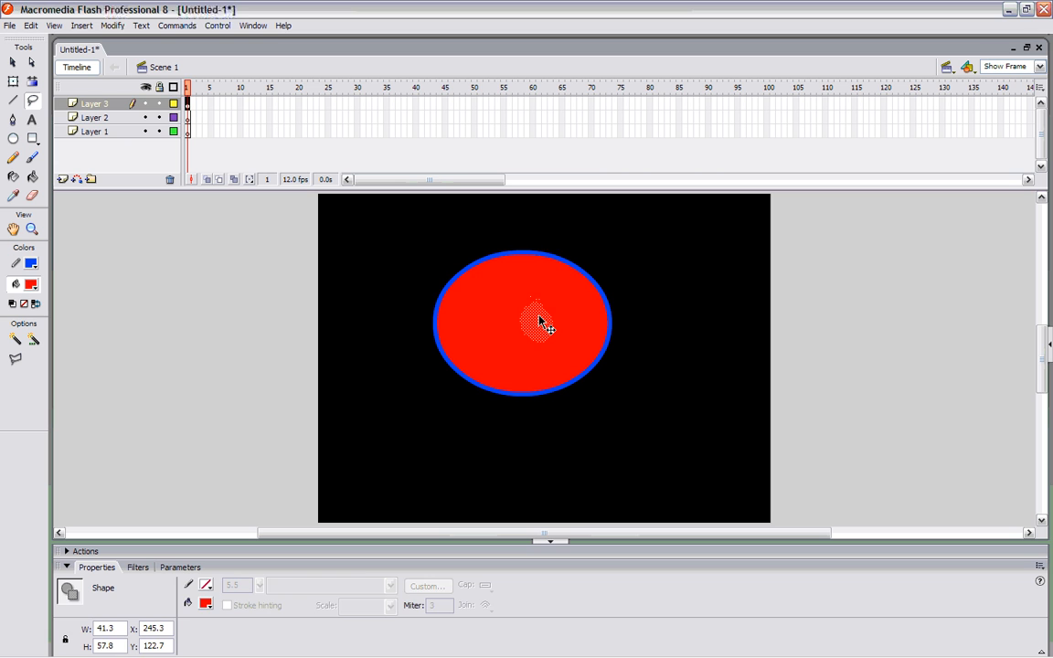
pyautogui.press('Delete')
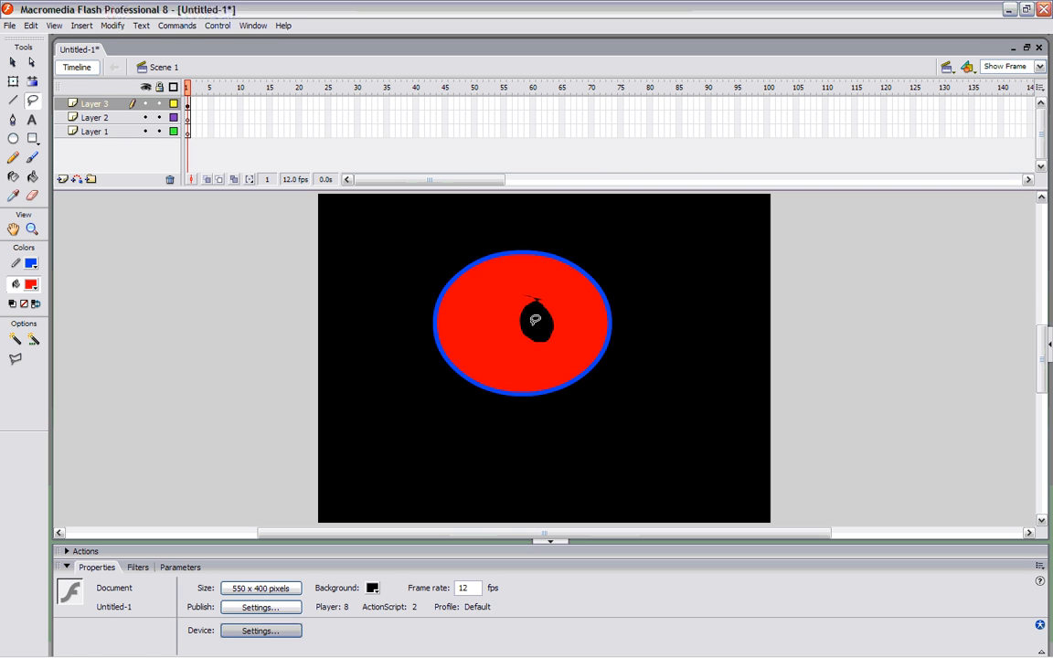
pyautogui.hotkey('ctrl', 'z')
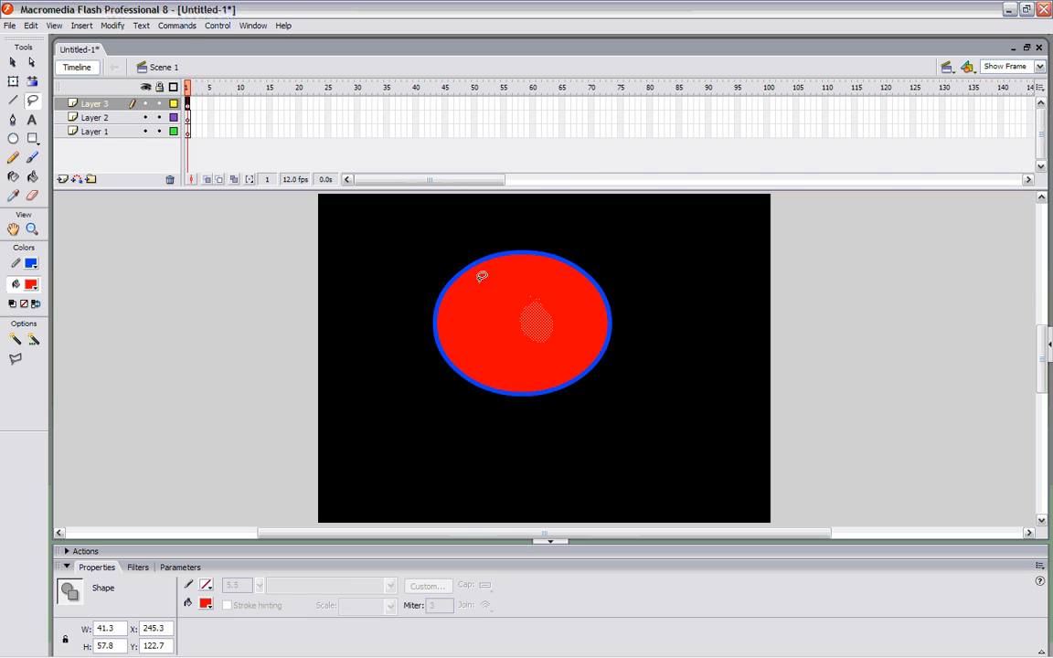
# Lasso and delete an area about 116 by 116 pixels inside the oval's fill, then cut a small gap through its upper outline
pyautogui.moveTo(494, 271)
pyautogui.mouseDown()
pyautogui.moveTo(489, 263)
pyautogui.moveTo(482, 316)
pyautogui.moveTo(568, 343)
pyautogui.moveTo(566, 282)
pyautogui.moveTo(531, 259)
pyautogui.moveTo(488, 265)
pyautogui.mouseUp()
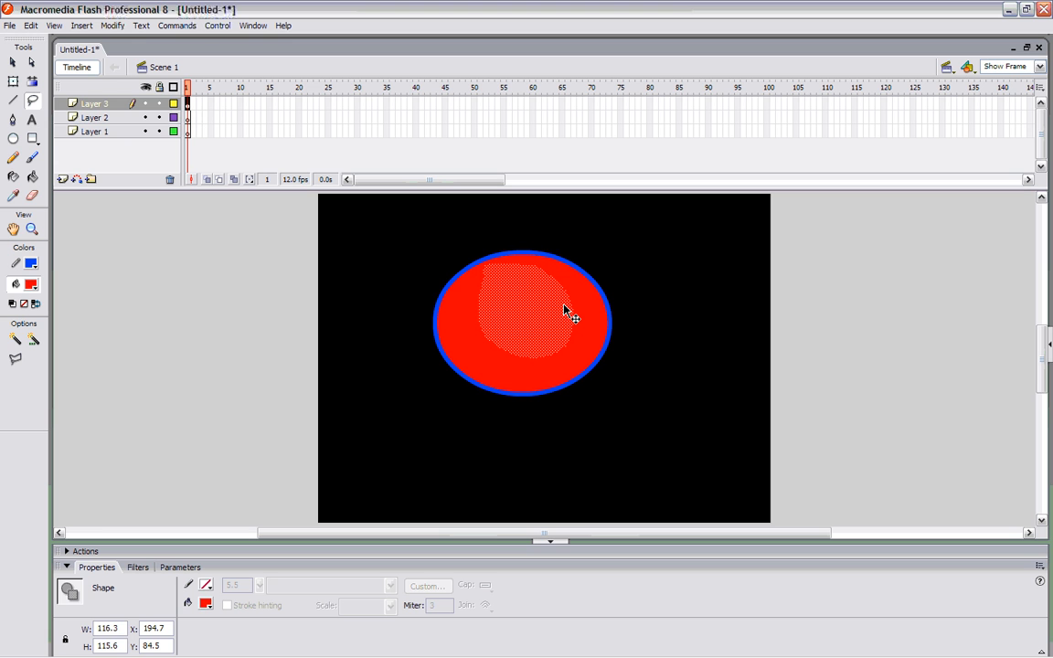
pyautogui.press('Delete')
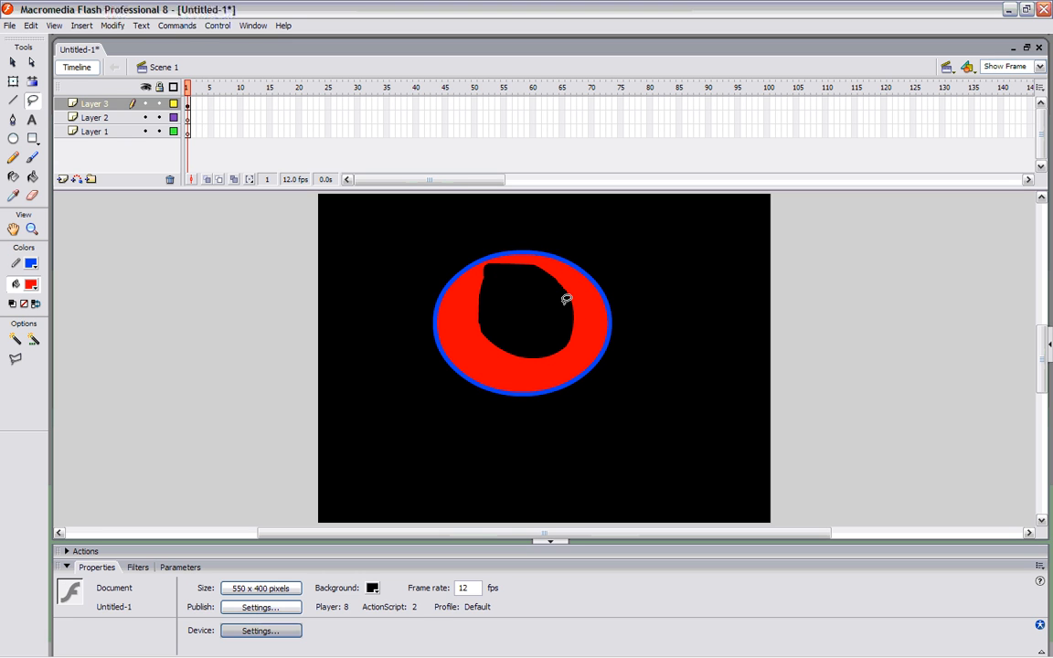
pyautogui.moveTo(514, 242); pyautogui.dragTo(512, 271)
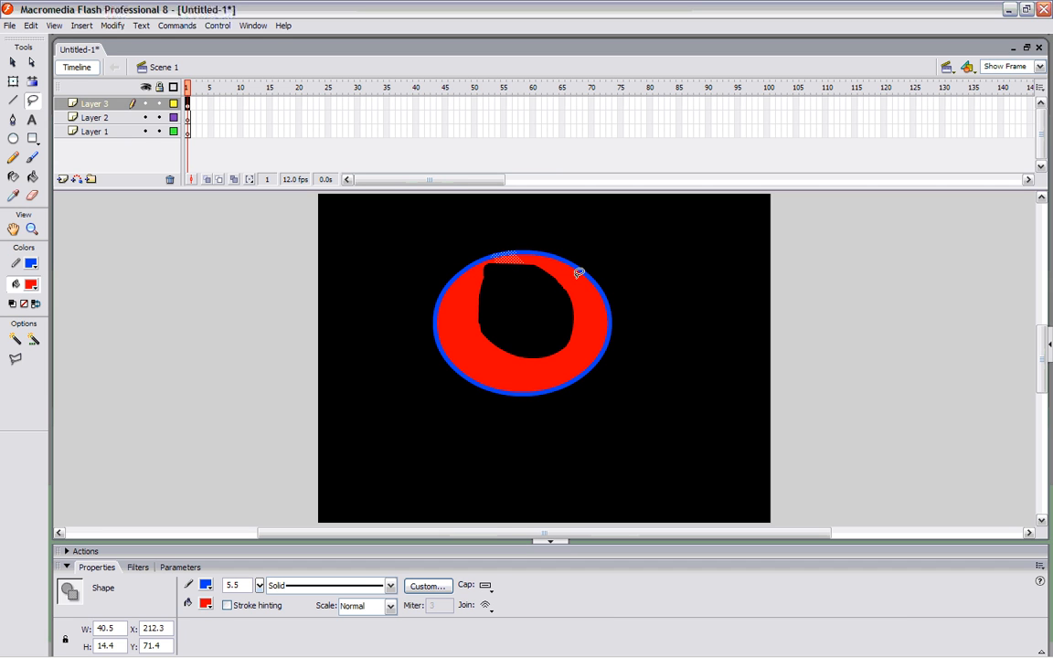
pyautogui.press('Delete')
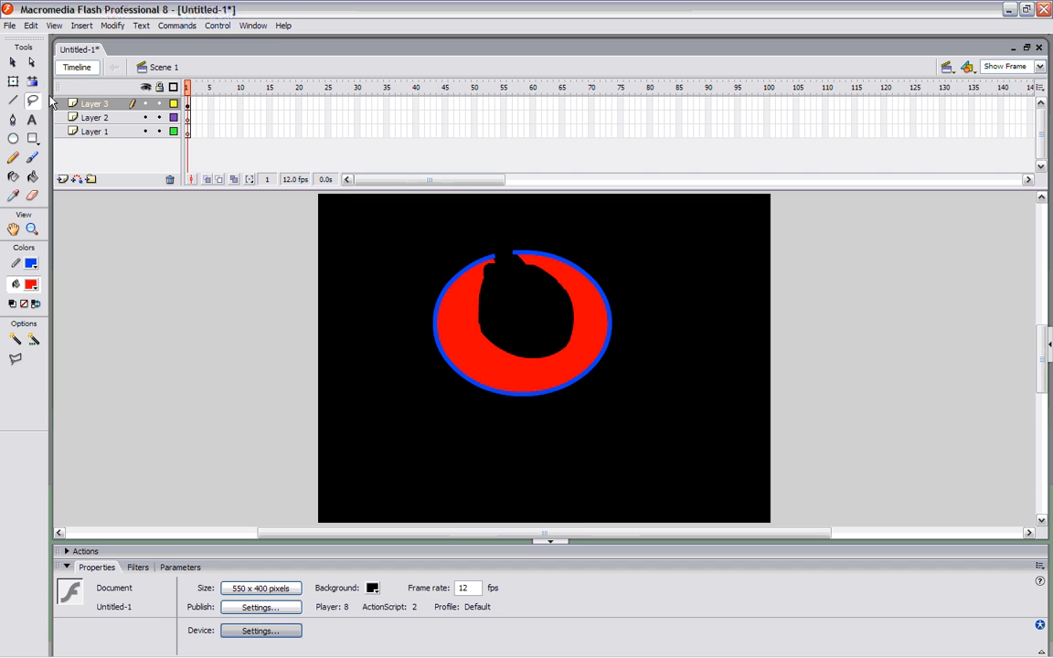
# Select the whole remaining oval, including its outline, and delete it to clear the stage
pyautogui.click(13, 62)
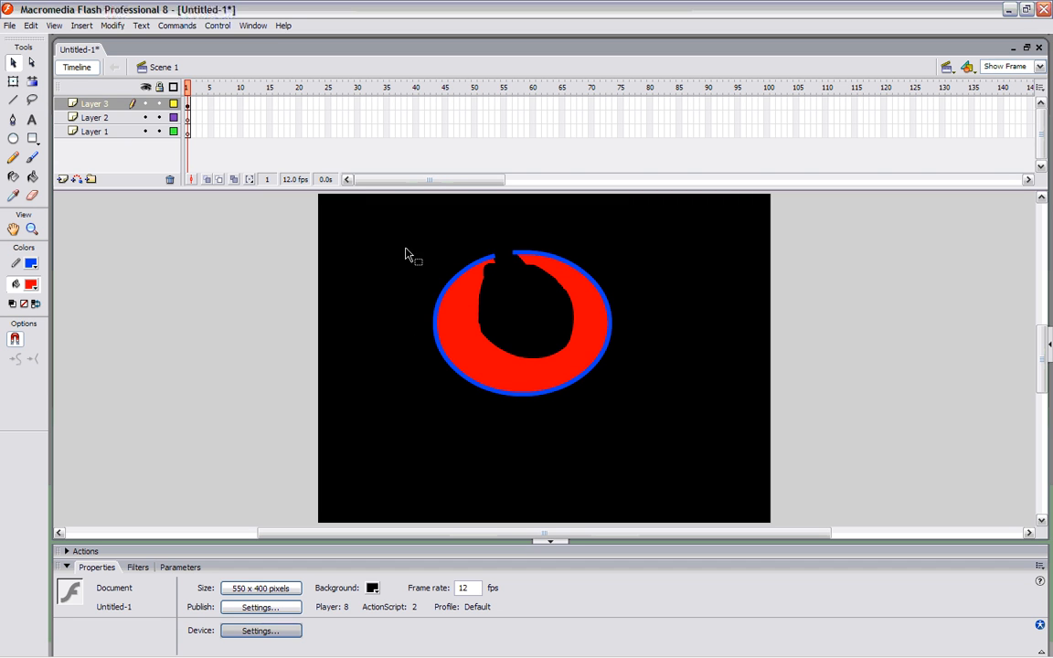
pyautogui.moveTo(399, 227)
pyautogui.mouseDown()
pyautogui.moveTo(575, 428)
pyautogui.moveTo(648, 447)
pyautogui.mouseUp()
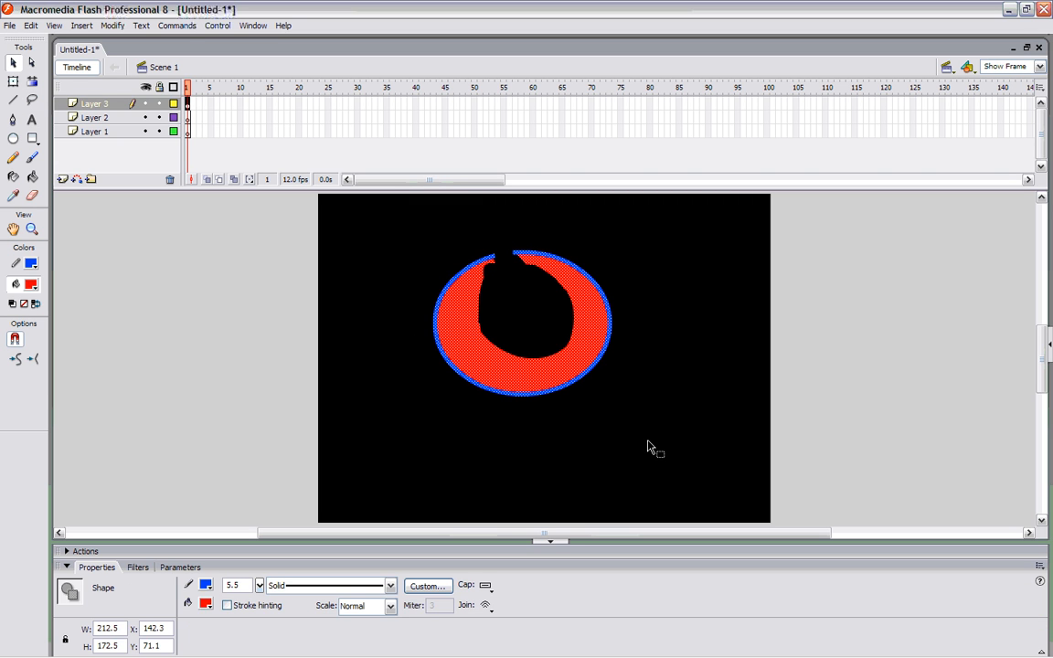
pyautogui.press('Delete')
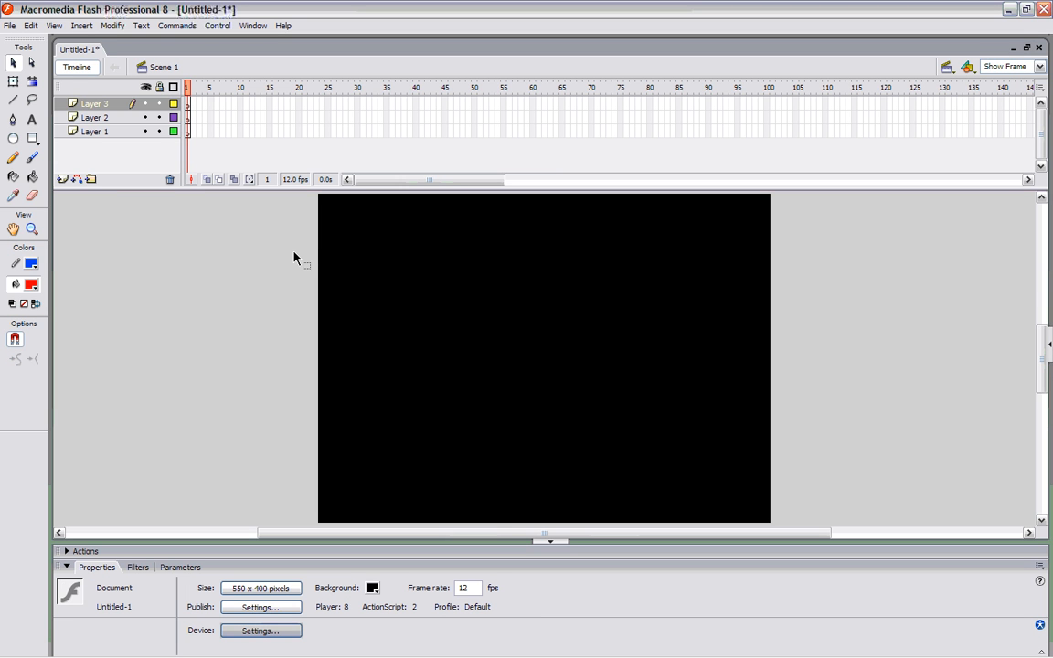
# Draw a closed seven-point polygon with the Pen tool in the upper middle of the stage
pyautogui.click(12, 120)
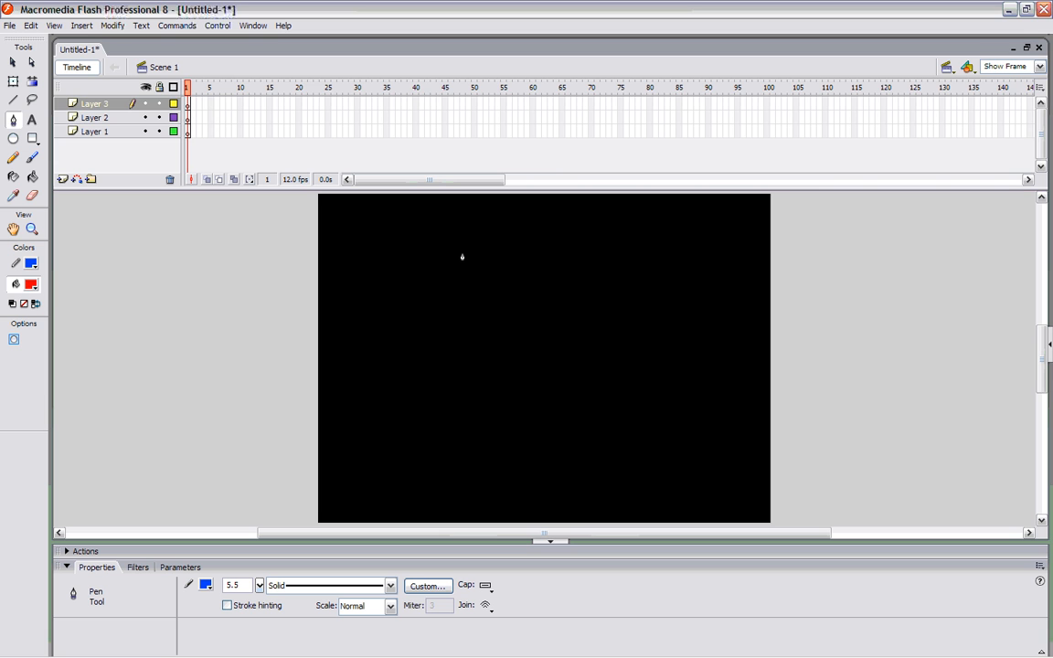
pyautogui.click(425, 303)
pyautogui.click(448, 356)
pyautogui.click(527, 349)
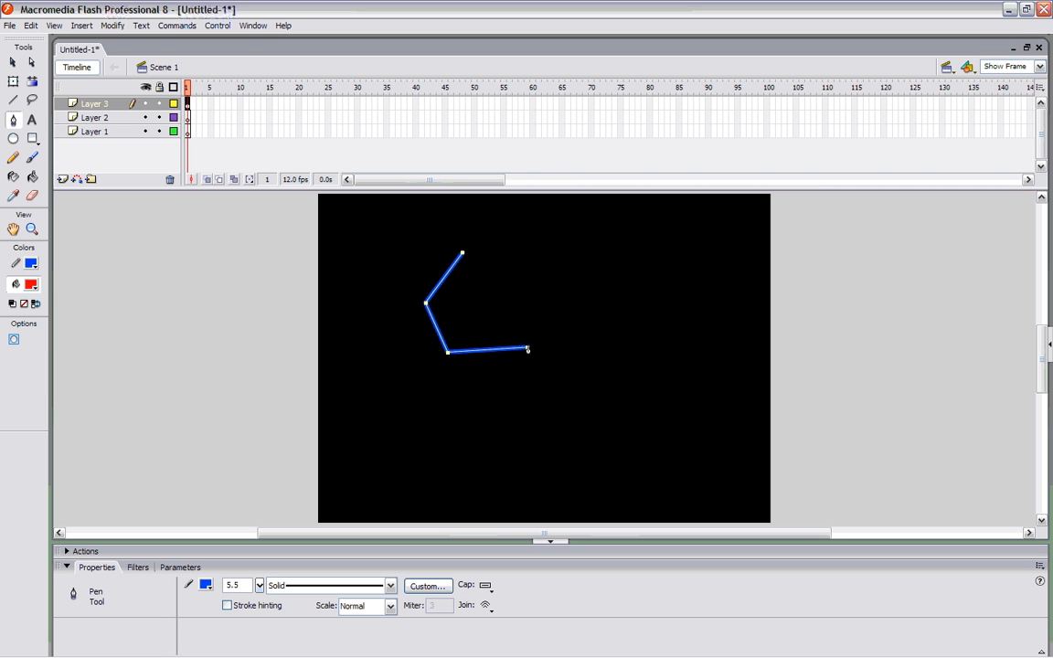
pyautogui.click(543, 309)
pyautogui.click(518, 253)
pyautogui.click(499, 218)
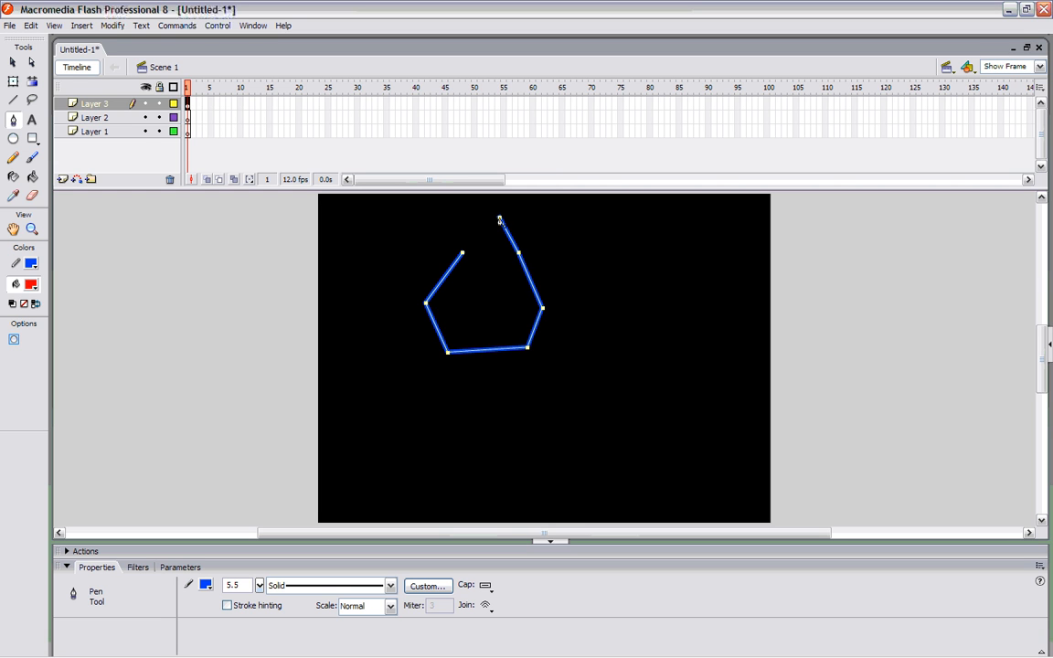
pyautogui.click(462, 254)
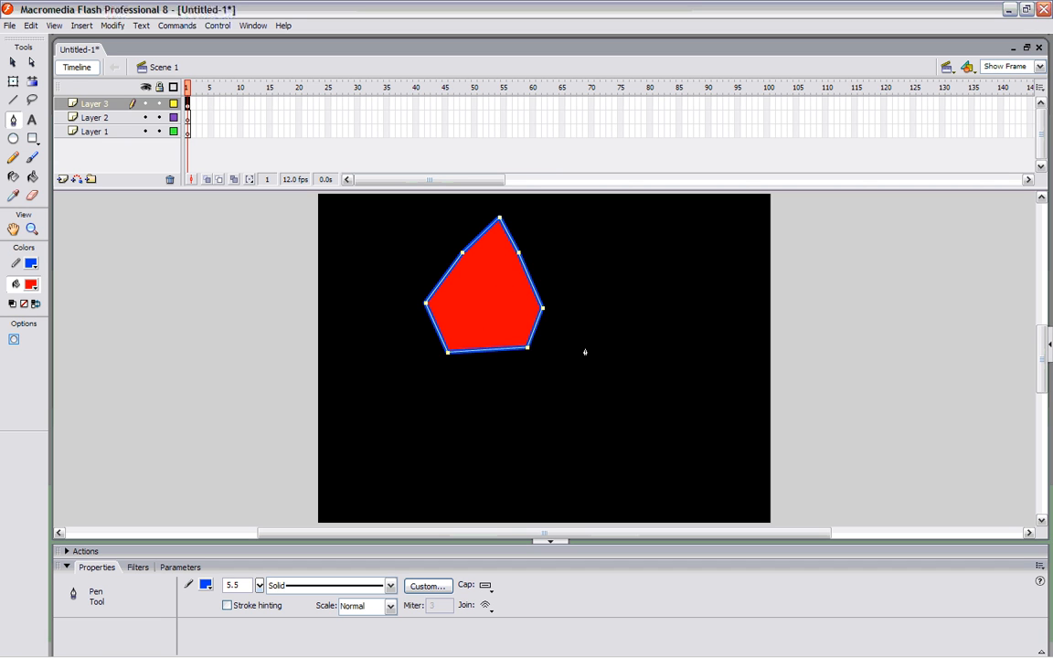
# Draw a second, irregular closed shape of twelve points with a tall upper spike, below and right of the first polygon
pyautogui.click(483, 423)
pyautogui.click(521, 471)
pyautogui.click(568, 454)
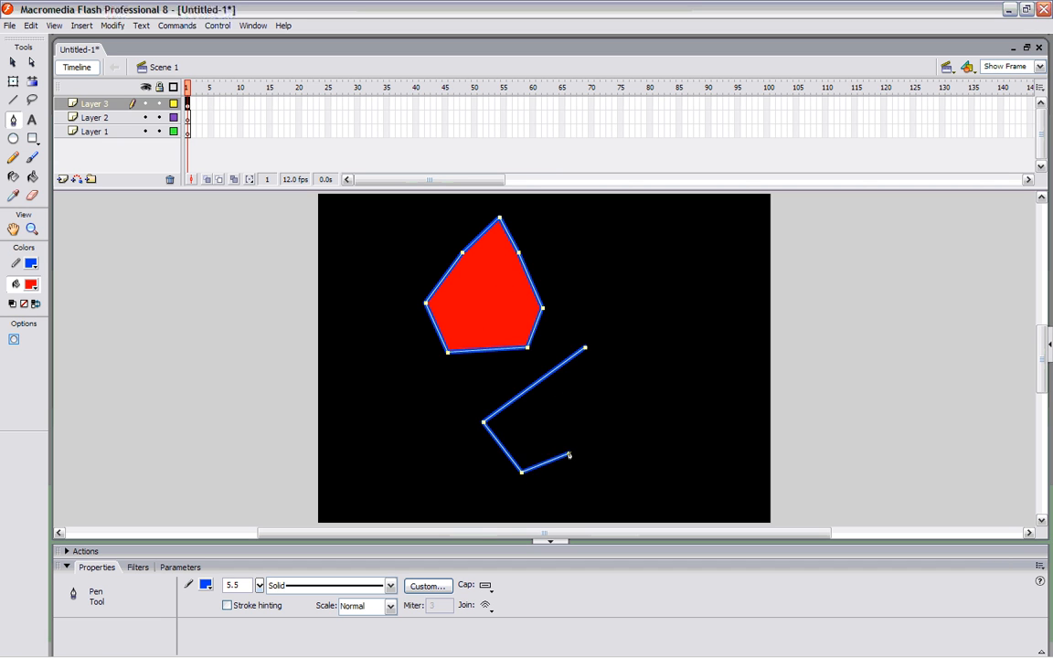
pyautogui.click(670, 501)
pyautogui.click(688, 446)
pyautogui.click(727, 370)
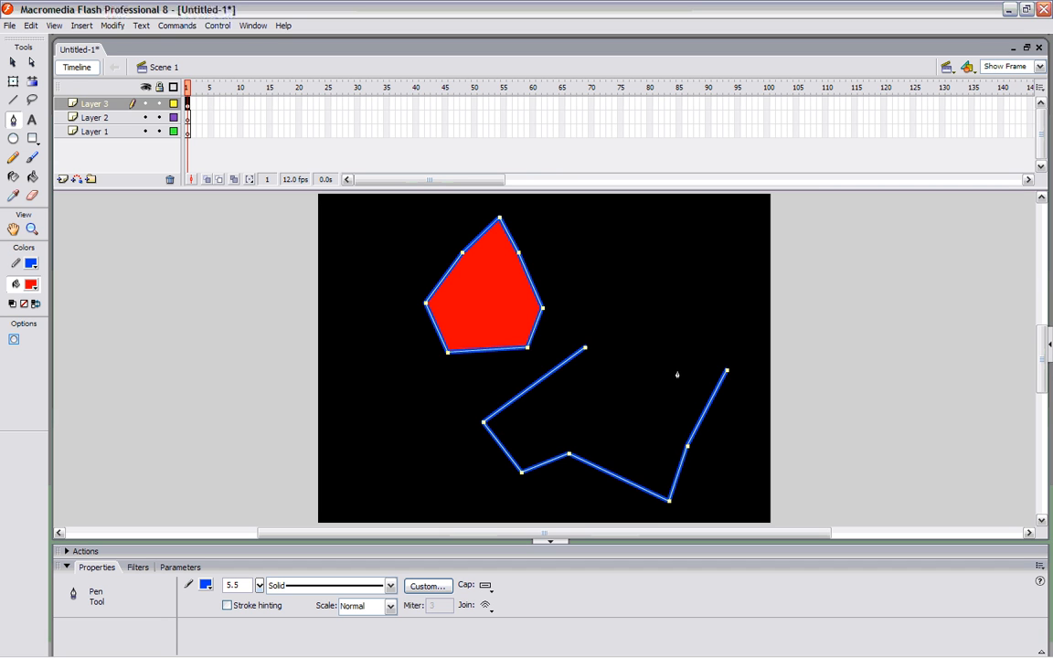
pyautogui.click(677, 370)
pyautogui.click(673, 330)
pyautogui.click(649, 255)
pyautogui.click(627, 334)
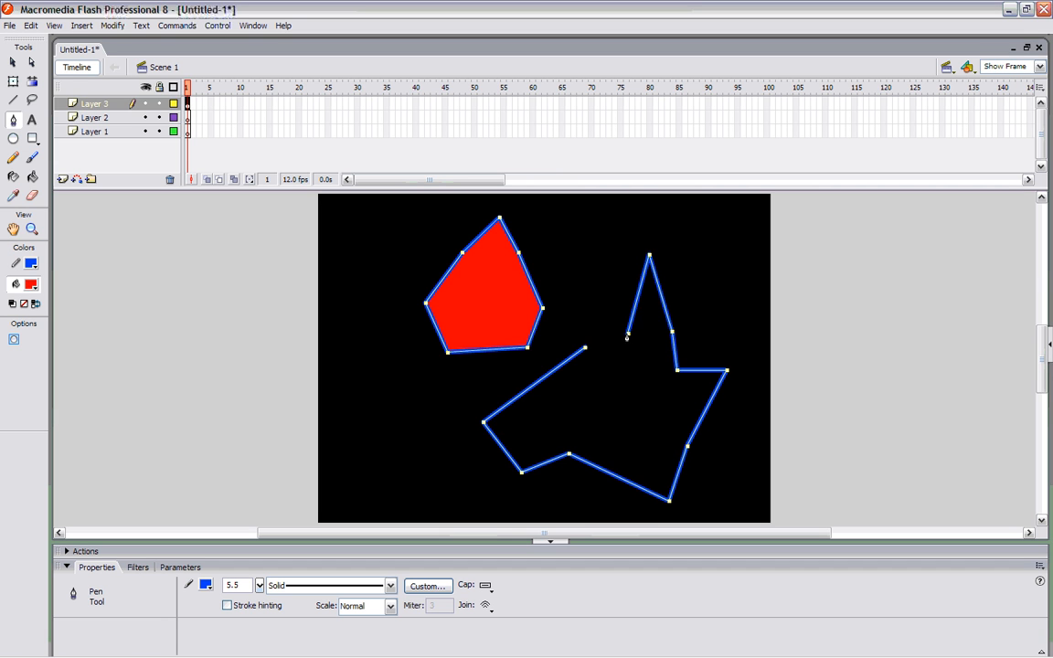
pyautogui.click(596, 343)
pyautogui.click(585, 349)
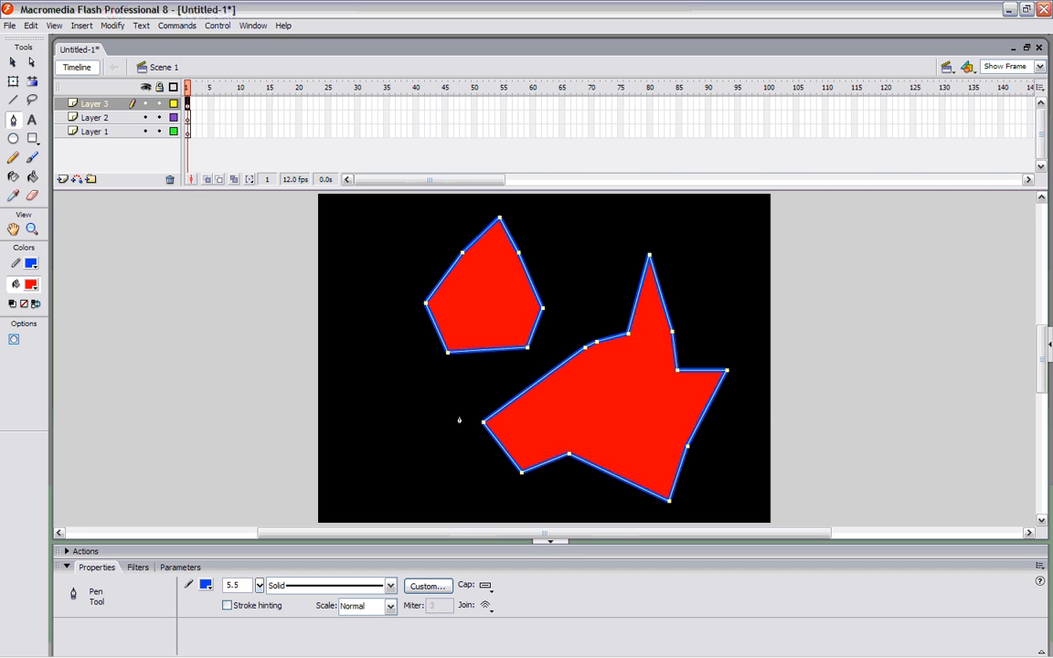
# Use the Selection tool to bend the irregular shape's long upper-left edge outward and curve both sides of its spike into wide lobes
pyautogui.click(13, 62)
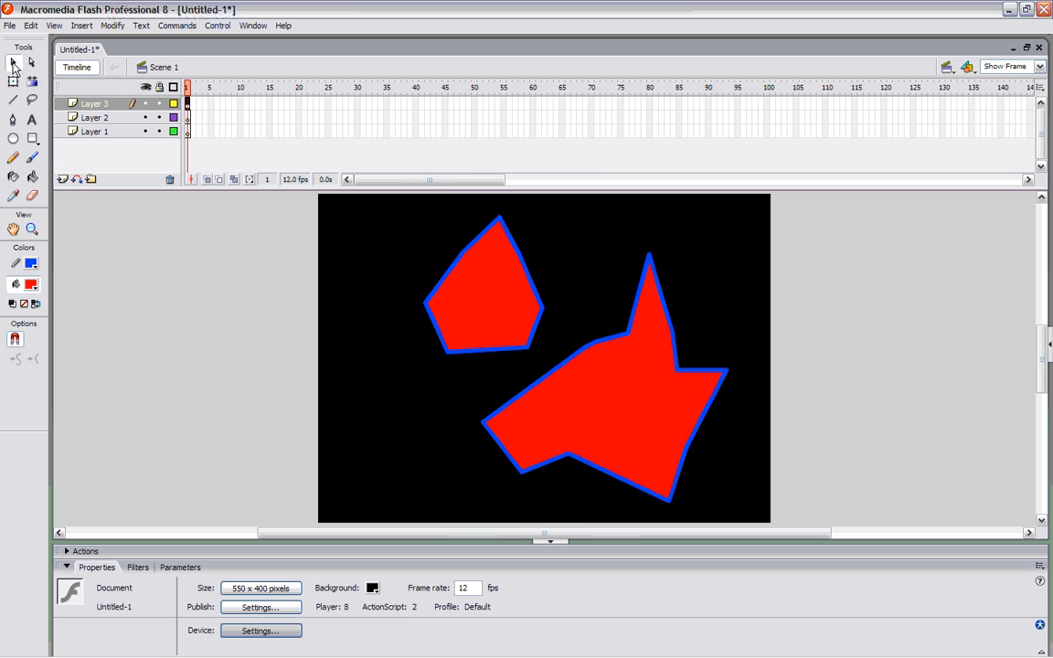
pyautogui.moveTo(535, 389); pyautogui.dragTo(514, 370)
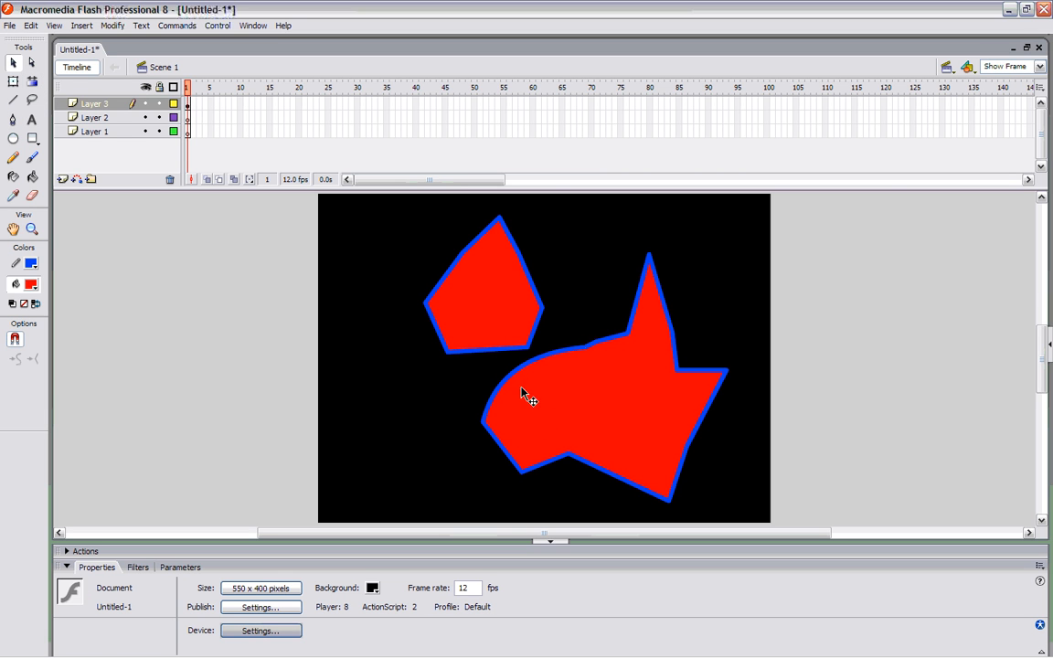
pyautogui.moveTo(674, 308); pyautogui.dragTo(709, 309)
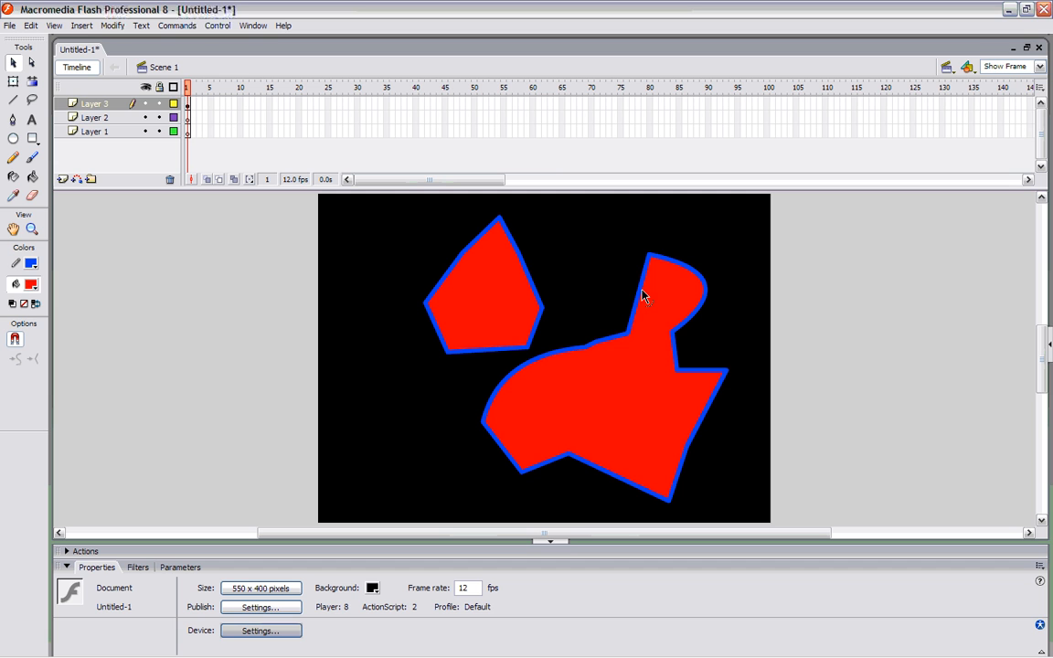
pyautogui.moveTo(644, 295); pyautogui.dragTo(600, 230)
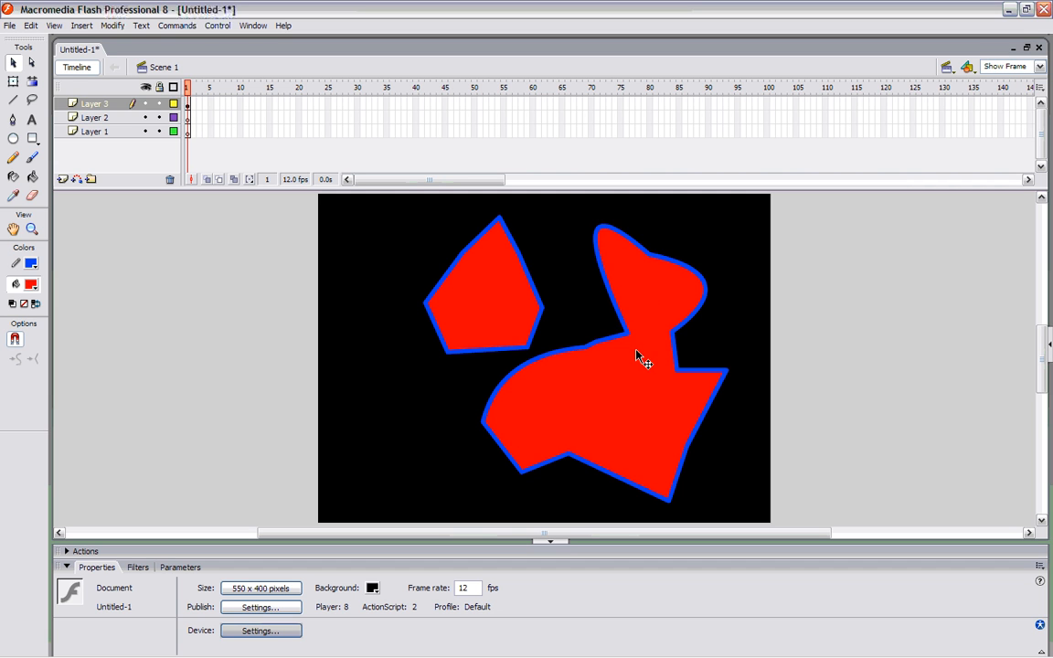
pyautogui.moveTo(685, 266); pyautogui.dragTo(717, 239)
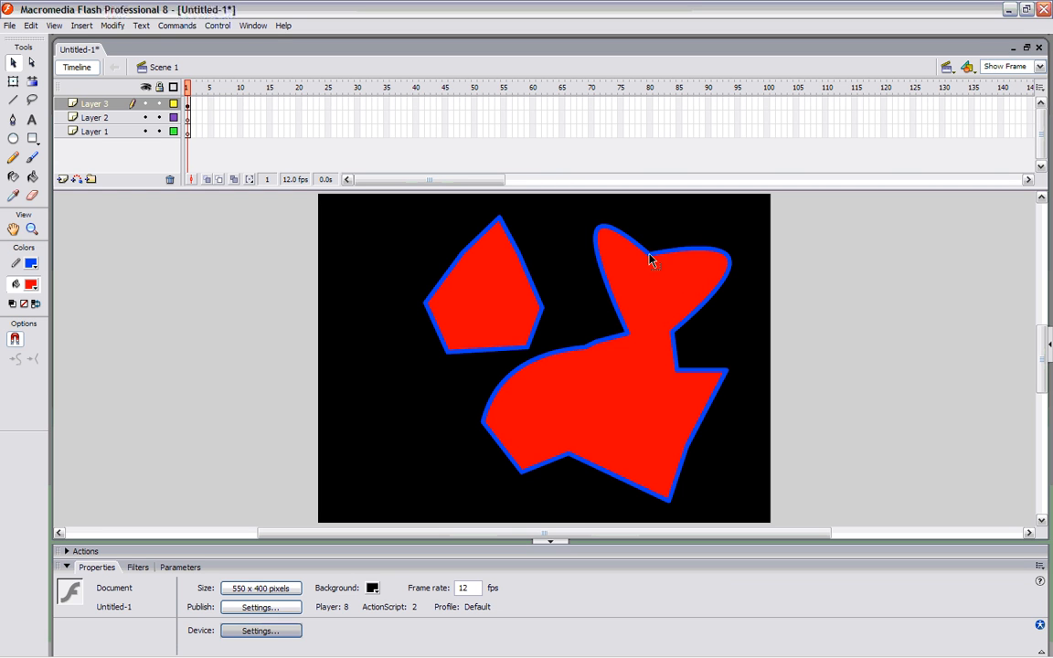
# Move the corner between the two lobes upward and the left neck corner outward toward the first polygon, leaving nothing selected
pyautogui.moveTo(650, 255); pyautogui.dragTo(664, 219)
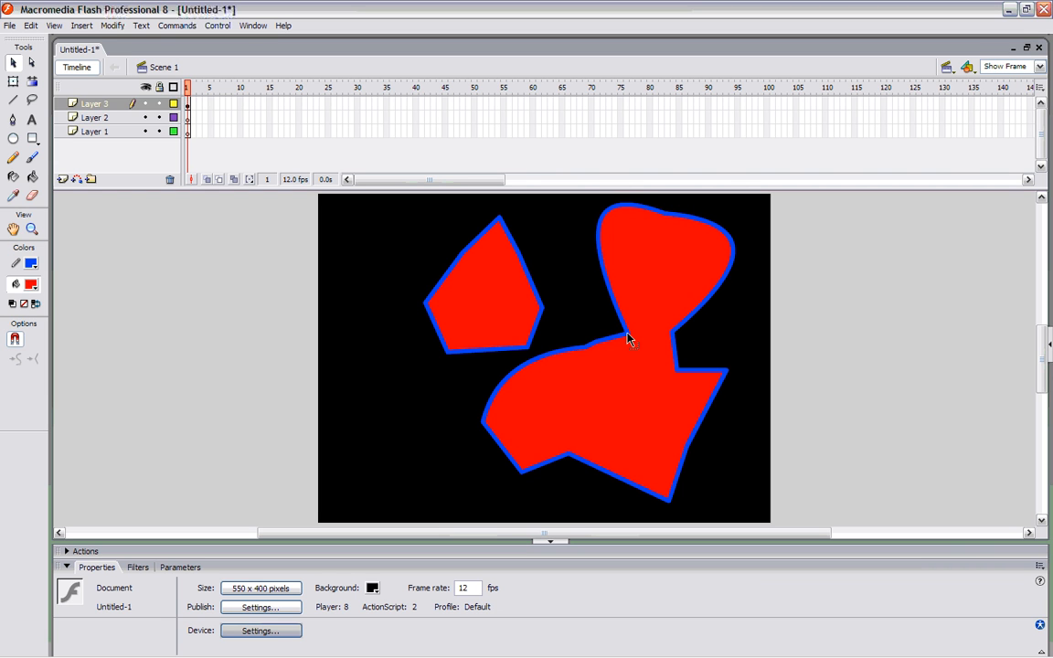
pyautogui.moveTo(628, 339); pyautogui.dragTo(560, 331)
pyautogui.click(600, 350)
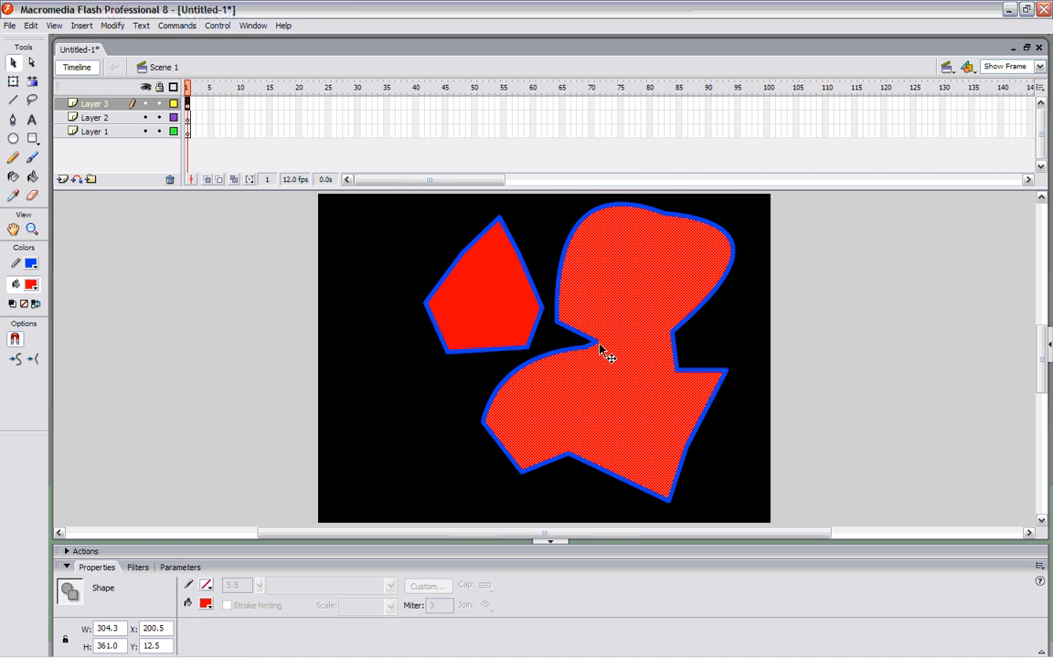
pyautogui.click(742, 347)
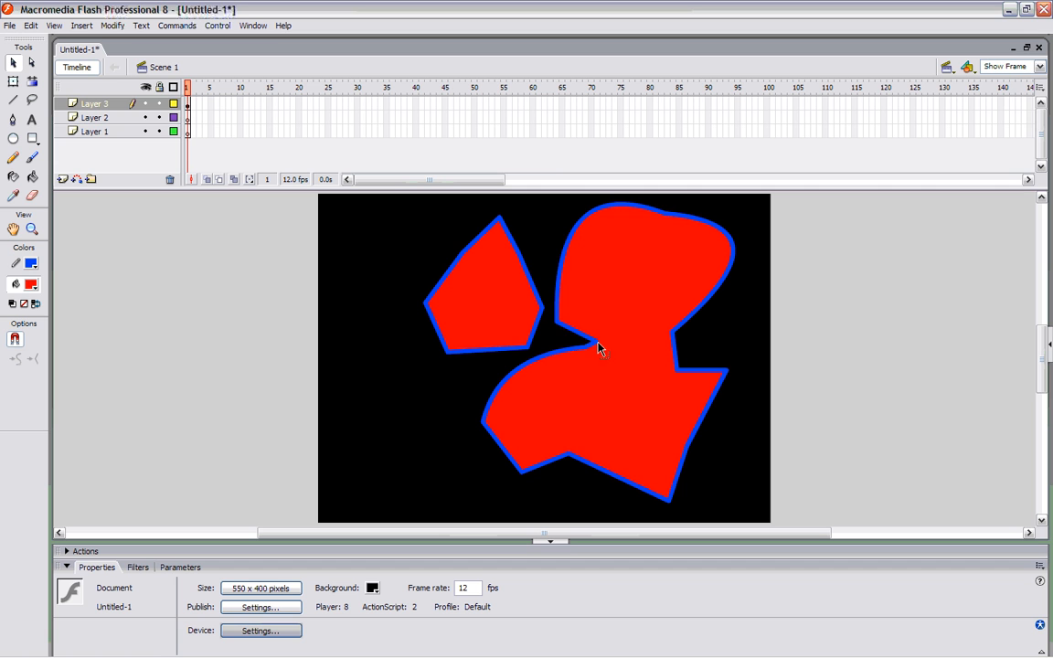
# Pull the left notch's inner corner deep into the irregular shape and curve the notch's upper and lower edges
pyautogui.moveTo(596, 345); pyautogui.dragTo(681, 288)
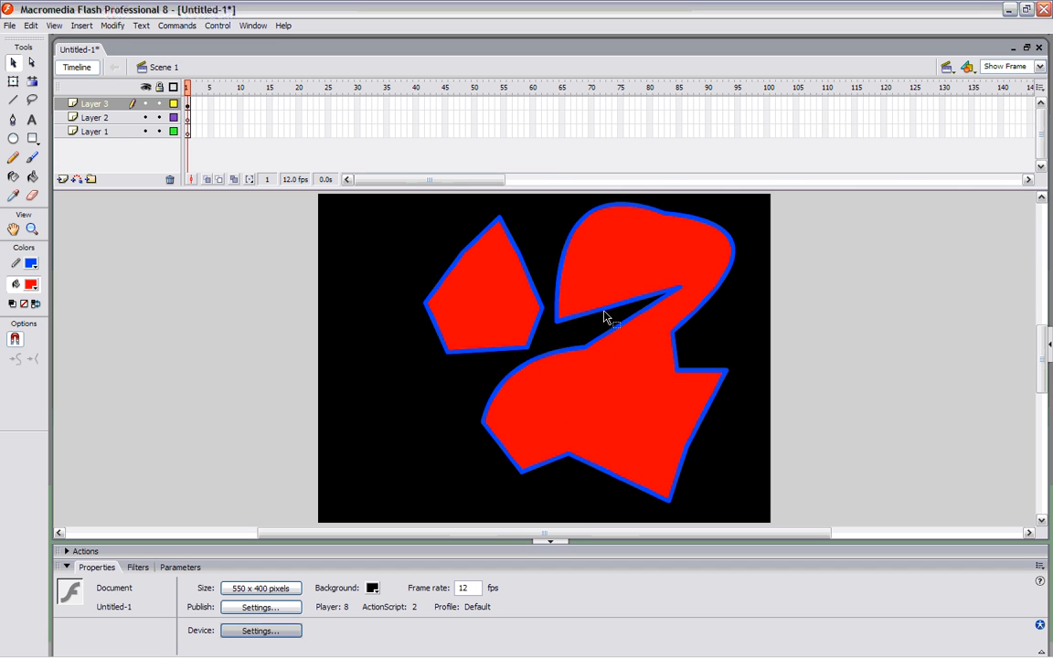
pyautogui.moveTo(604, 316); pyautogui.dragTo(606, 283)
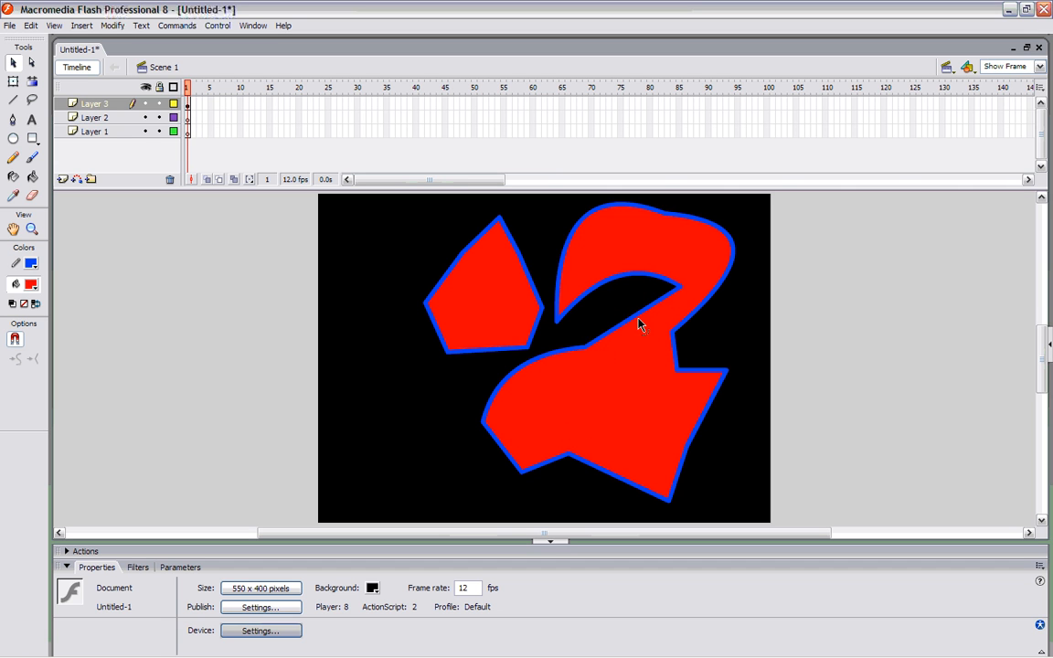
pyautogui.moveTo(639, 324); pyautogui.dragTo(641, 337)
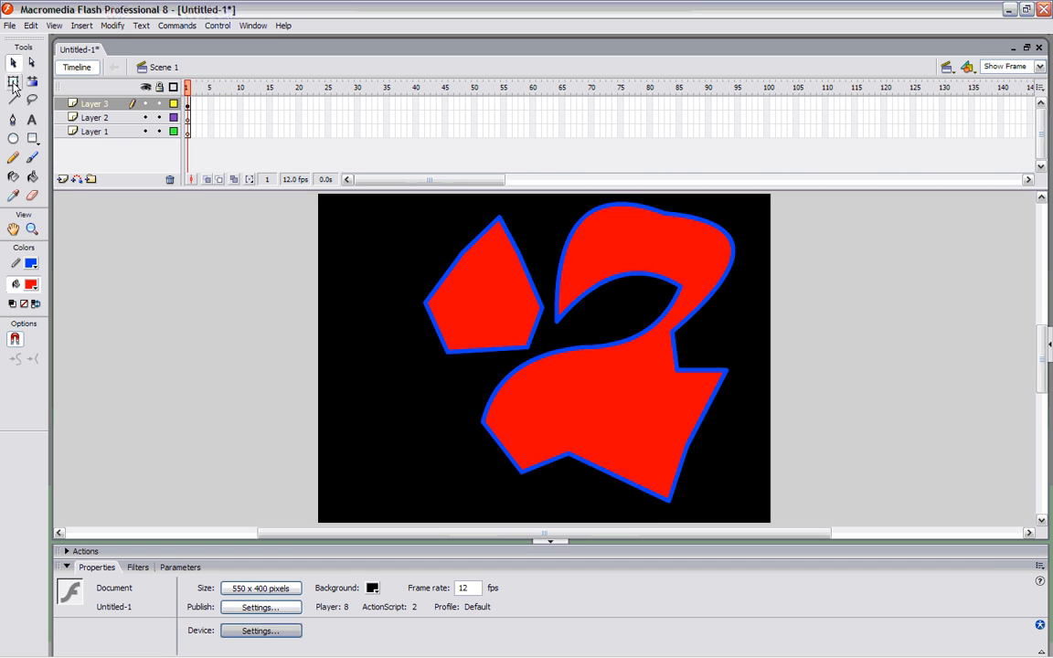
# Use Free Transform on the irregular shape's fill to compress its width from the left side to about 219 pixels
pyautogui.click(13, 86)
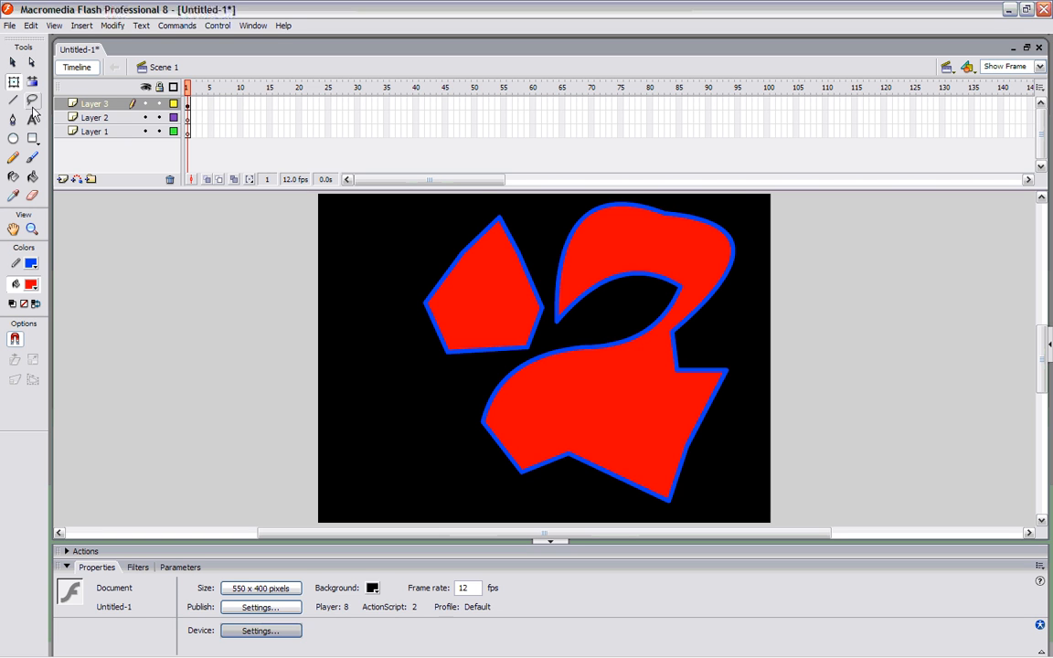
pyautogui.click(629, 265)
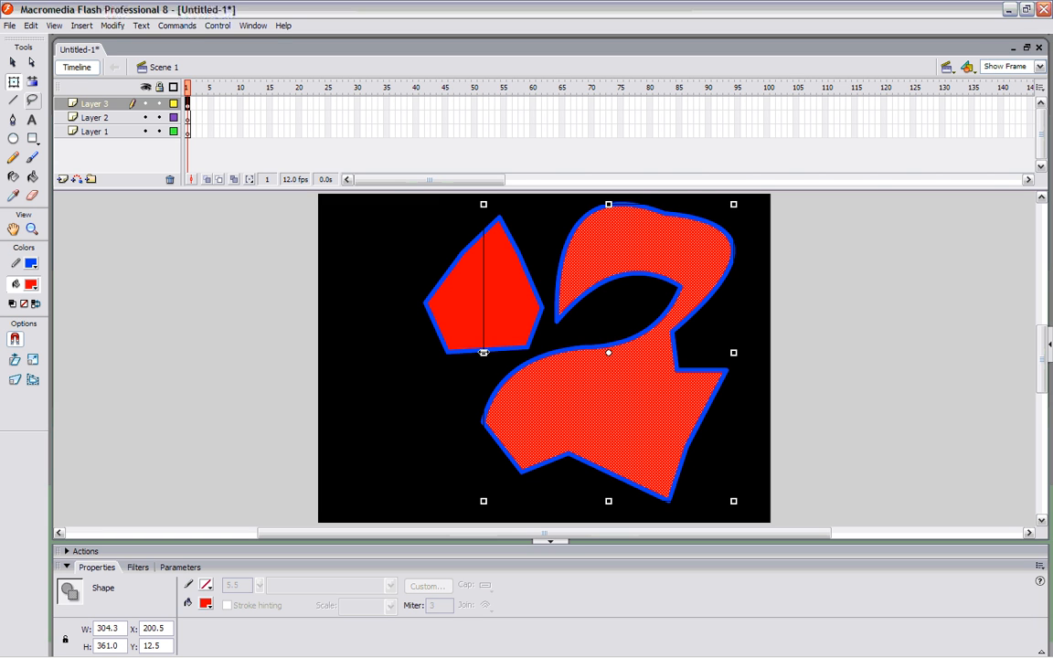
pyautogui.moveTo(483, 352); pyautogui.dragTo(553, 353)
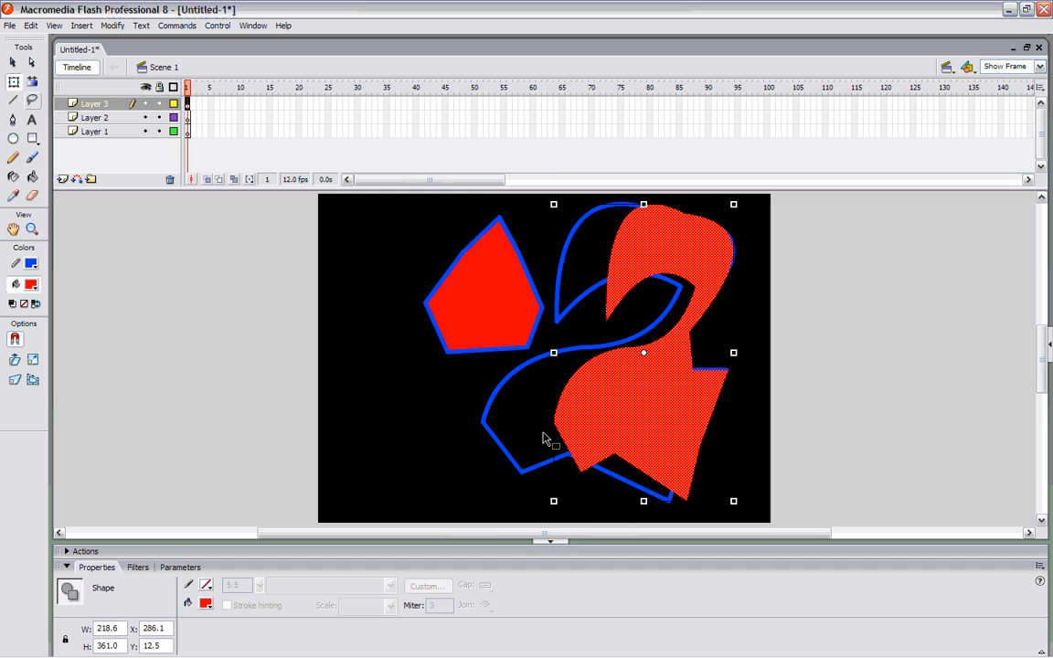
# Stretch the irregular shape's fill back to the left edge of its outline, about 304 pixels wide, and clear the selection
pyautogui.moveTo(543, 440); pyautogui.dragTo(544, 440)
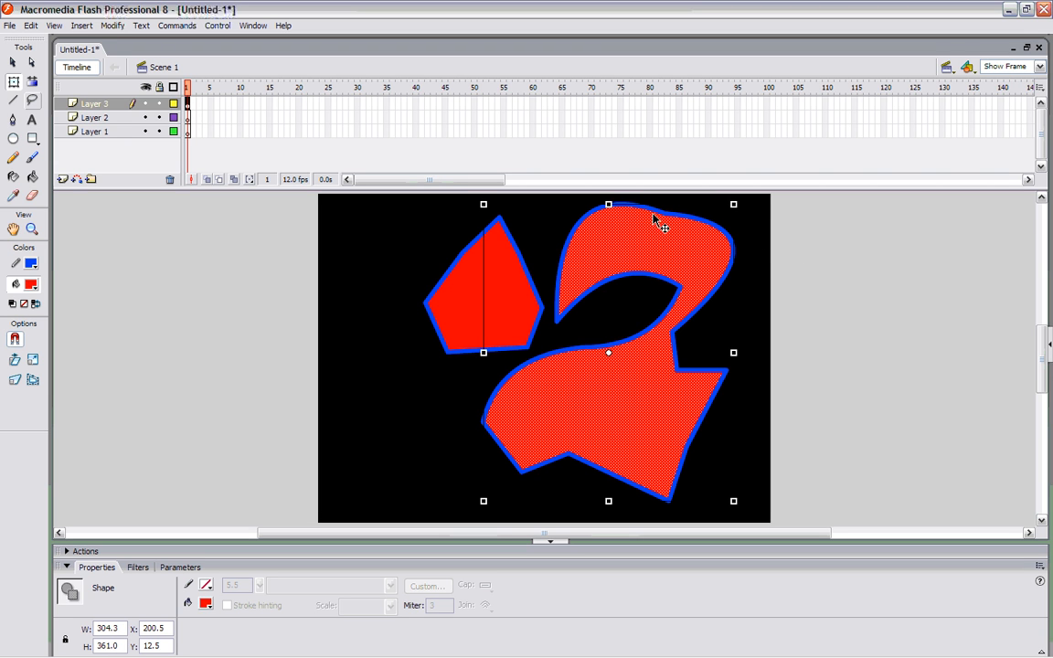
pyautogui.click(404, 321)
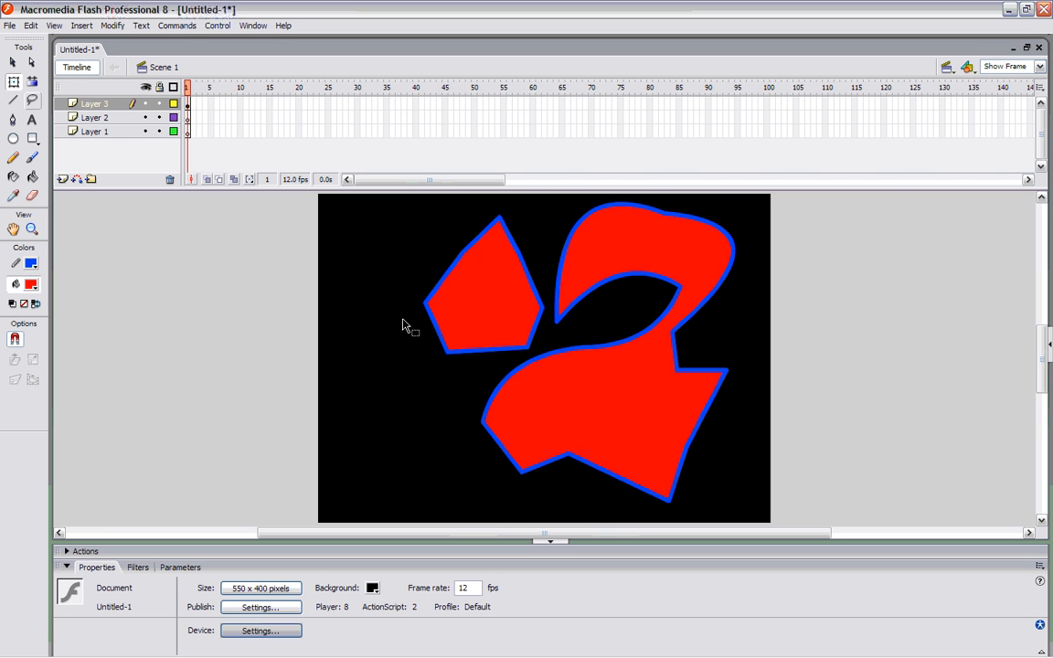
# Delete the first polygon's red fill and its entire blue outline
pyautogui.click(491, 317)
pyautogui.press('Delete')
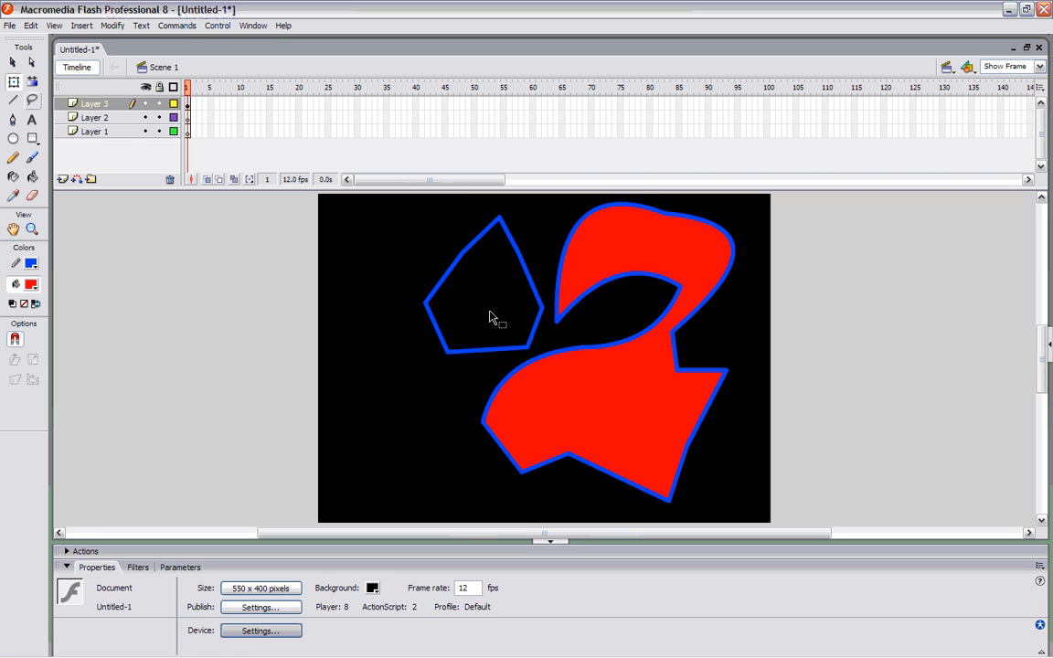
pyautogui.click(480, 239)
pyautogui.doubleClick(480, 241)
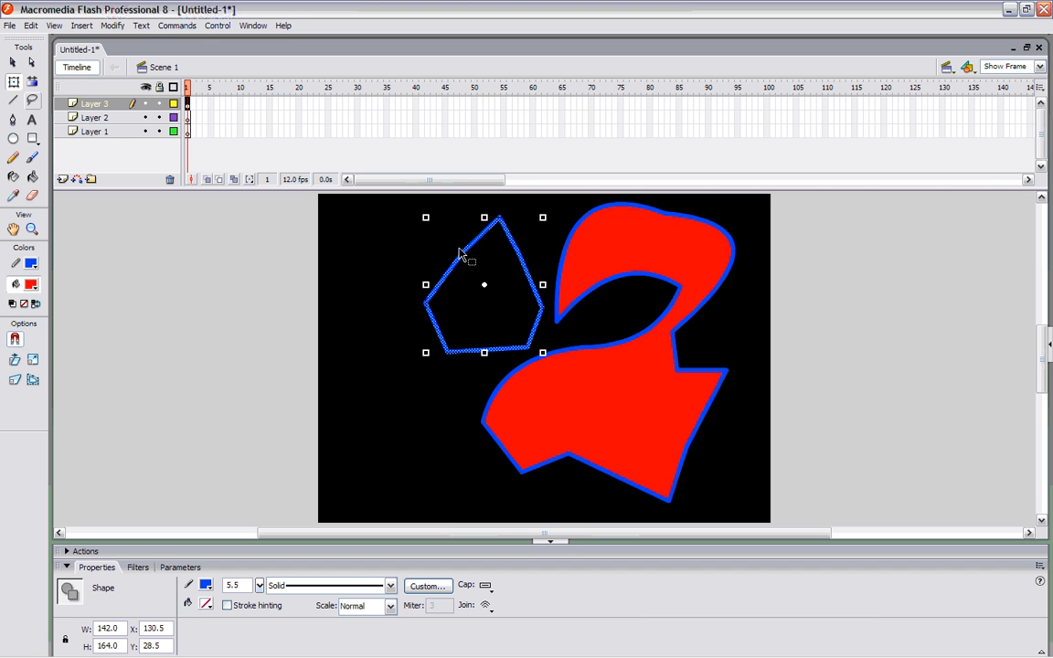
pyautogui.click(364, 233)
pyautogui.click(476, 241)
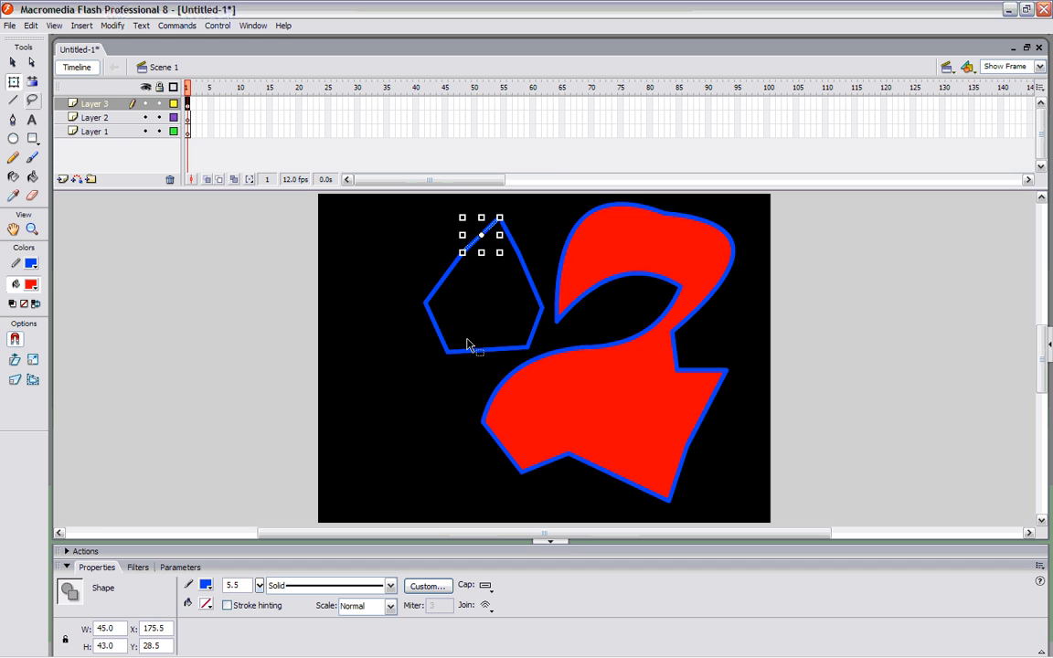
pyautogui.doubleClick(447, 274)
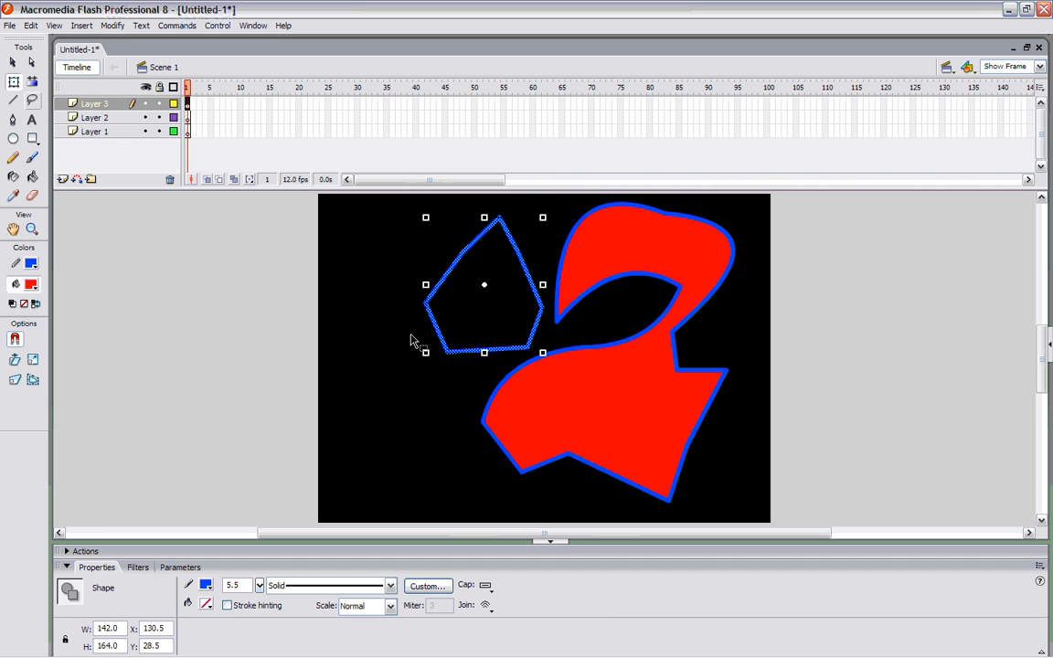
pyautogui.press('Delete')
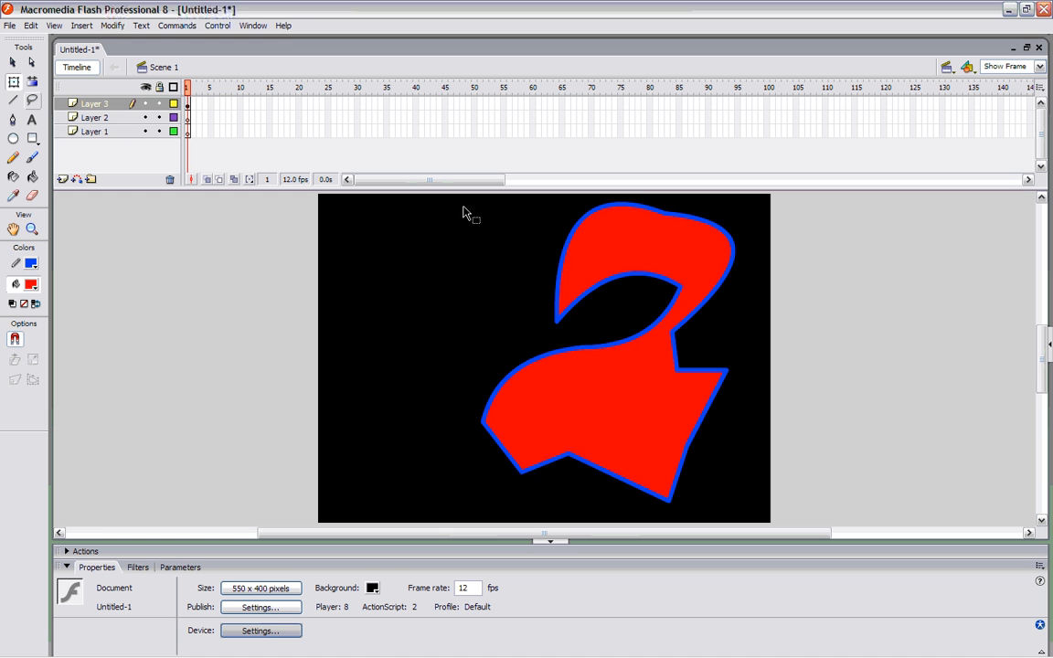
# Select the irregular shape's fill and outline together and resize it with Free Transform to about 346 by 299 pixels
pyautogui.moveTo(443, 193); pyautogui.dragTo(769, 524)
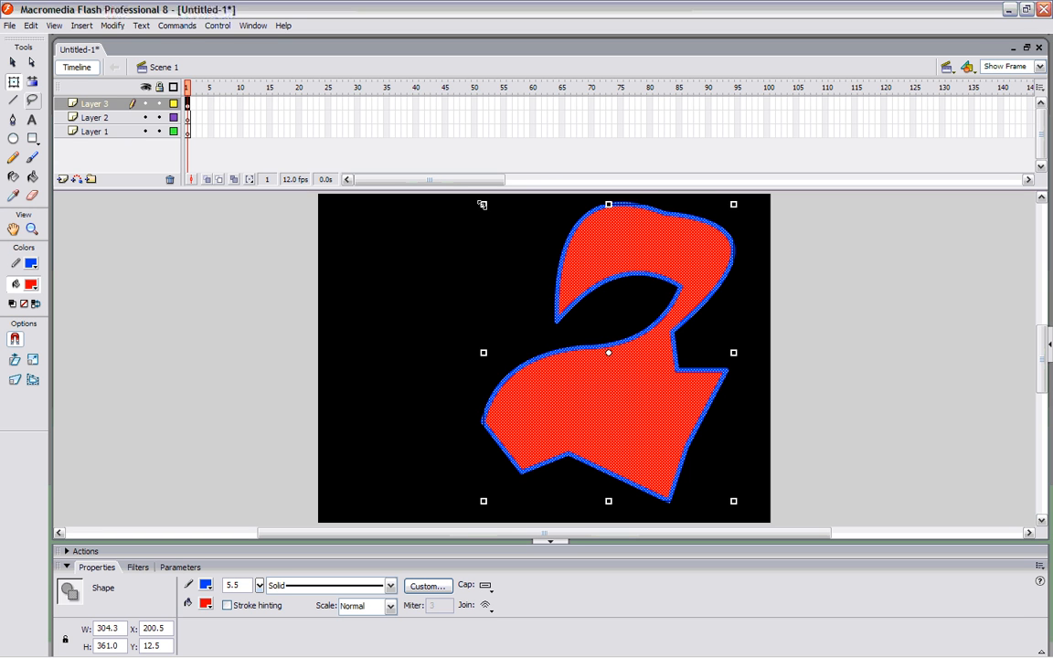
pyautogui.moveTo(482, 205); pyautogui.dragTo(542, 364)
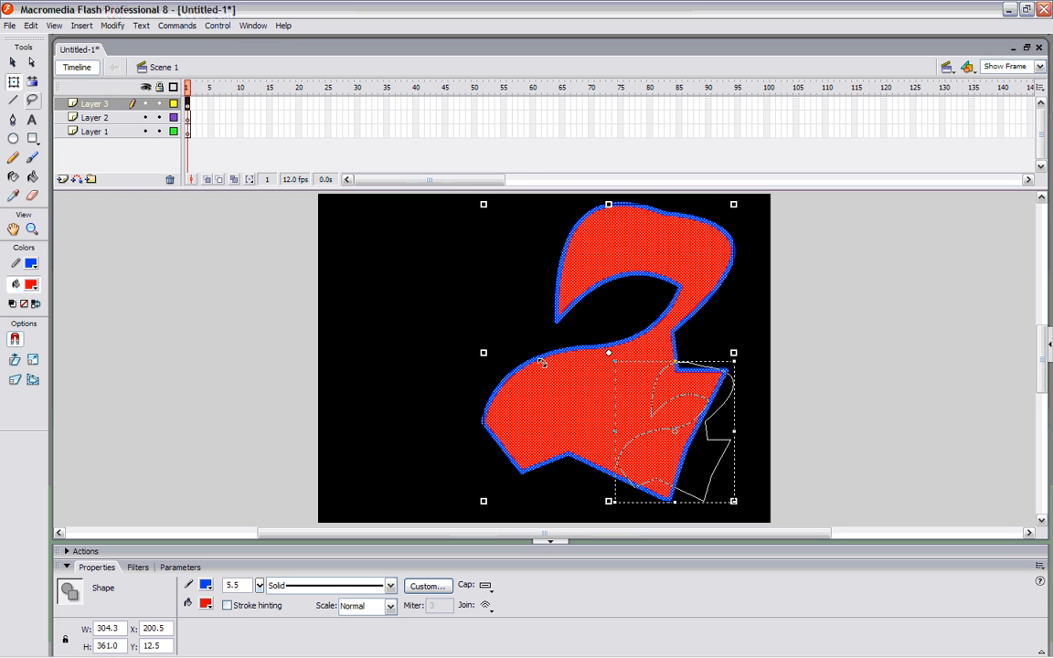
pyautogui.moveTo(542, 363); pyautogui.dragTo(565, 206)
pyautogui.moveTo(563, 272); pyautogui.dragTo(498, 234)
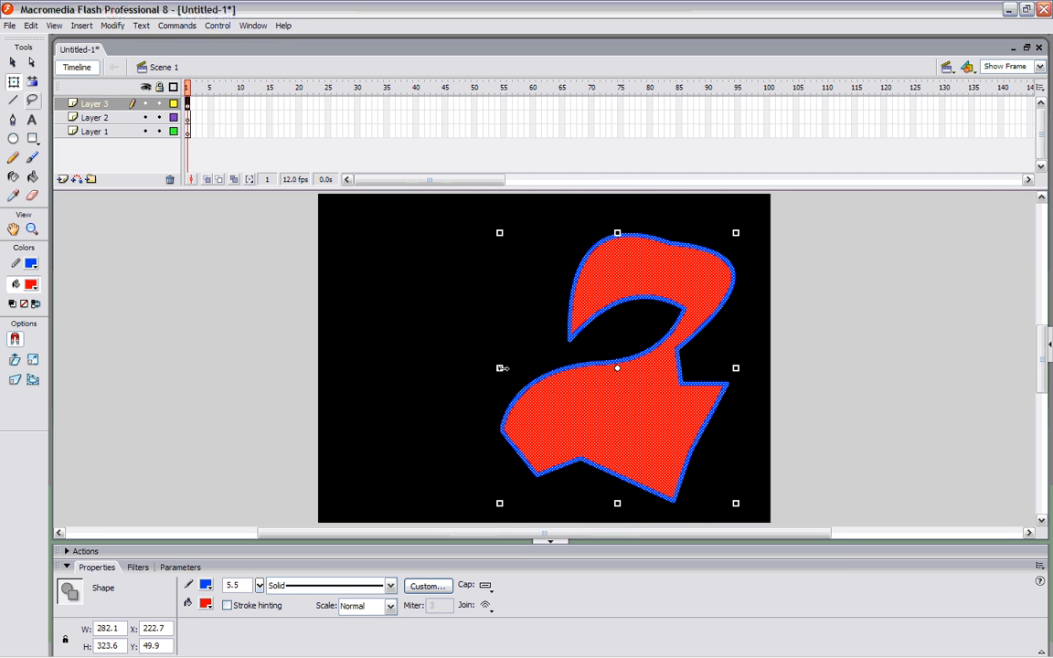
pyautogui.moveTo(499, 368); pyautogui.dragTo(446, 367)
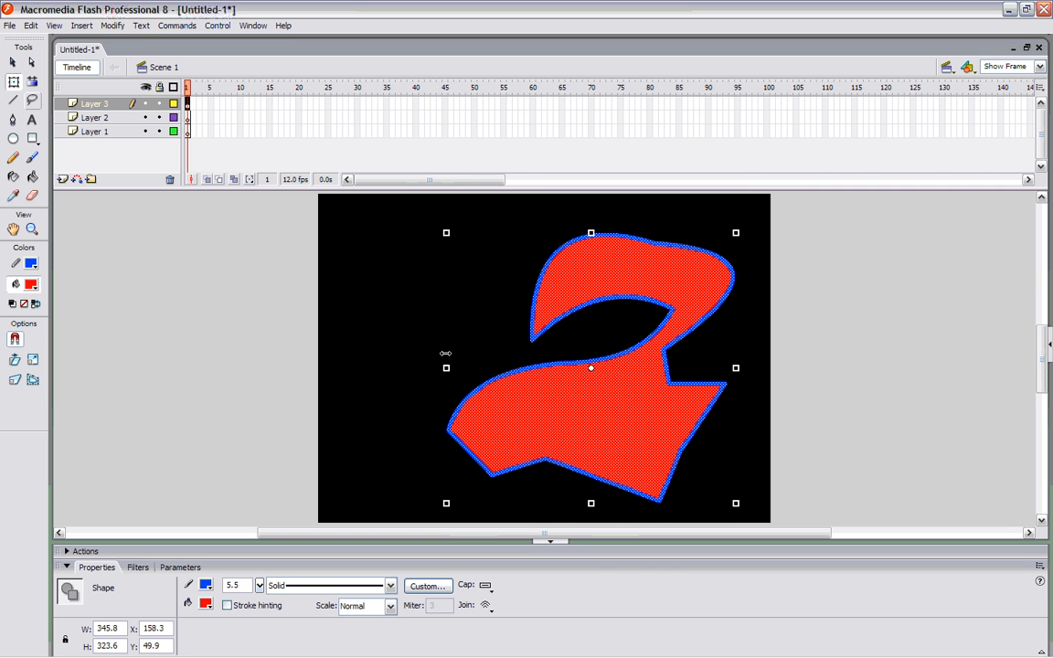
pyautogui.moveTo(590, 232)
pyautogui.mouseDown()
pyautogui.moveTo(590, 376)
pyautogui.moveTo(590, 229)
pyautogui.moveTo(590, 253)
pyautogui.mouseUp()
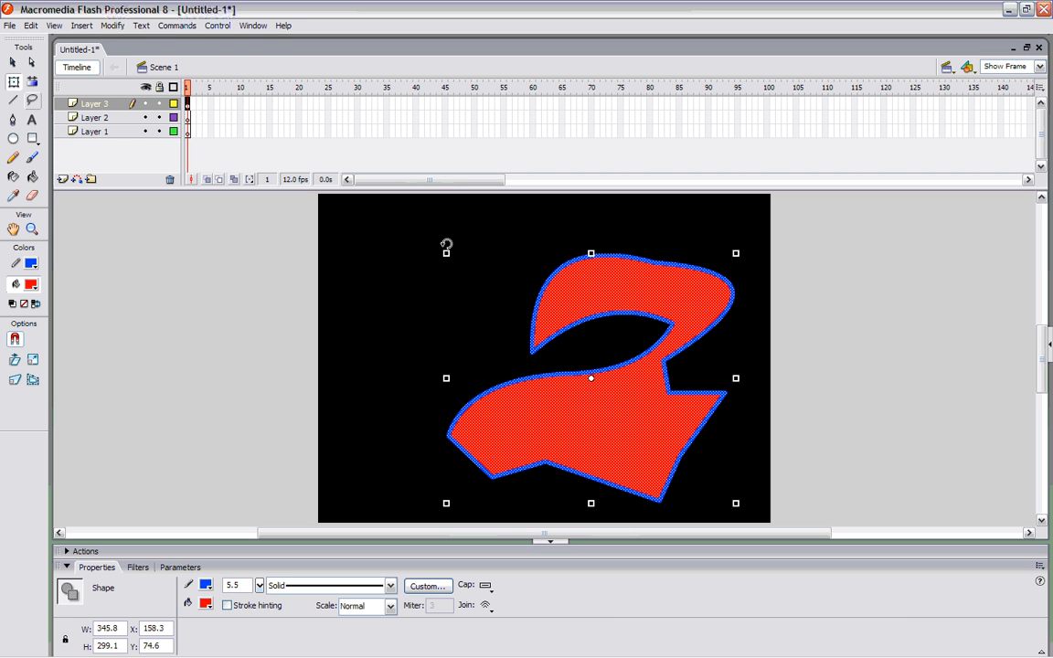
# Rotate the whole shape around its center in several turns and bring it back to its original orientation
pyautogui.moveTo(449, 240); pyautogui.dragTo(470, 366)
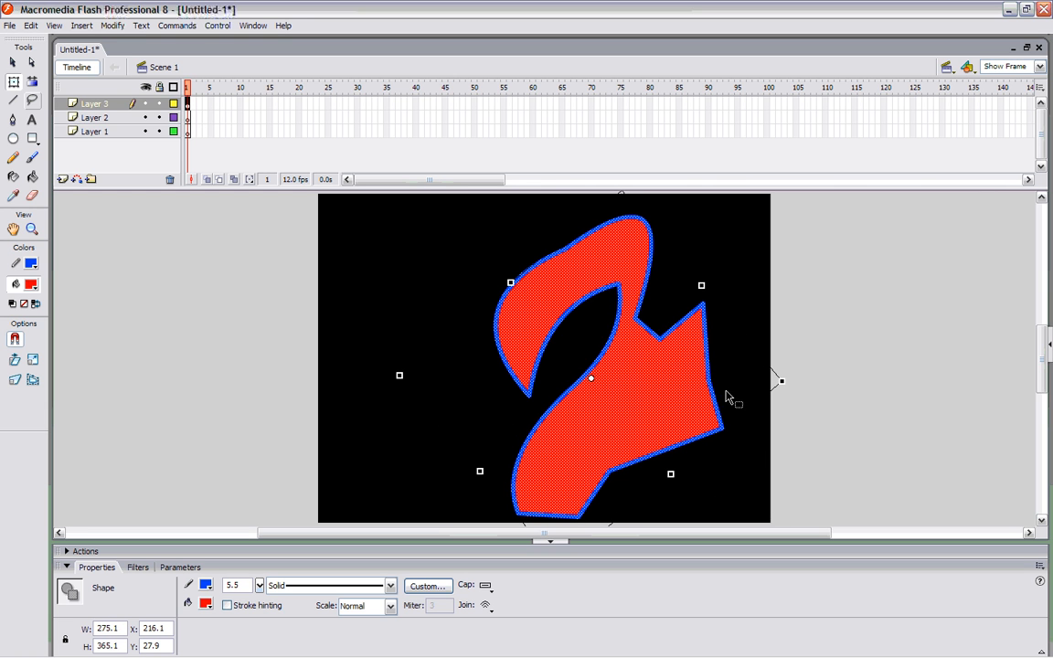
pyautogui.moveTo(395, 376); pyautogui.dragTo(622, 311)
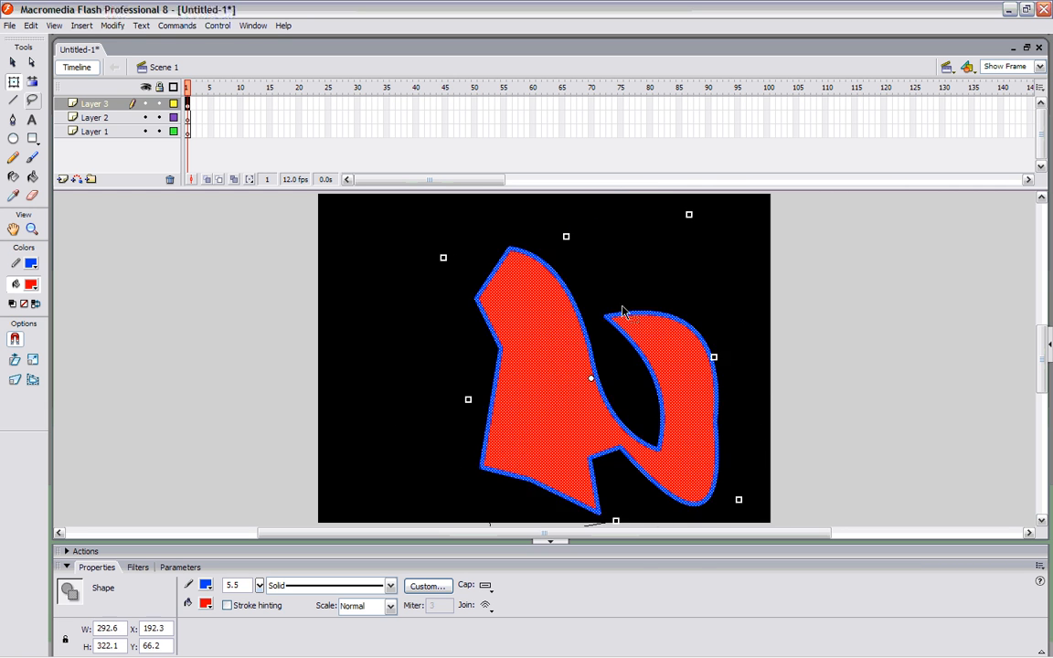
pyautogui.moveTo(700, 211); pyautogui.dragTo(445, 247)
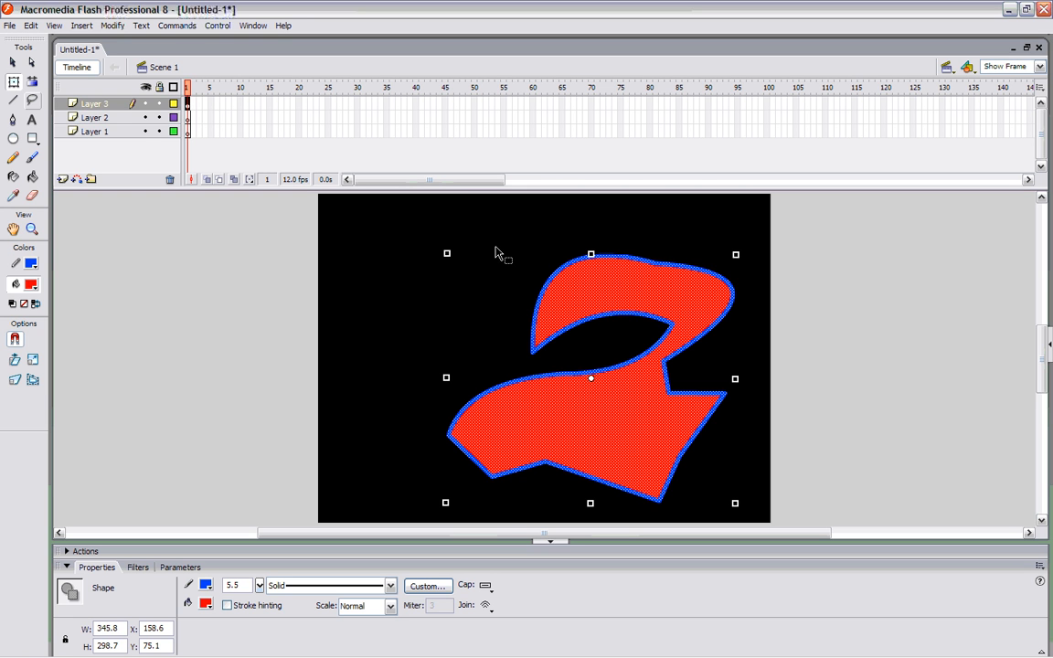
# Skew the shape's top edge to the left and its left side upward with Free Transform, leaving nothing selected
pyautogui.moveTo(500, 249)
pyautogui.mouseDown()
pyautogui.moveTo(524, 244)
pyautogui.moveTo(414, 256)
pyautogui.moveTo(536, 258)
pyautogui.moveTo(501, 252)
pyautogui.mouseUp()
pyautogui.moveTo(591, 253)
pyautogui.mouseDown()
pyautogui.moveTo(586, 240)
pyautogui.moveTo(590, 254)
pyautogui.mouseUp()
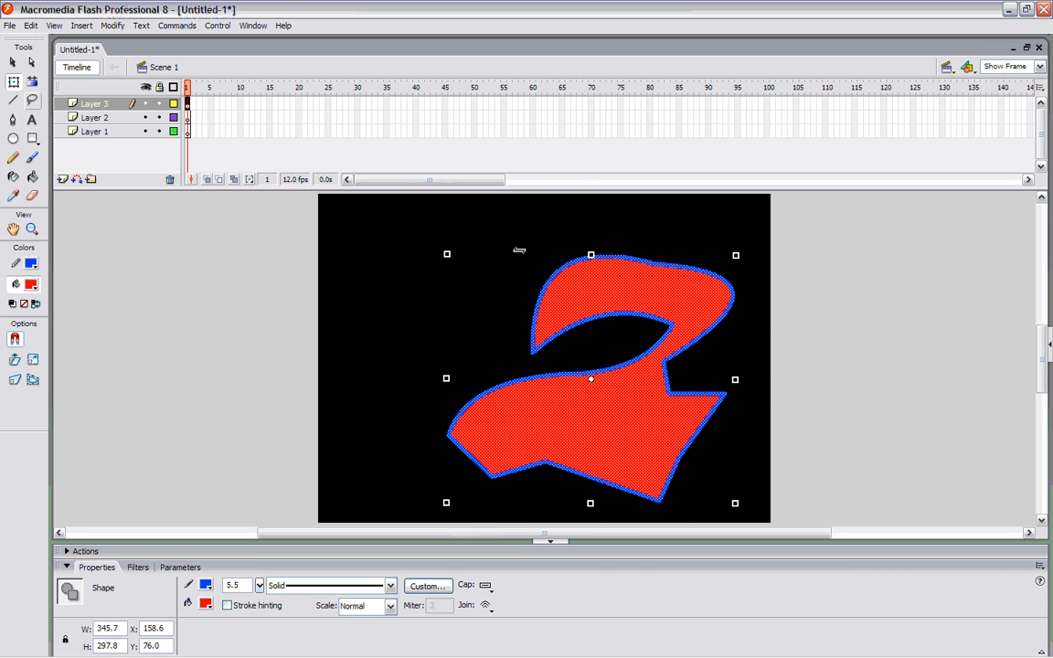
pyautogui.moveTo(519, 249); pyautogui.dragTo(439, 248)
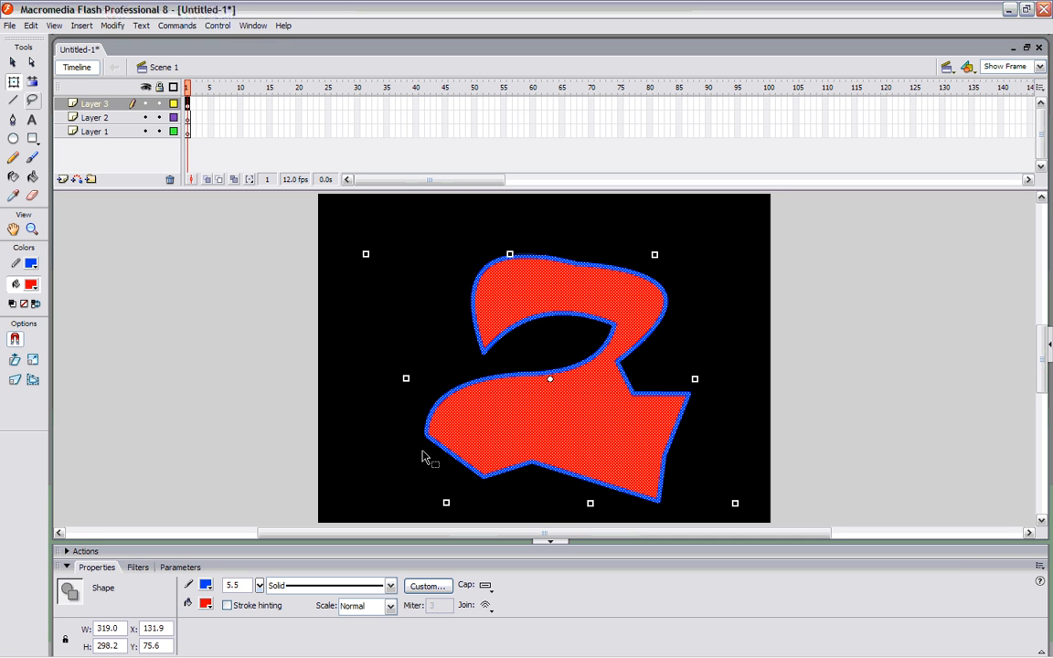
pyautogui.moveTo(426, 464); pyautogui.dragTo(458, 431)
pyautogui.click(714, 331)
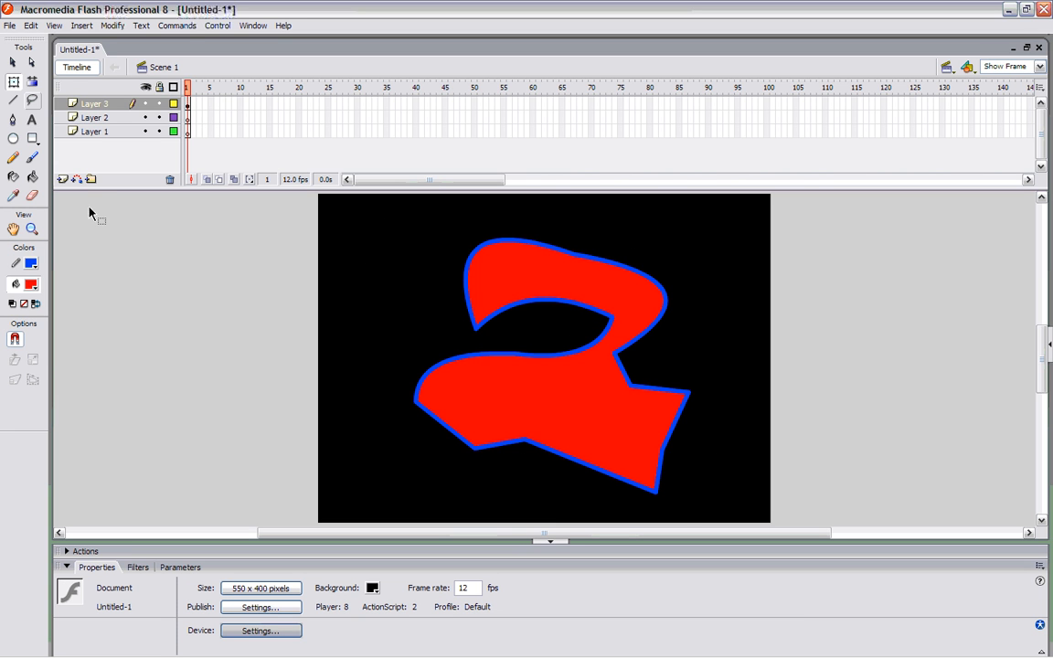
# Draw a closed five-sided polygon of about 115 by 88 pixels with the Pen tool in the stage's upper-left corner
pyautogui.click(33, 82)
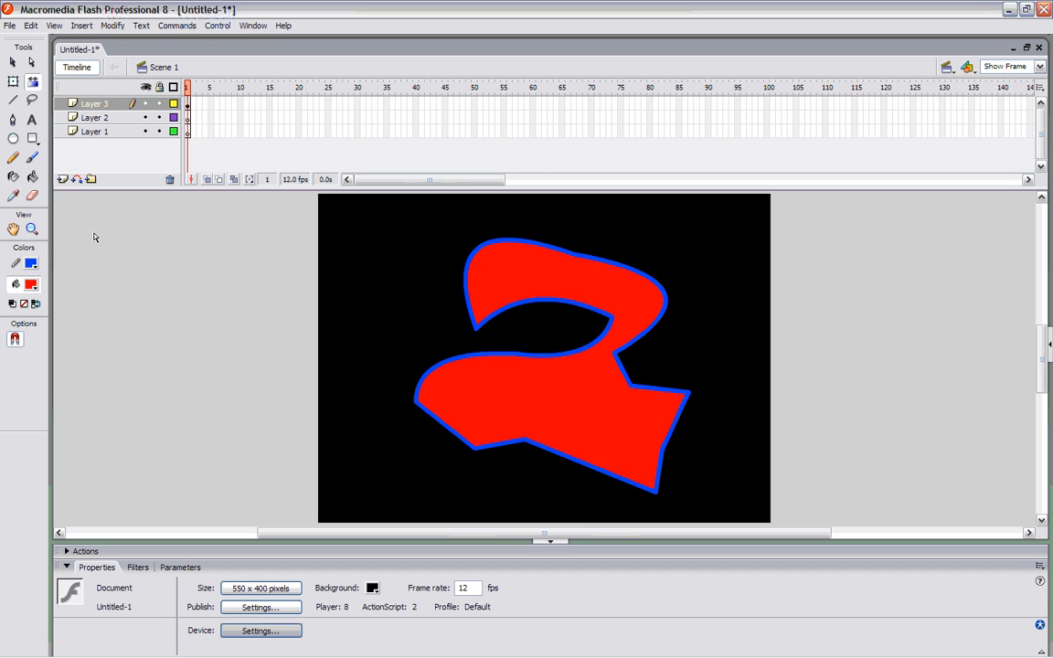
pyautogui.click(12, 121)
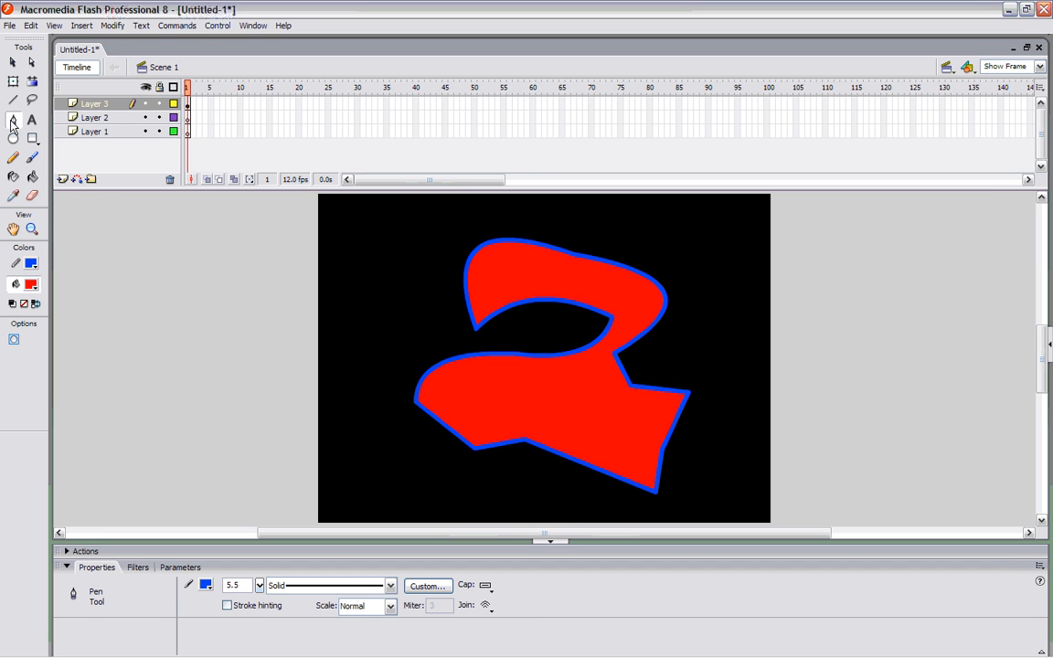
pyautogui.moveTo(363, 247); pyautogui.dragTo(357, 276)
pyautogui.click(325, 221)
pyautogui.click(341, 290)
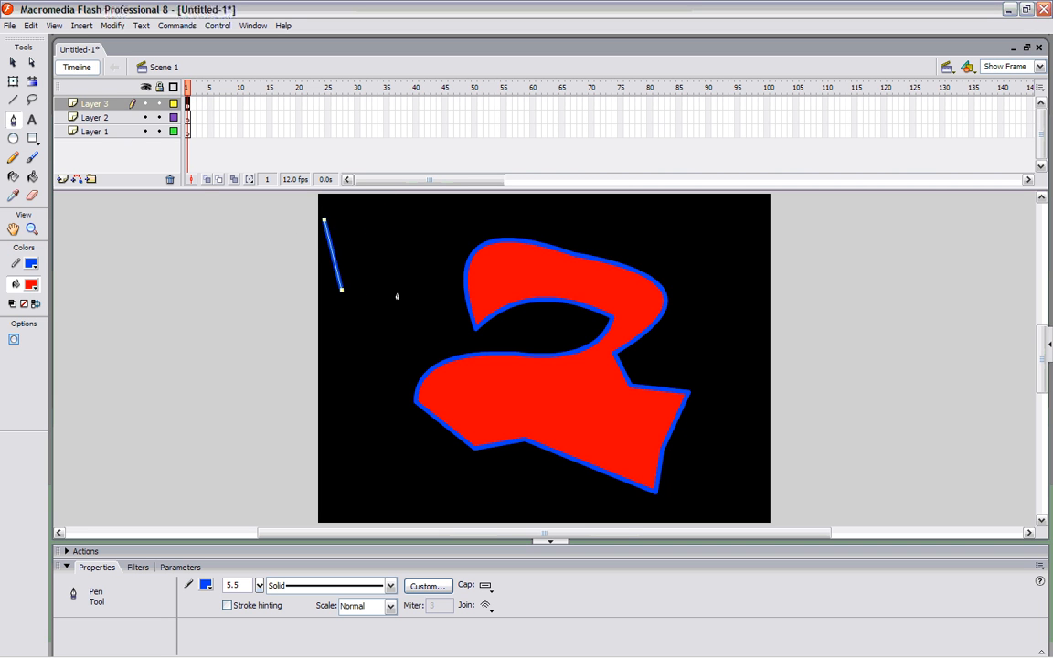
pyautogui.click(397, 292)
pyautogui.click(418, 249)
pyautogui.click(384, 229)
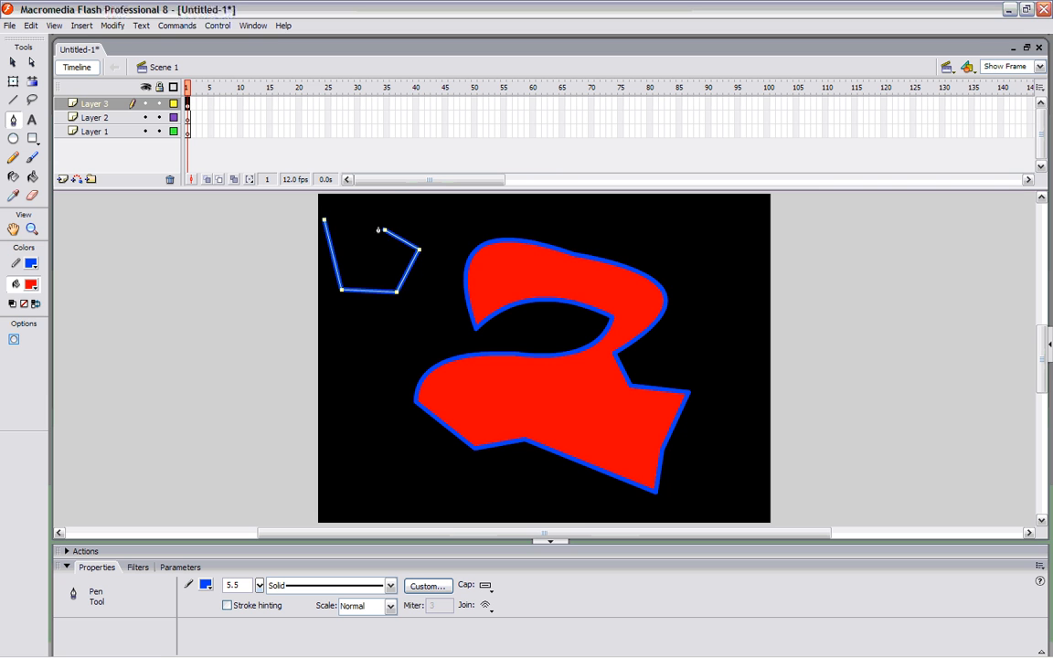
pyautogui.click(325, 221)
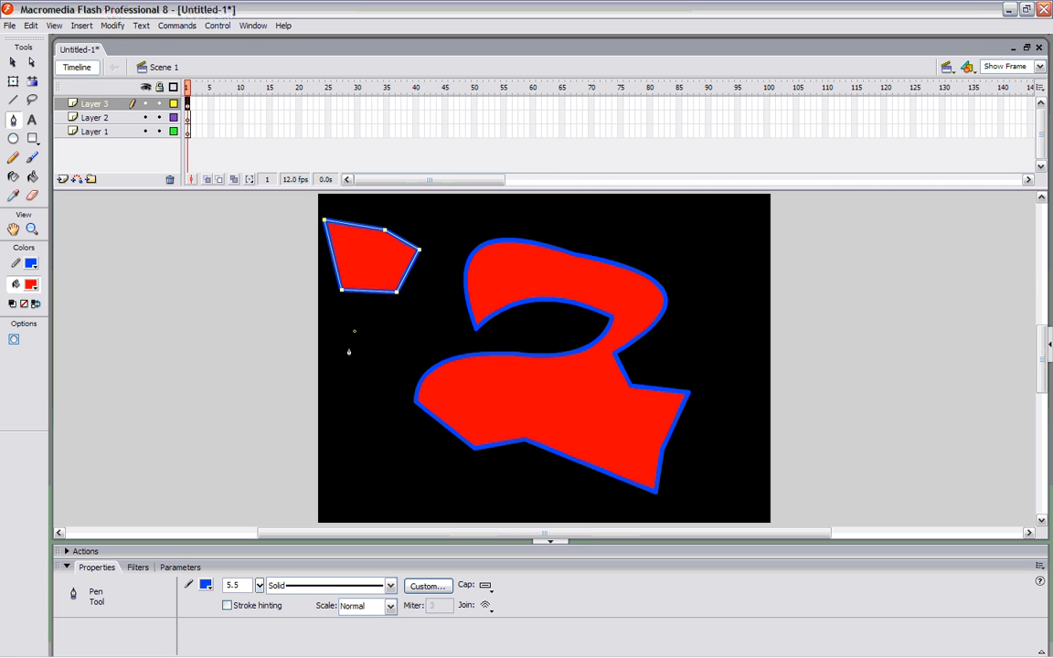
# Draw a second closed five-sided polygon, about 95 by 61 pixels, just below the first one with the Pen tool
pyautogui.click(347, 369)
pyautogui.click(397, 369)
pyautogui.click(424, 325)
pyautogui.click(381, 321)
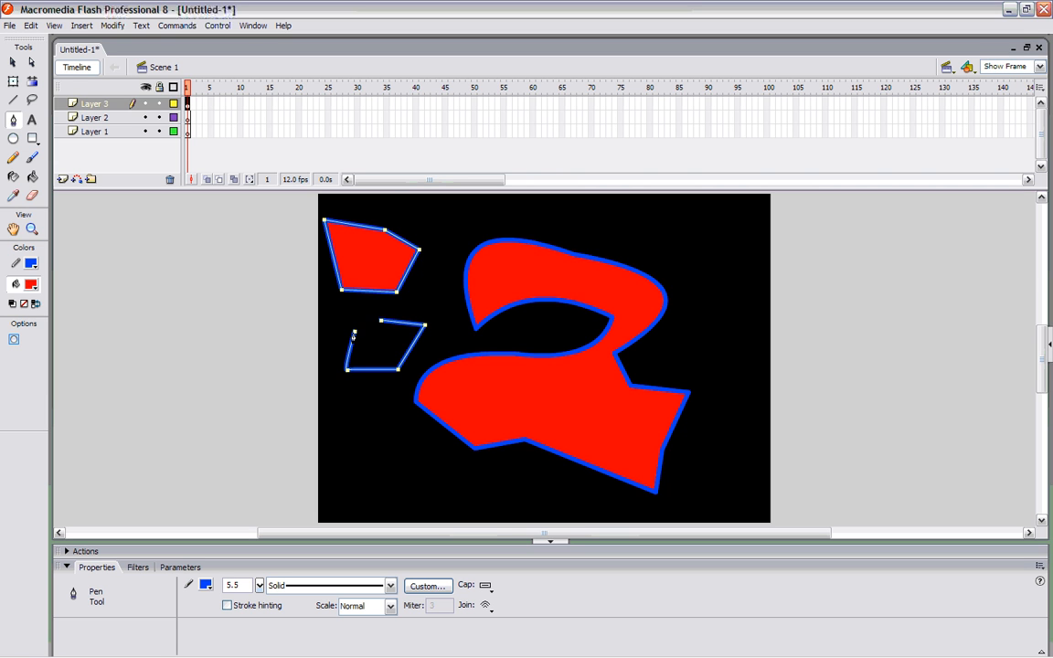
pyautogui.click(355, 332)
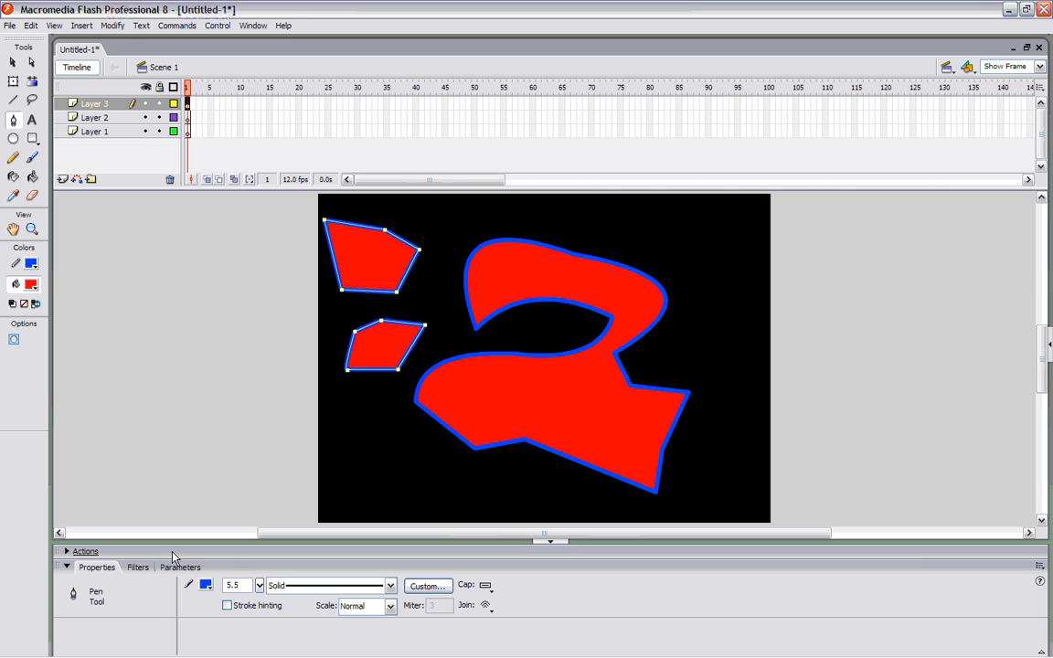
# Delete both small polygons, the lower and the upper one, including their fills and outlines
pyautogui.click(13, 62)
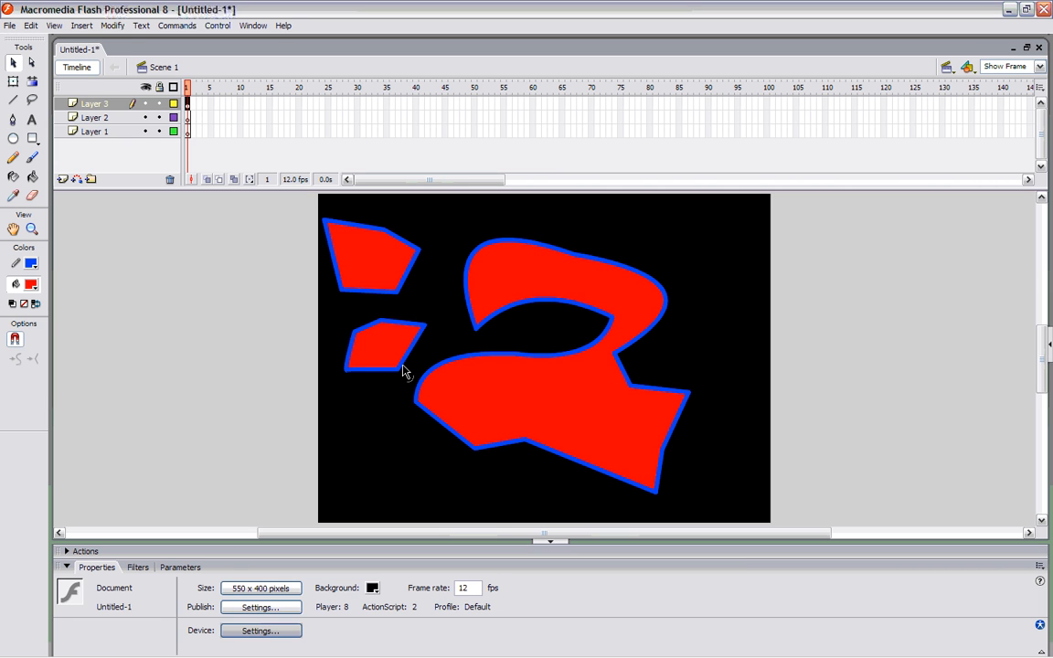
pyautogui.doubleClick(403, 368)
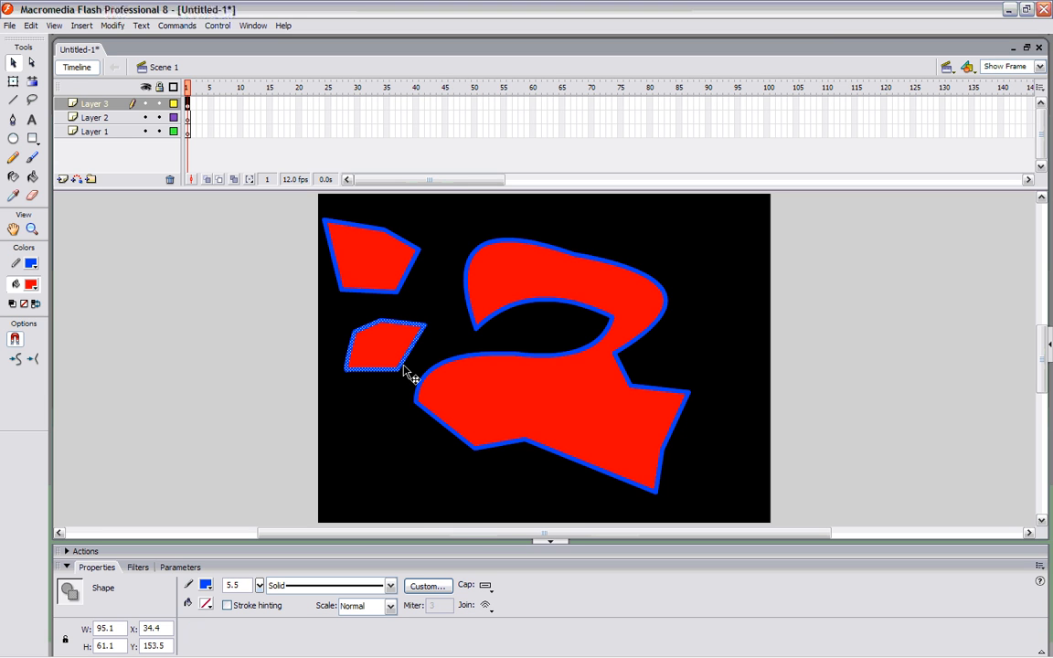
pyautogui.keyDown('shift'); pyautogui.click(382, 359); pyautogui.keyUp('shift')
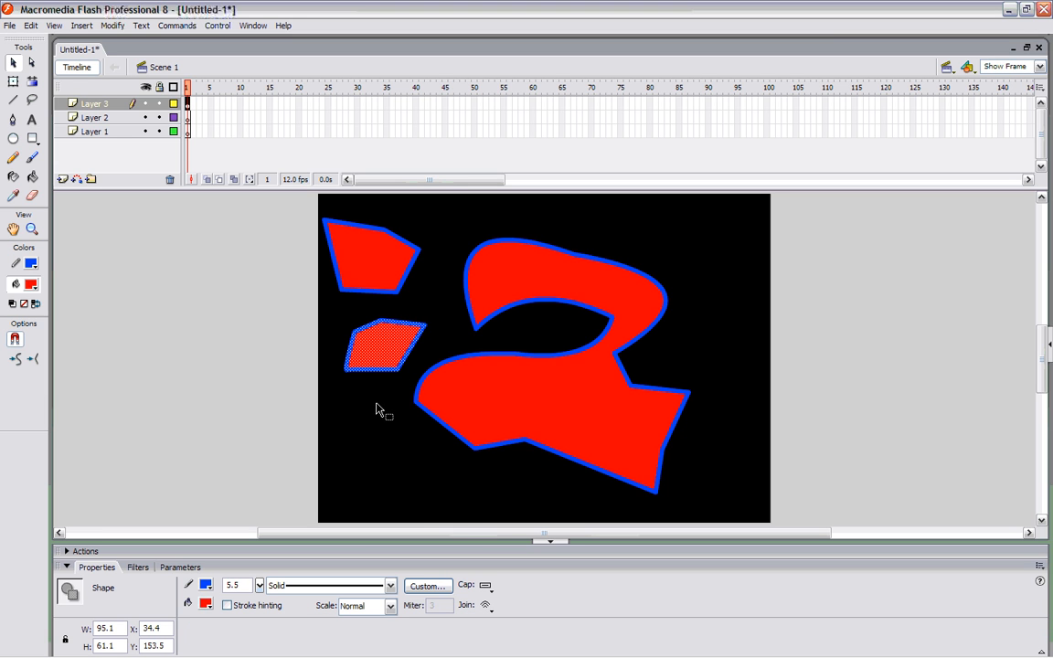
pyautogui.press('Delete')
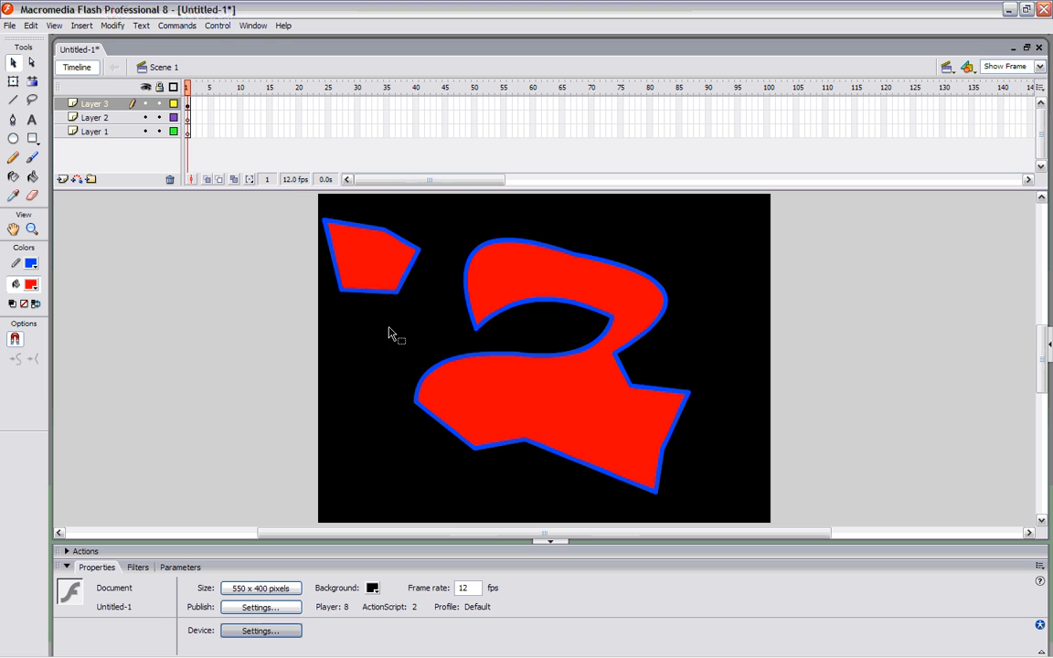
pyautogui.moveTo(439, 317)
pyautogui.mouseDown()
pyautogui.moveTo(285, 230)
pyautogui.moveTo(280, 209)
pyautogui.mouseUp()
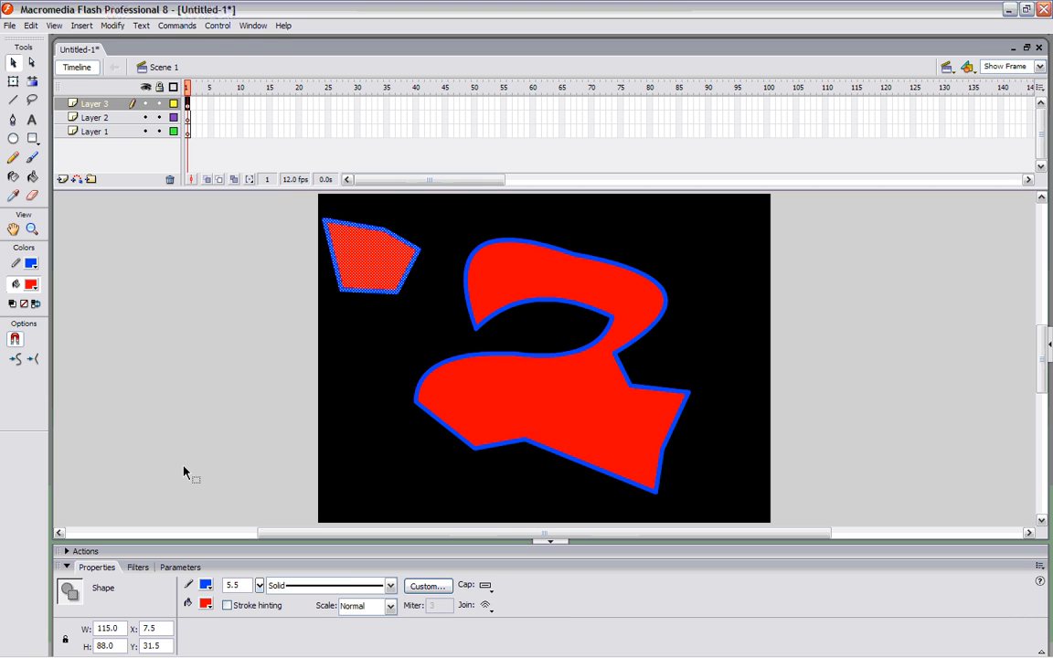
pyautogui.press('Delete')
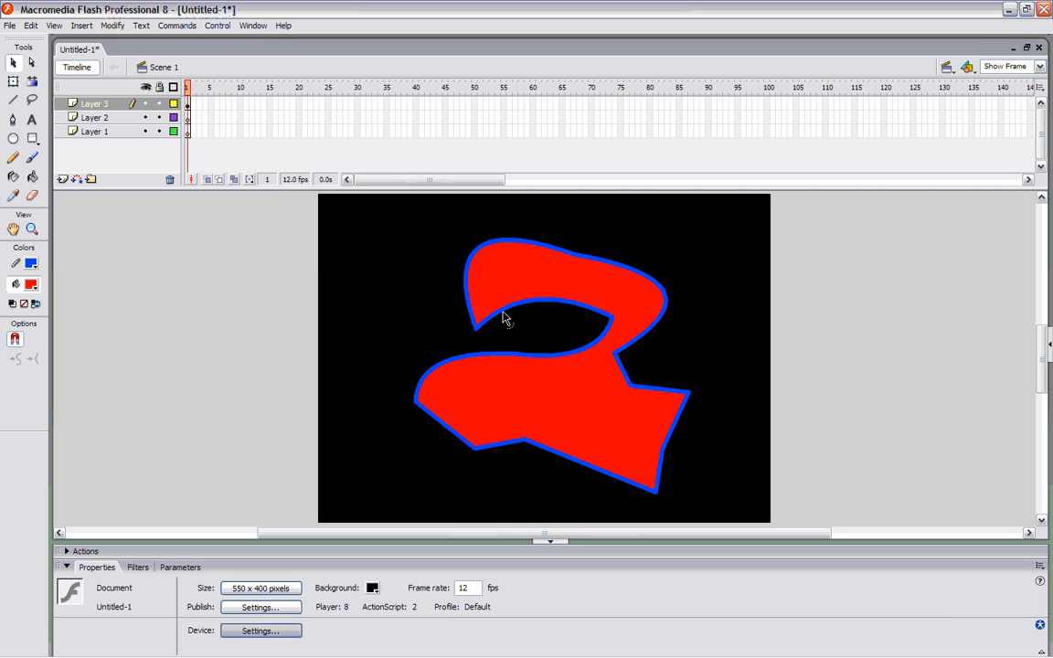
# With the Subselection tool, adjust both curve handles of the irregular shape's top anchor point to form a dip between two rounded lobes
pyautogui.click(32, 63)
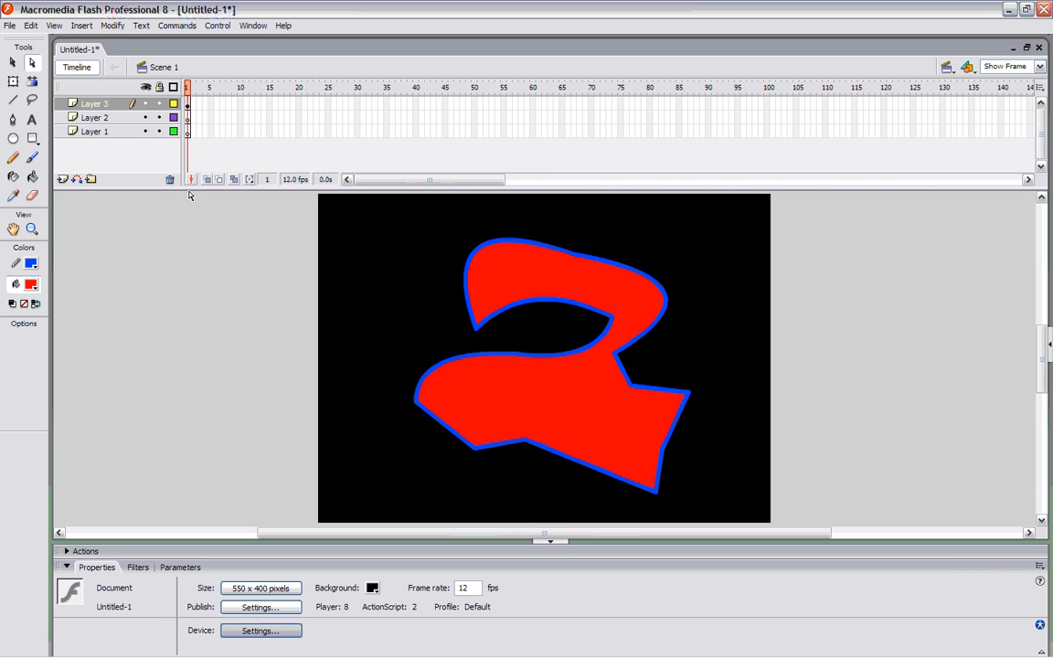
pyautogui.click(511, 243)
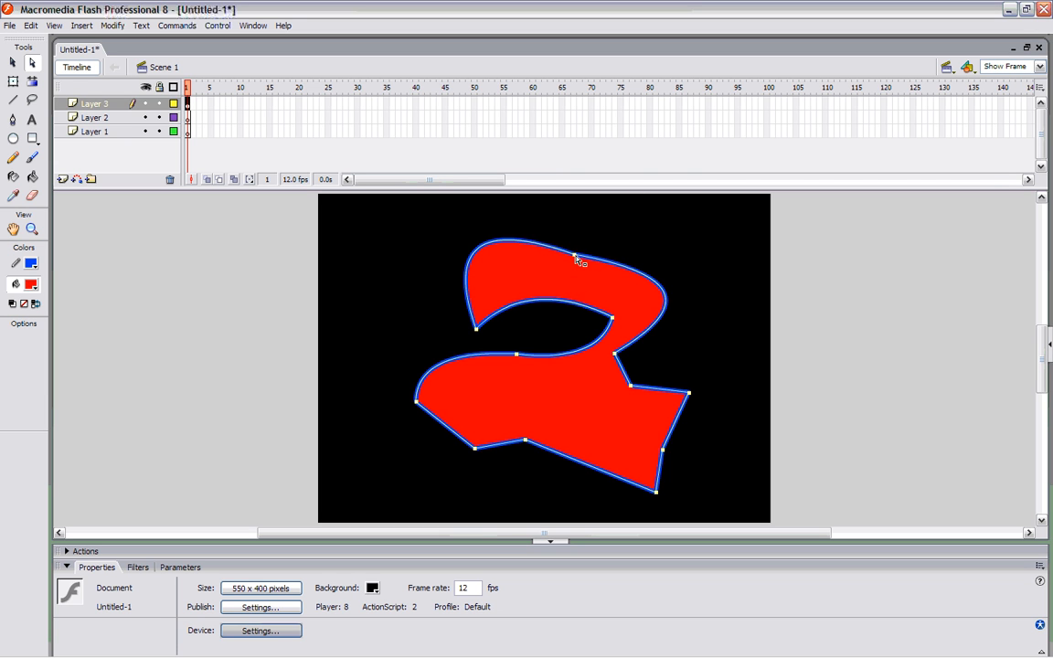
pyautogui.click(575, 257)
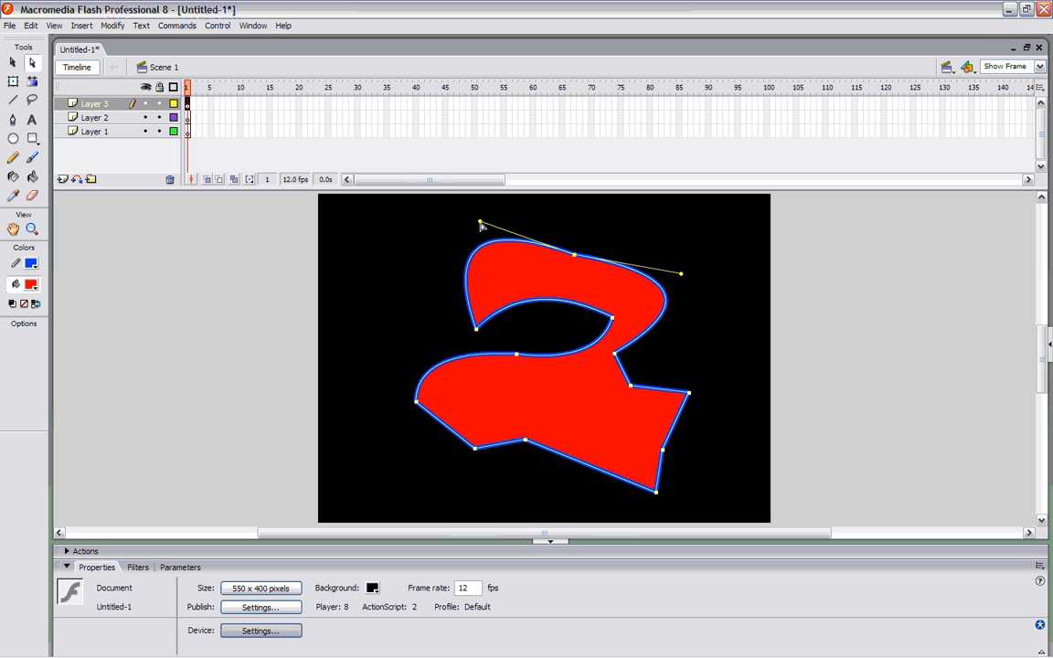
pyautogui.moveTo(482, 226); pyautogui.dragTo(510, 218)
pyautogui.moveTo(681, 273); pyautogui.dragTo(686, 231)
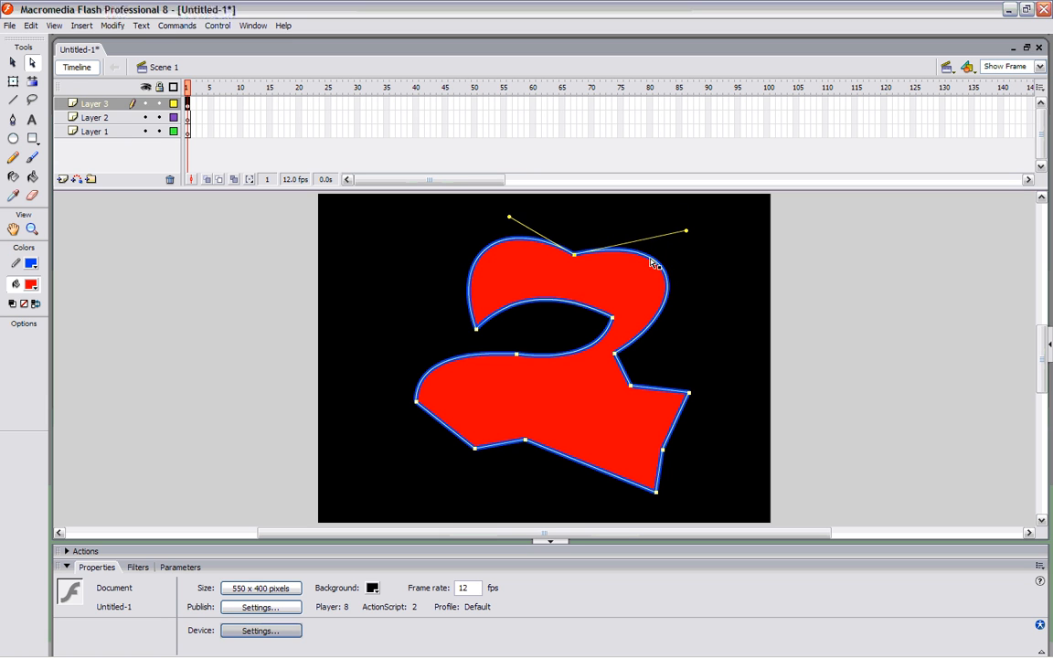
# Extend the curve handle at the base of the shape's right lobe and move the corner point beneath it slightly down and left
pyautogui.click(615, 354)
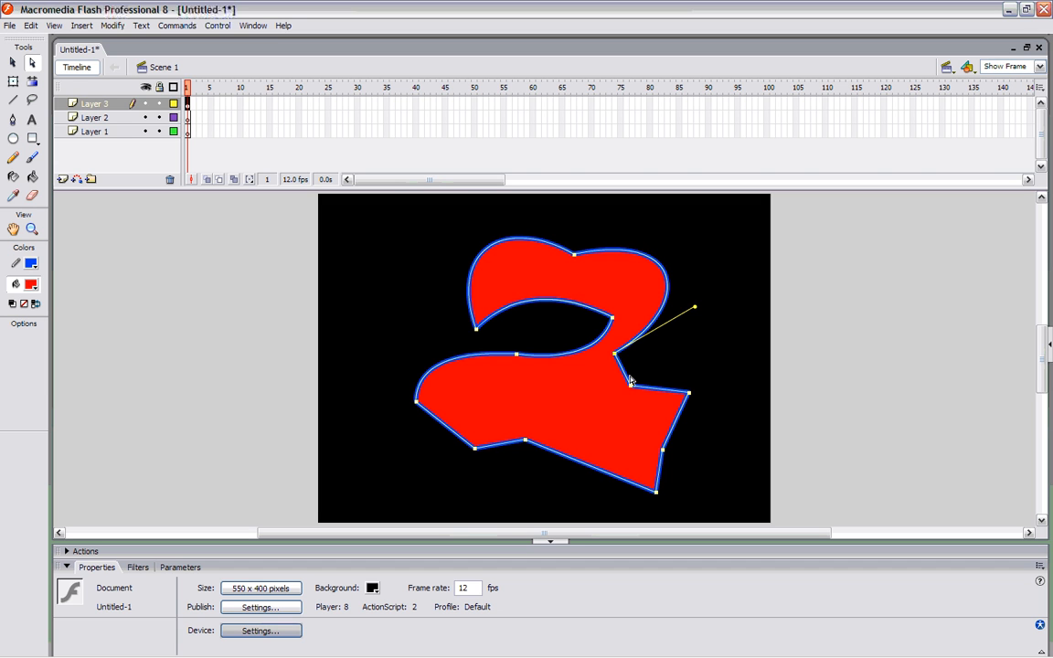
pyautogui.moveTo(695, 308)
pyautogui.mouseDown()
pyautogui.moveTo(696, 340)
pyautogui.moveTo(695, 244)
pyautogui.moveTo(700, 301)
pyautogui.mouseUp()
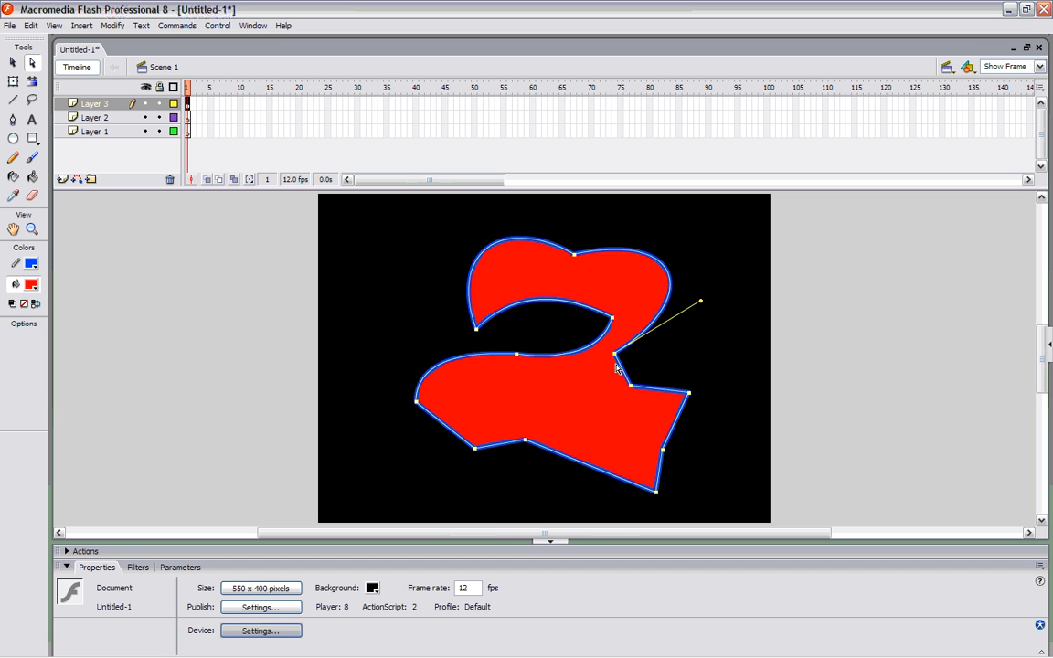
pyautogui.click(614, 363)
pyautogui.click(630, 386)
pyautogui.click(574, 254)
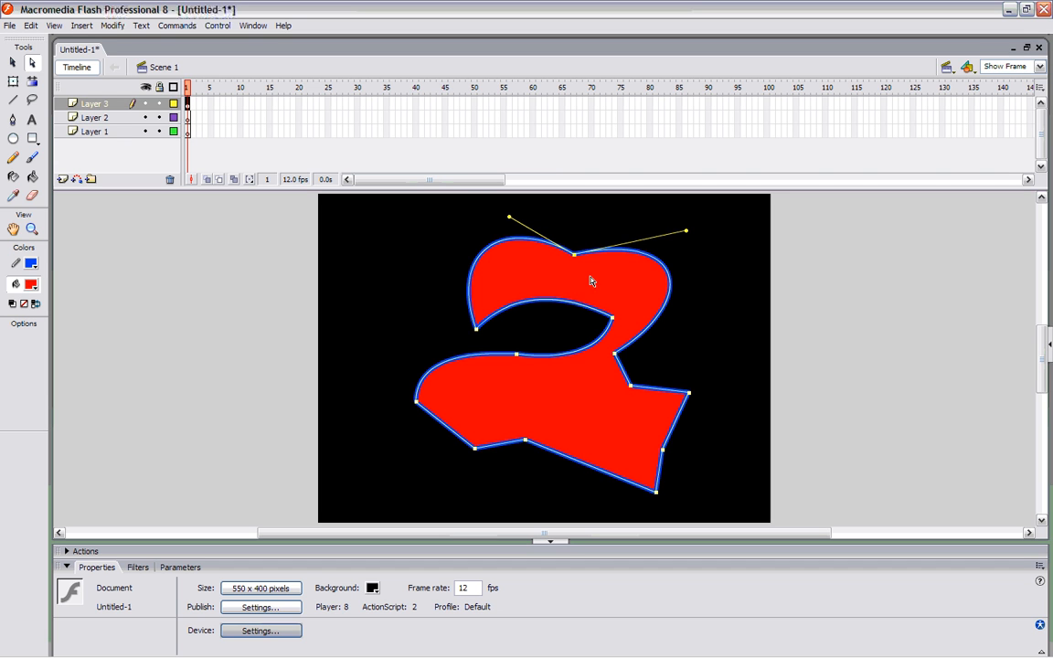
pyautogui.click(631, 387)
pyautogui.moveTo(633, 389)
pyautogui.mouseDown()
pyautogui.moveTo(630, 411)
pyautogui.moveTo(606, 383)
pyautogui.moveTo(618, 400)
pyautogui.moveTo(630, 373)
pyautogui.moveTo(633, 396)
pyautogui.moveTo(623, 395)
pyautogui.mouseUp()
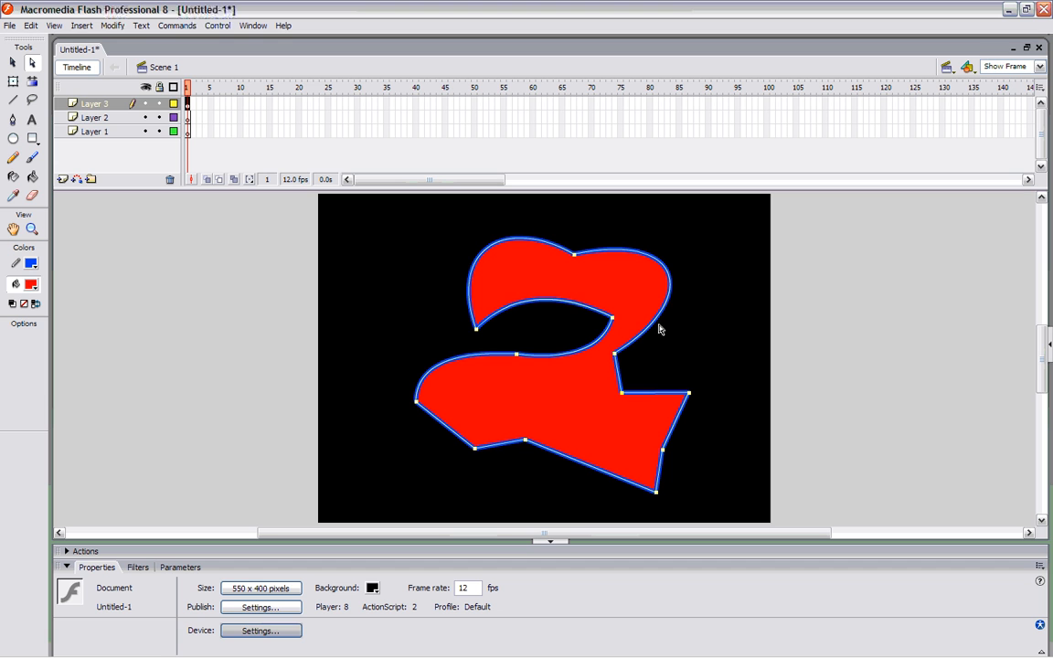
# Raise the left lobe with the top anchor's left handle and round the right lobe by lowering its base anchor's handle
pyautogui.click(615, 353)
pyautogui.moveTo(702, 300)
pyautogui.mouseDown()
pyautogui.moveTo(705, 349)
pyautogui.moveTo(712, 315)
pyautogui.moveTo(665, 340)
pyautogui.moveTo(703, 310)
pyautogui.mouseUp()
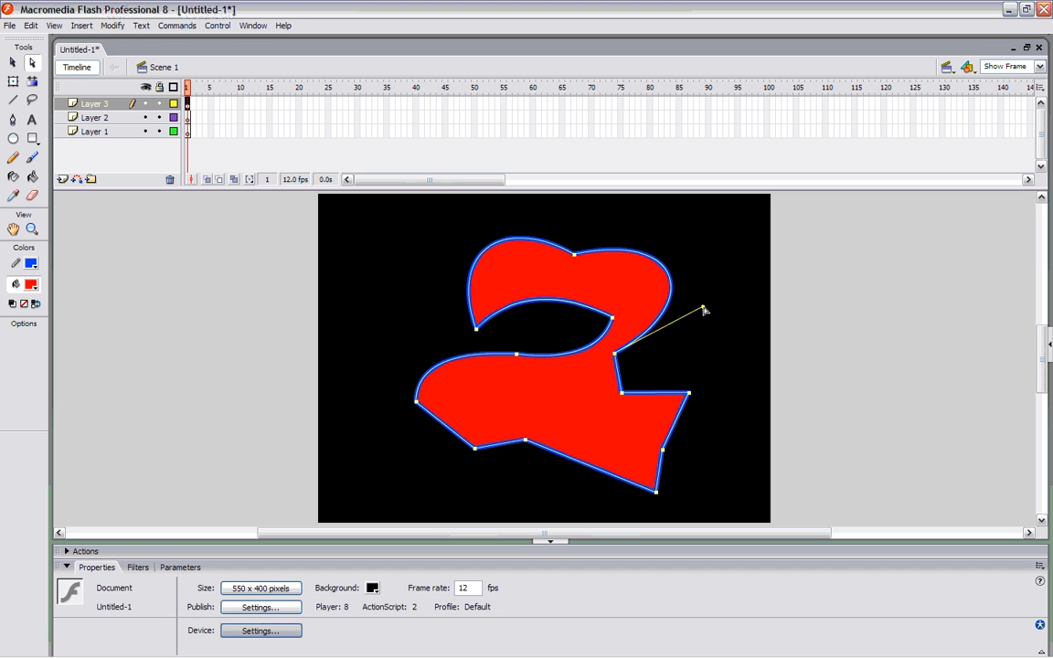
pyautogui.click(575, 256)
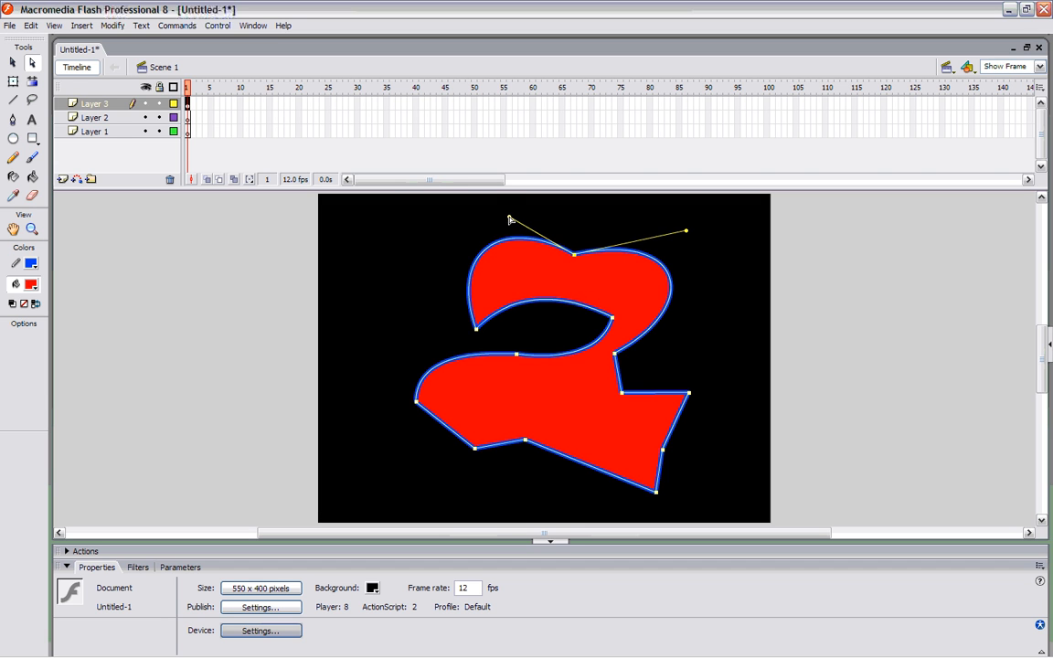
pyautogui.moveTo(509, 219); pyautogui.dragTo(499, 201)
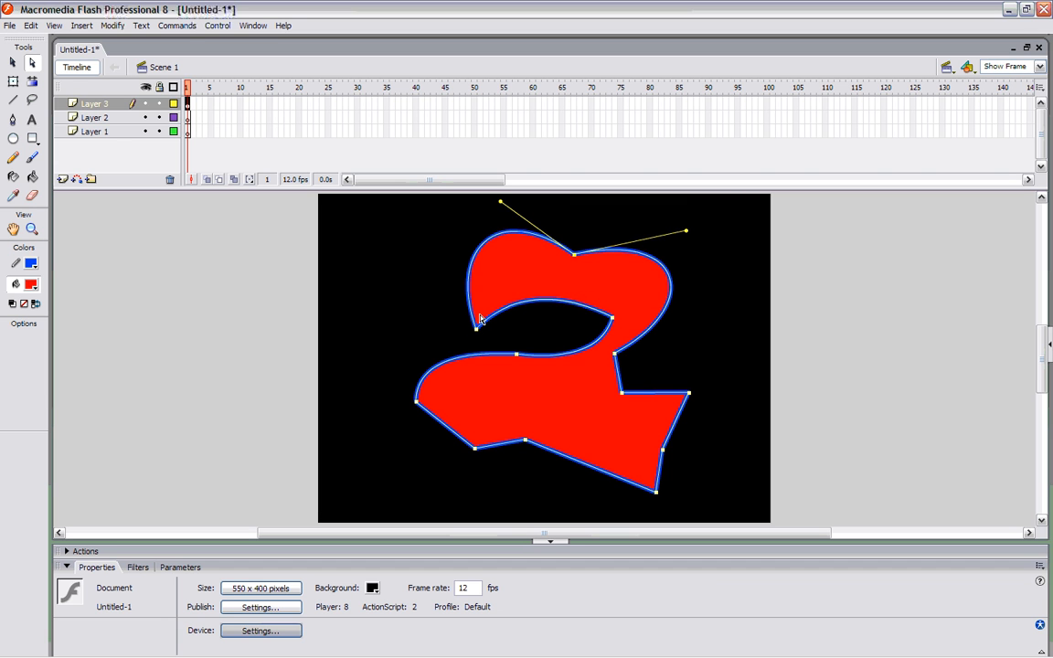
pyautogui.click(613, 356)
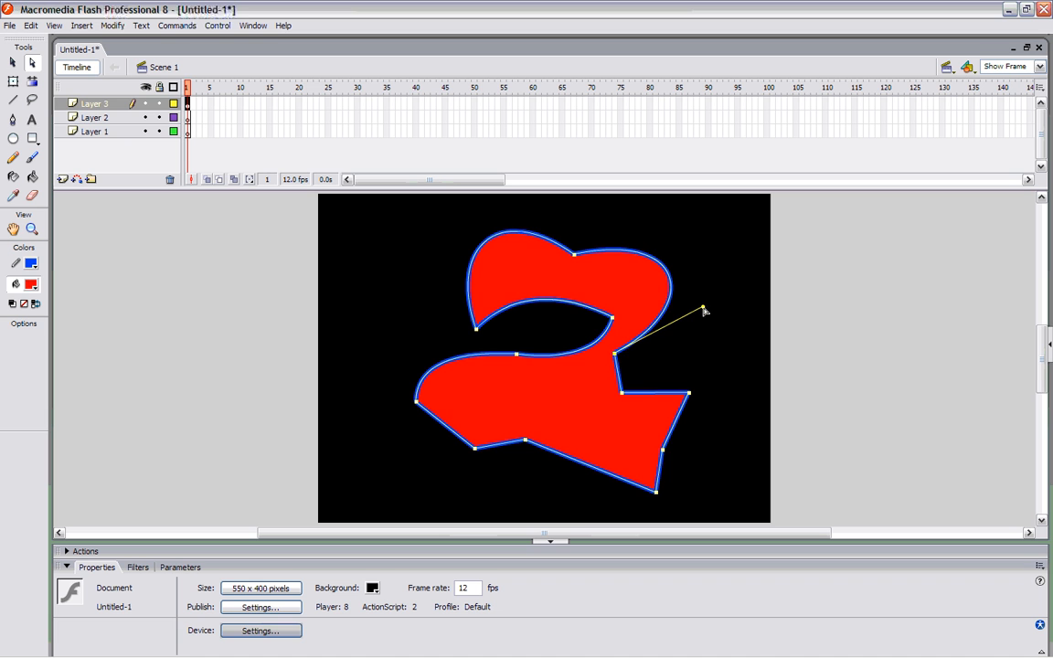
pyautogui.moveTo(705, 312)
pyautogui.mouseDown()
pyautogui.moveTo(707, 369)
pyautogui.moveTo(702, 326)
pyautogui.mouseUp()
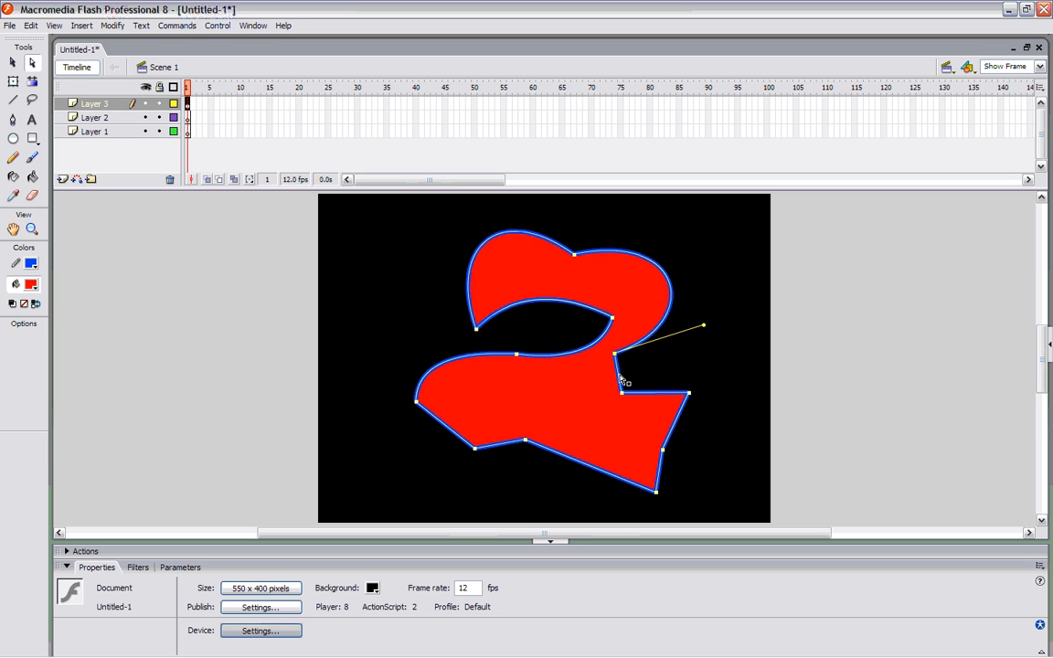
# Nudge the whole shape slightly up and left, and bend the short edge below the right lobe outward with the Selection tool
pyautogui.moveTo(620, 372)
pyautogui.mouseDown()
pyautogui.moveTo(712, 371)
pyautogui.moveTo(616, 371)
pyautogui.mouseUp()
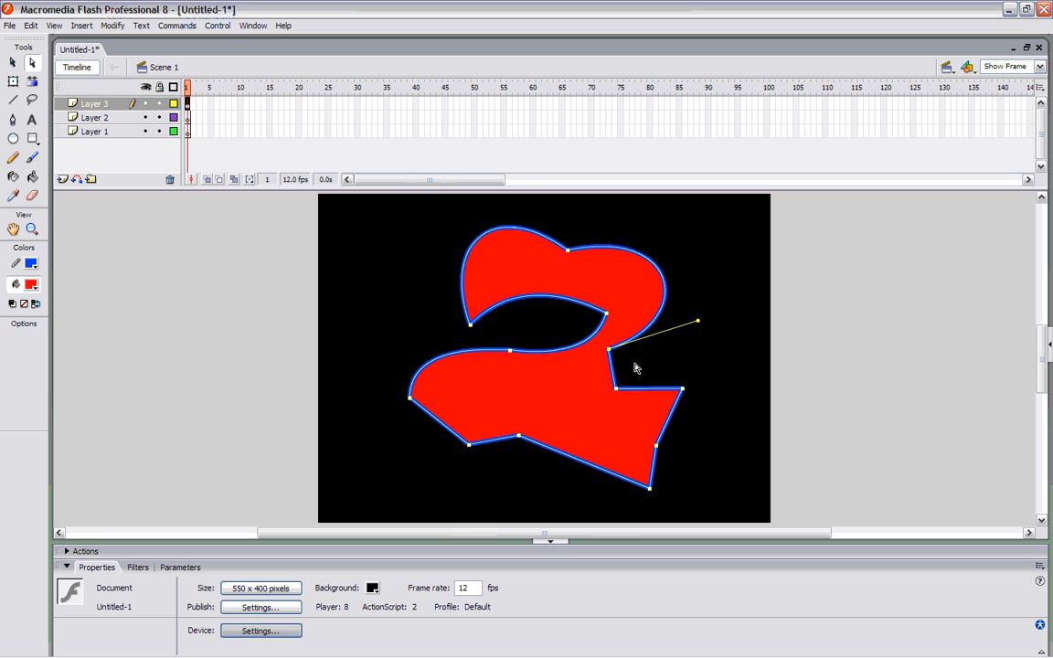
pyautogui.click(635, 367)
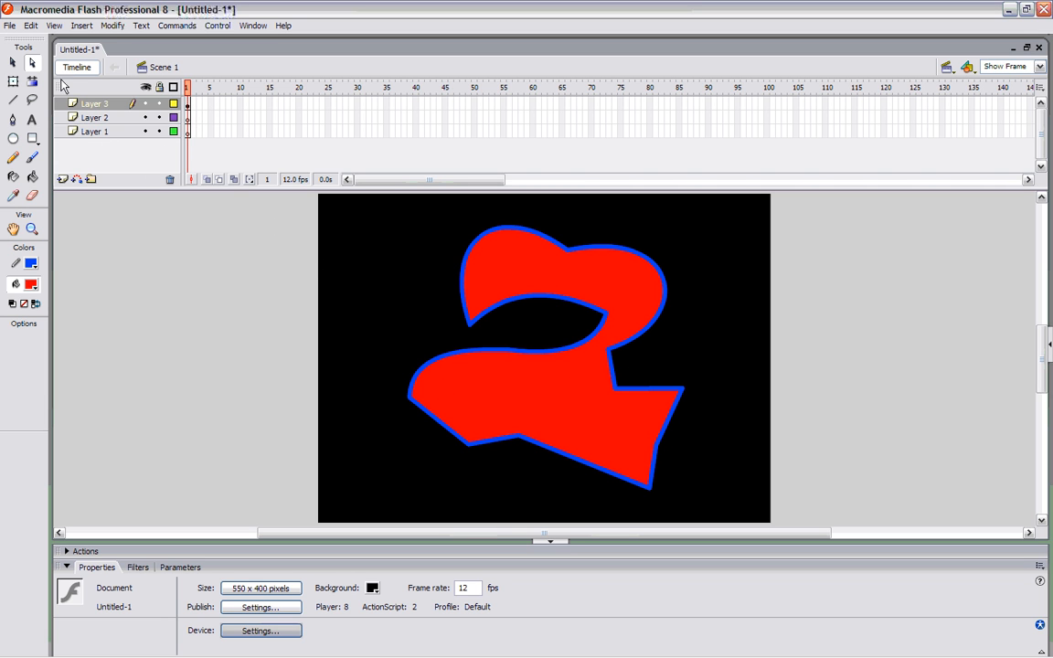
pyautogui.click(11, 62)
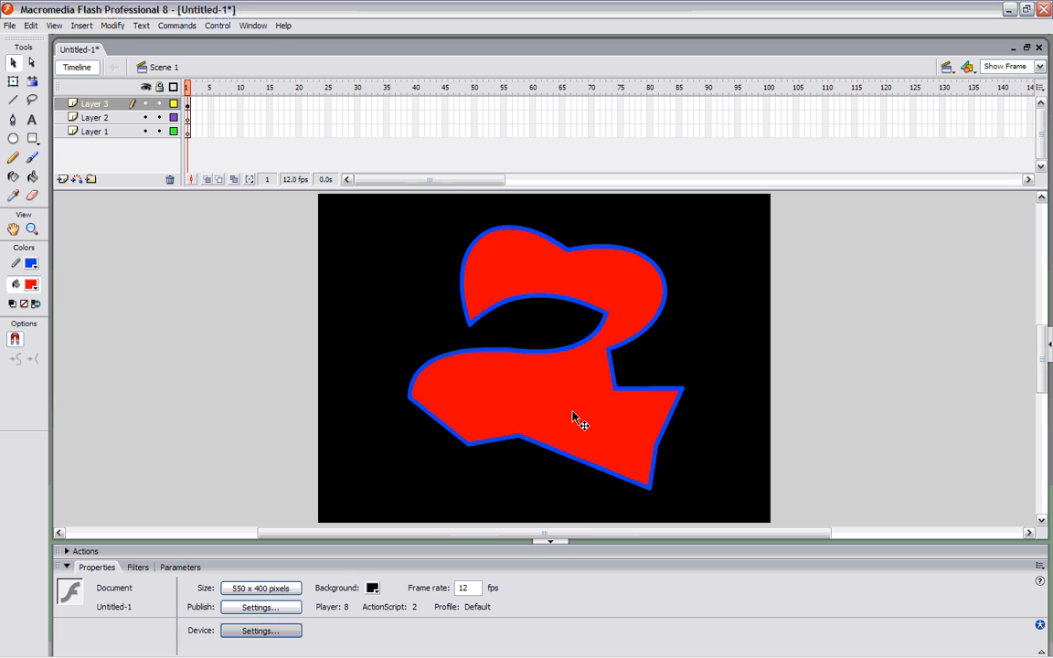
pyautogui.moveTo(610, 374)
pyautogui.mouseDown()
pyautogui.moveTo(588, 380)
pyautogui.moveTo(634, 375)
pyautogui.moveTo(622, 366)
pyautogui.mouseUp()
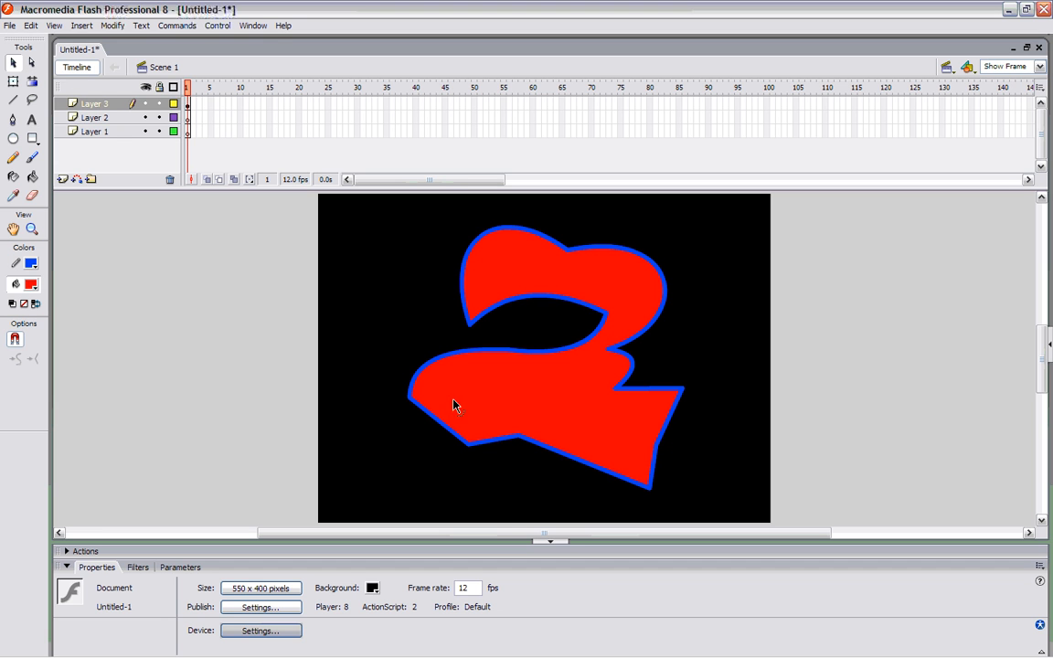
# With the Subselection tool, reshape the short edge below the right lobe into an S-curve by adjusting its end anchors' handles
pyautogui.click(32, 63)
pyautogui.click(650, 390)
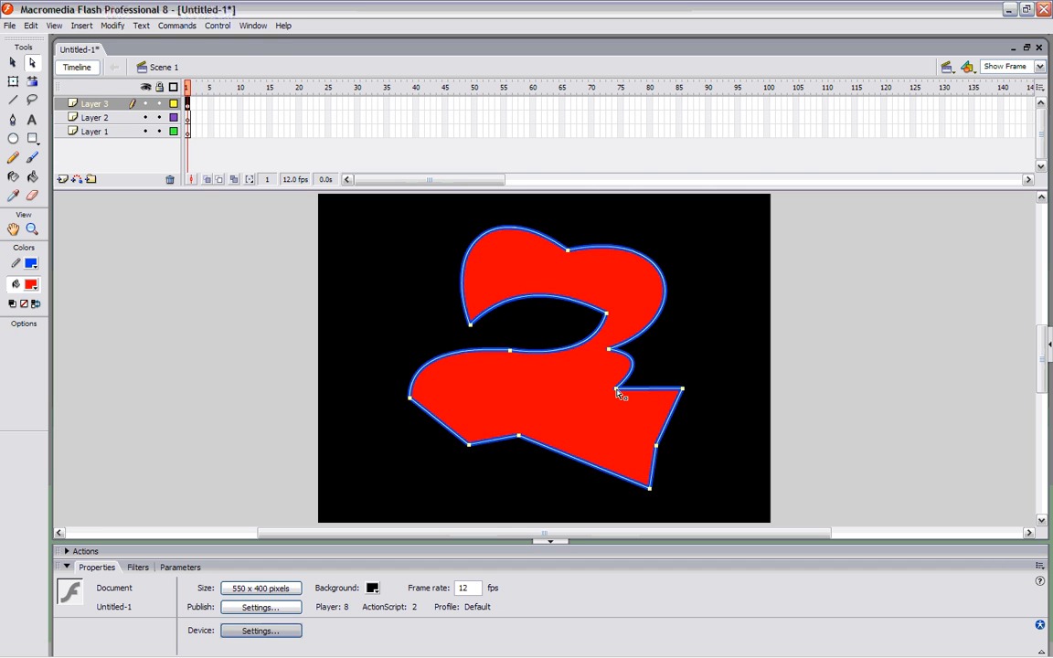
pyautogui.moveTo(642, 370); pyautogui.dragTo(605, 393)
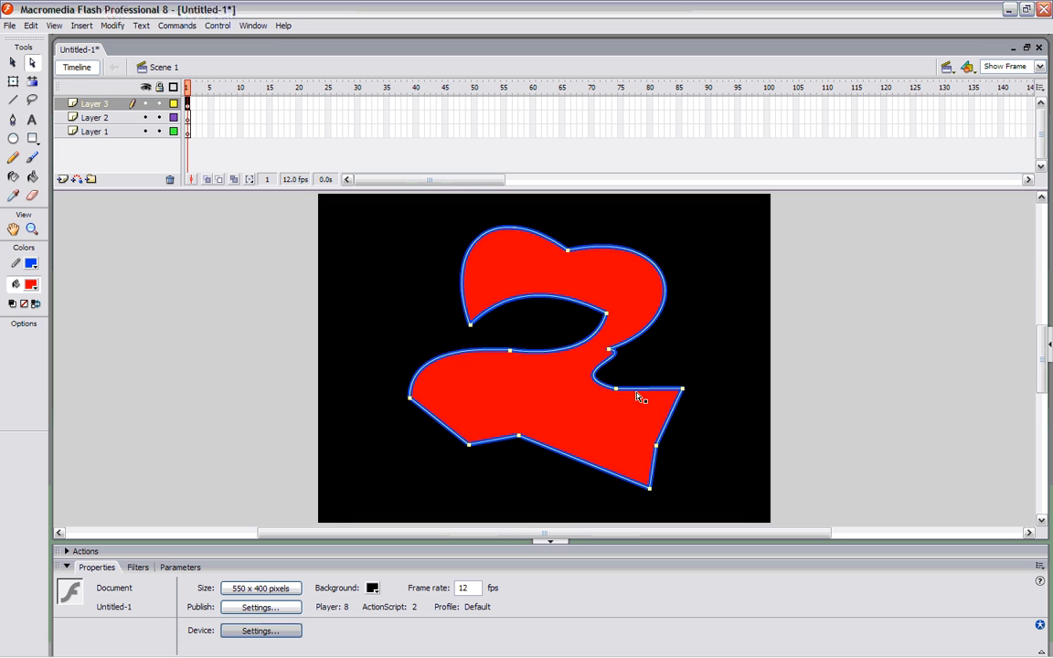
pyautogui.click(610, 351)
pyautogui.moveTo(610, 352); pyautogui.dragTo(654, 364)
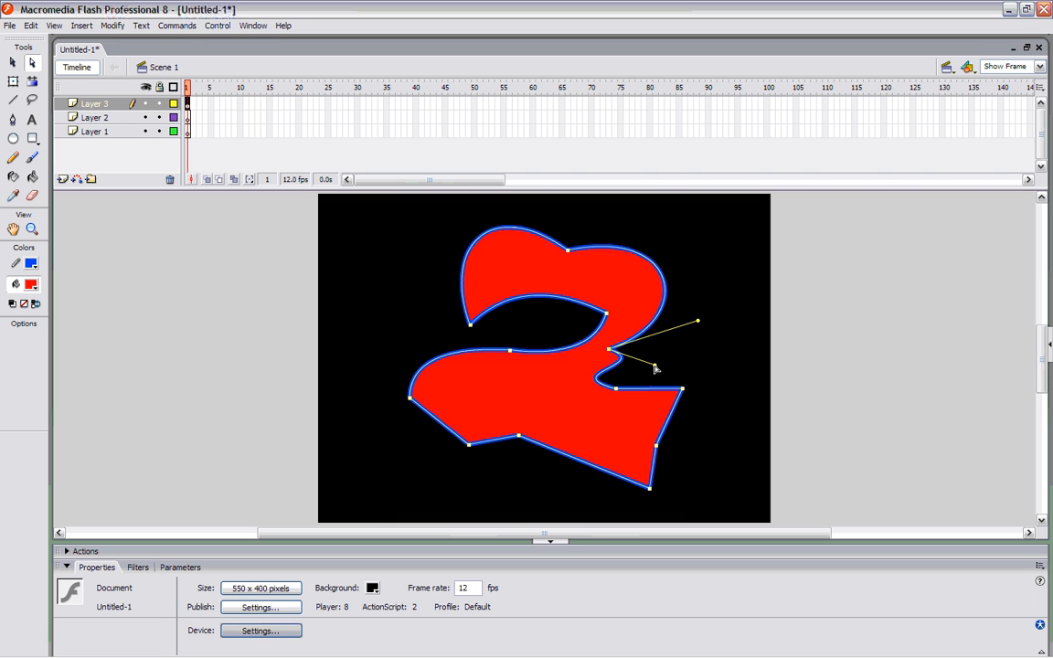
pyautogui.moveTo(654, 366); pyautogui.dragTo(652, 372)
# Swing the right lobe's base handle across to the left and pull the top anchor's right handle out horizontally to narrow the lobe
pyautogui.moveTo(698, 321); pyautogui.dragTo(568, 351)
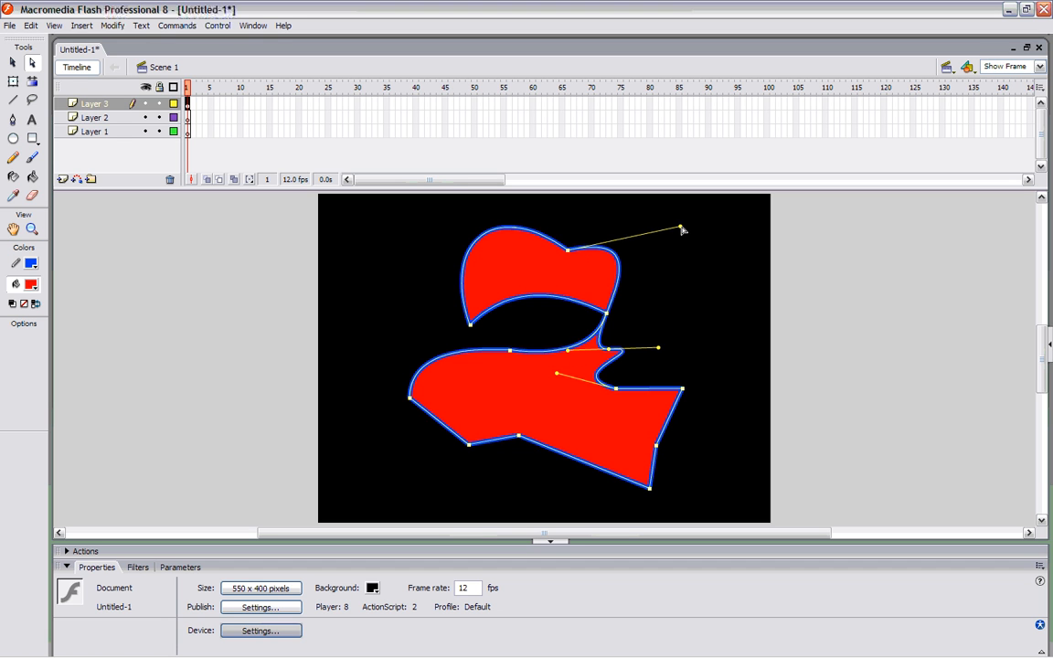
pyautogui.moveTo(680, 226); pyautogui.dragTo(728, 252)
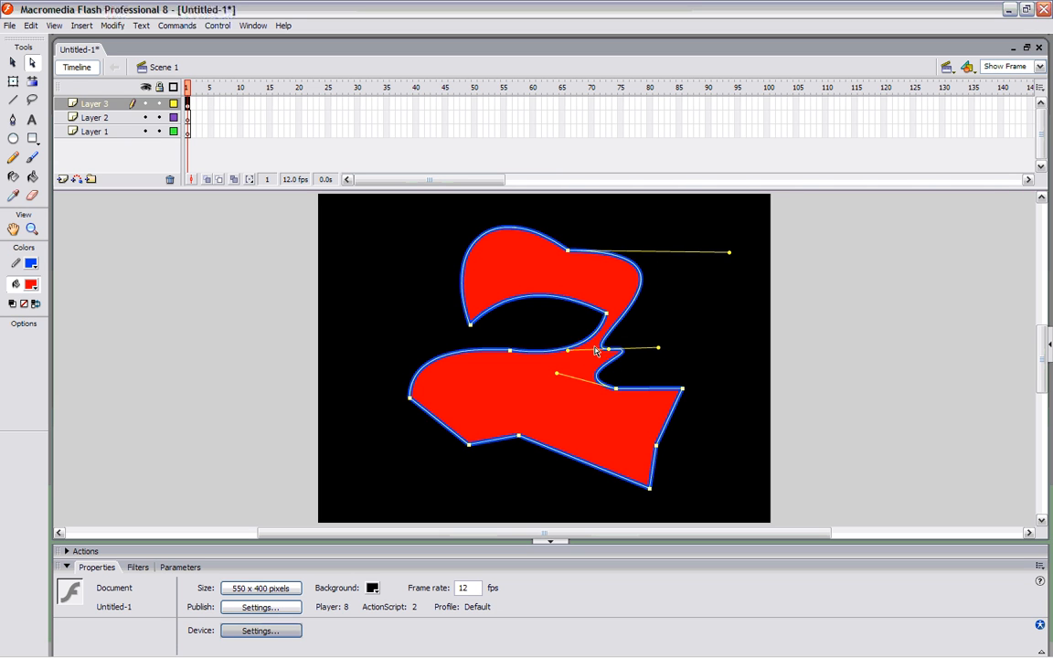
pyautogui.click(617, 390)
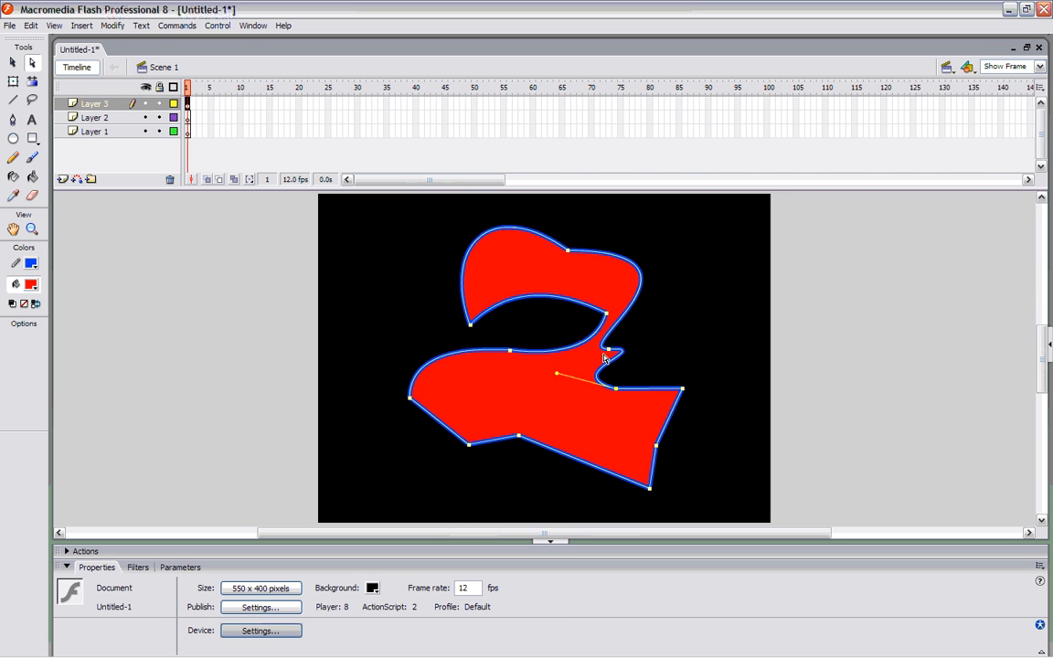
pyautogui.click(609, 350)
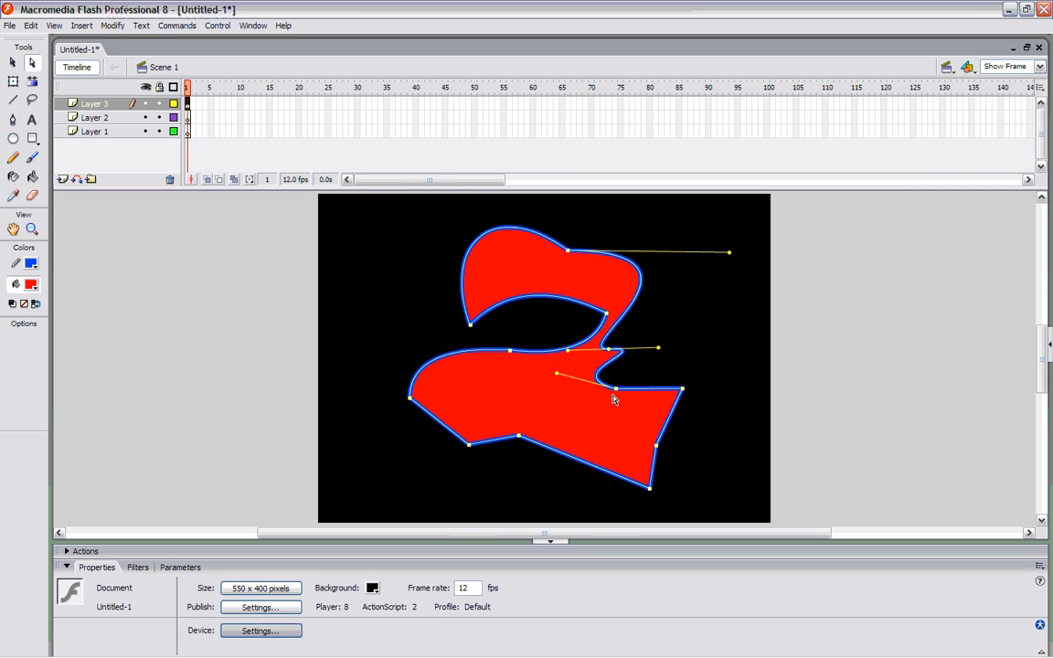
# Rotate the handles of the anchor midway along the lower body's upper edge steeply to form an S-shaped neck
pyautogui.click(510, 352)
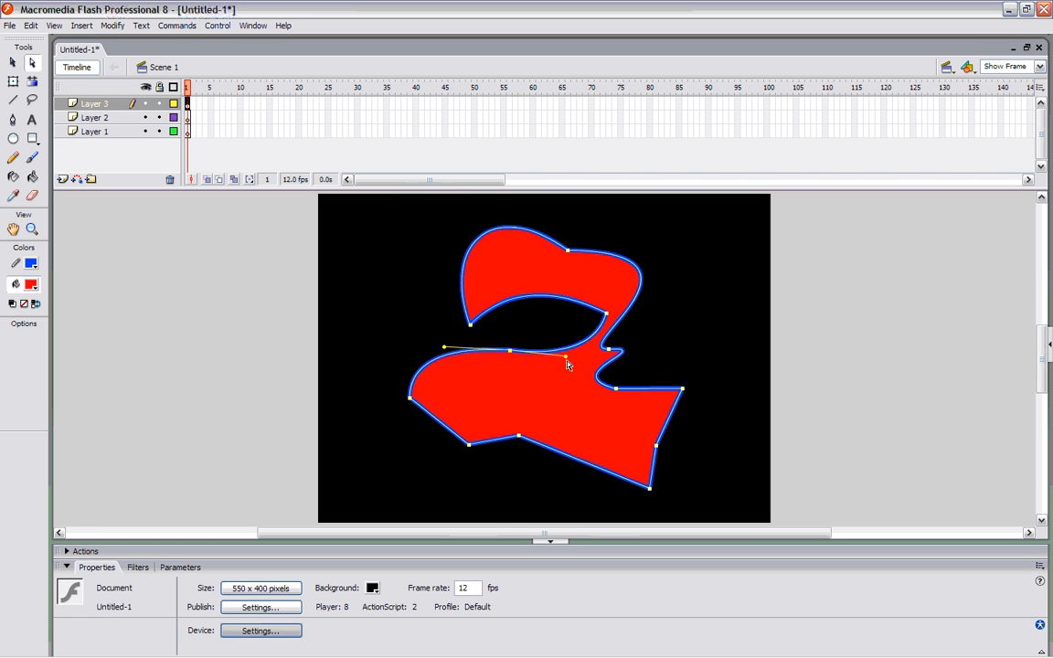
pyautogui.moveTo(567, 359); pyautogui.dragTo(496, 316)
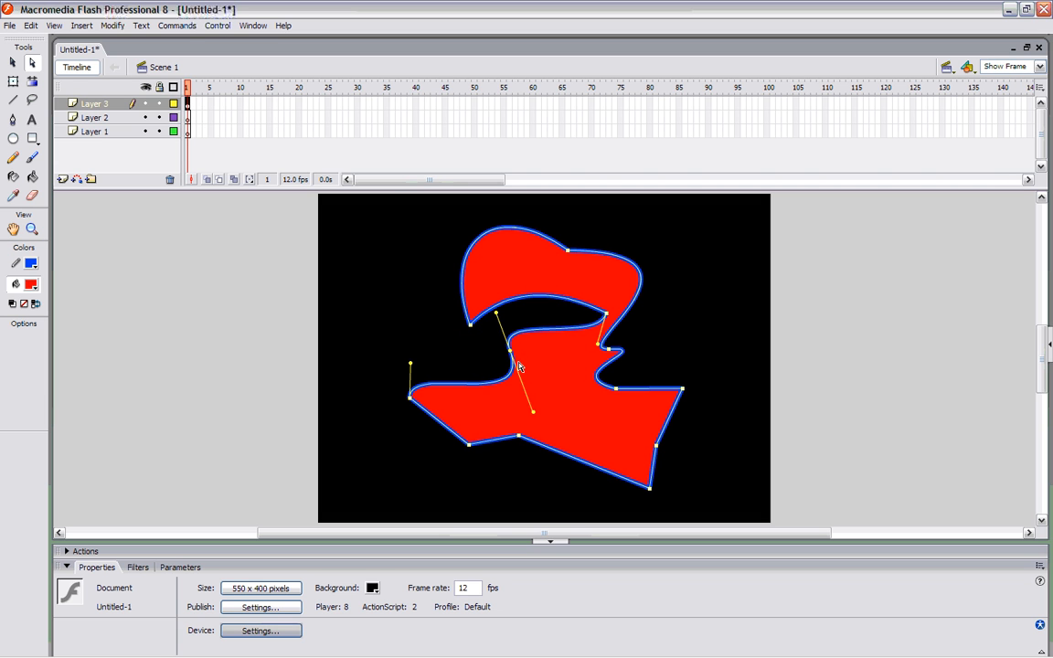
# Move the opening's inner corner anchor left, try deleting the anchor at the right lobe's base, and undo that deletion
pyautogui.moveTo(606, 312); pyautogui.dragTo(577, 317)
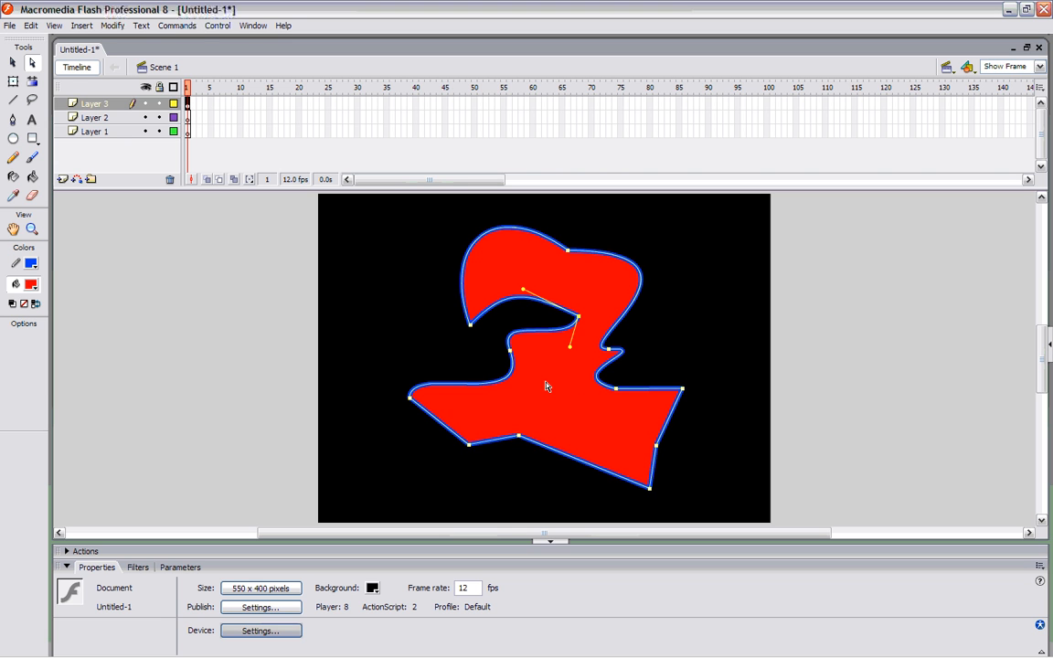
pyautogui.click(609, 351)
pyautogui.press('Delete')
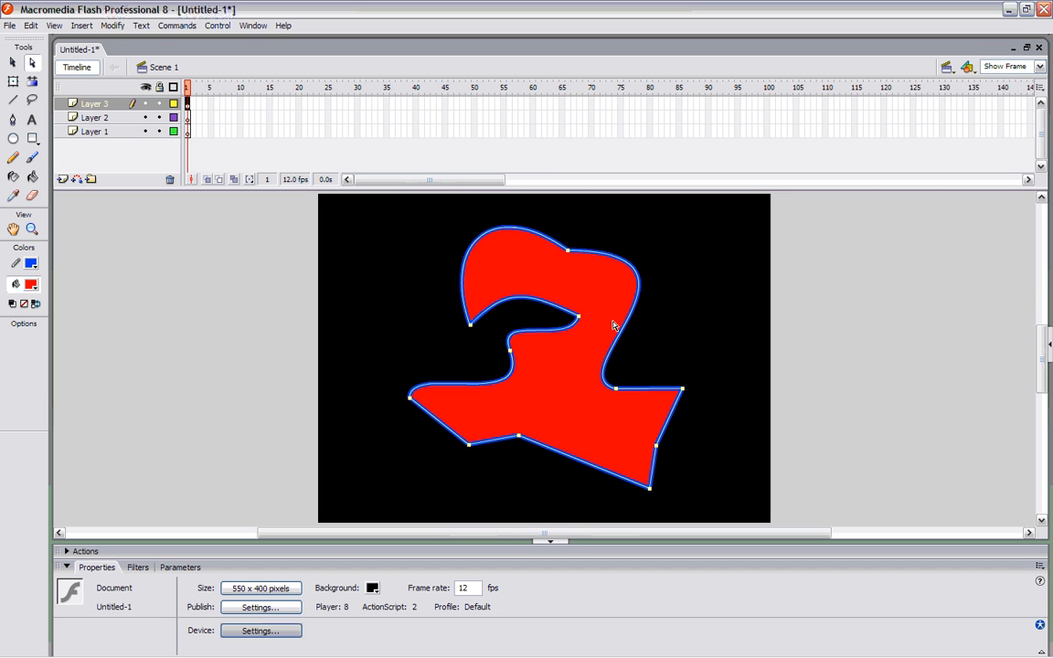
pyautogui.hotkey('ctrl', 'z')
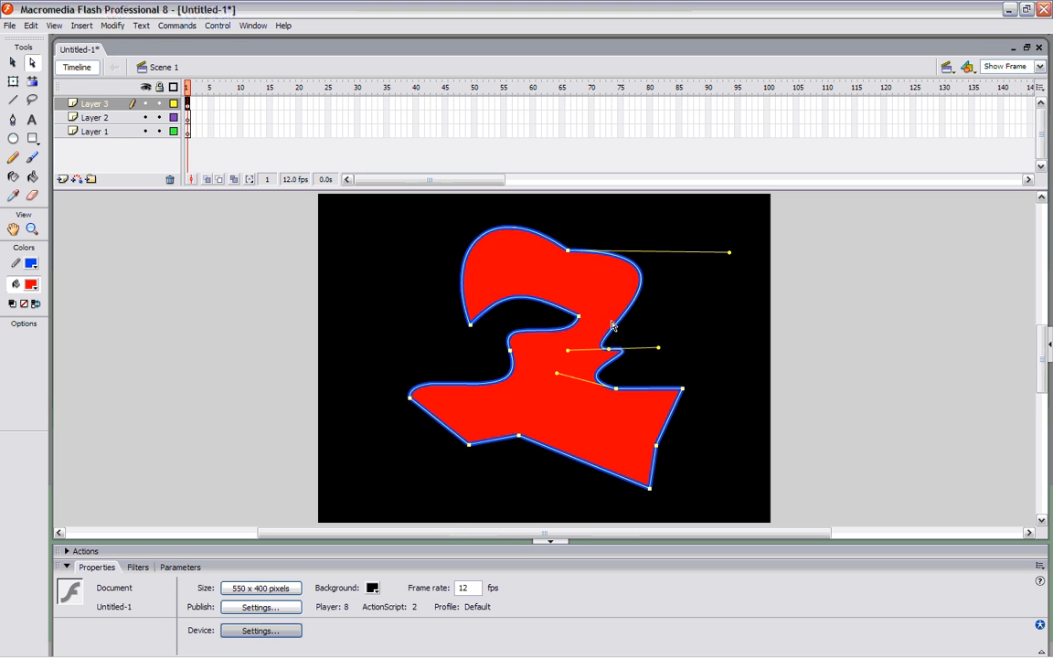
# Try deleting the right lobe's base anchor and the lower right edge's middle anchor, and undo back through the inner corner's move
pyautogui.click(686, 322)
pyautogui.click(605, 350)
pyautogui.click(608, 350)
pyautogui.press('Delete')
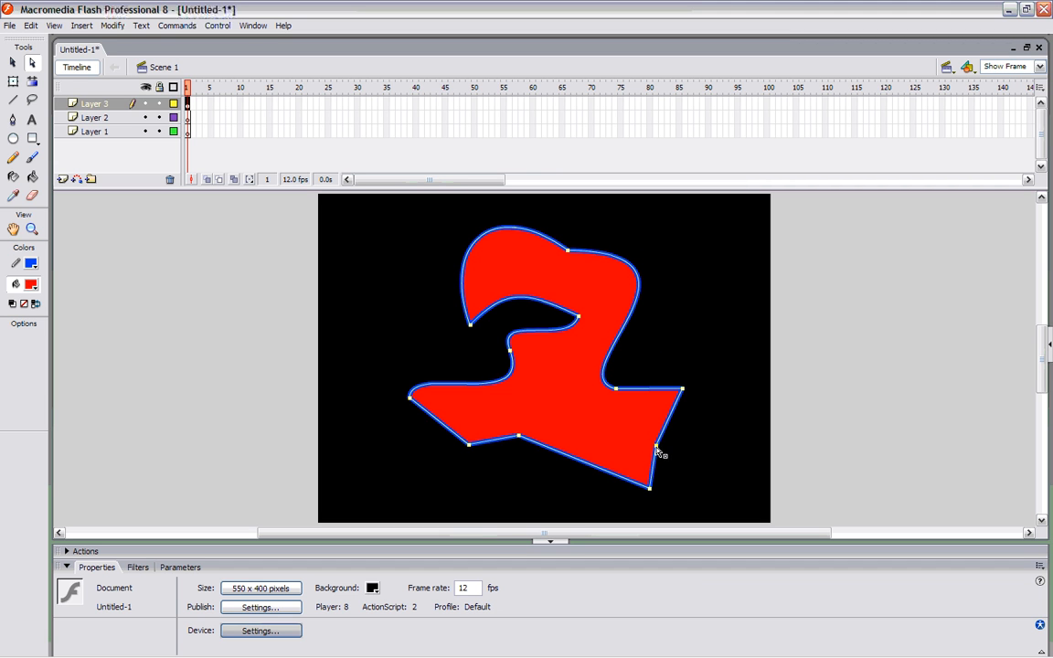
pyautogui.press('Delete')
pyautogui.hotkey('ctrl', 'z')
pyautogui.hotkey('ctrl', 'z')
pyautogui.hotkey('ctrl', 'z')
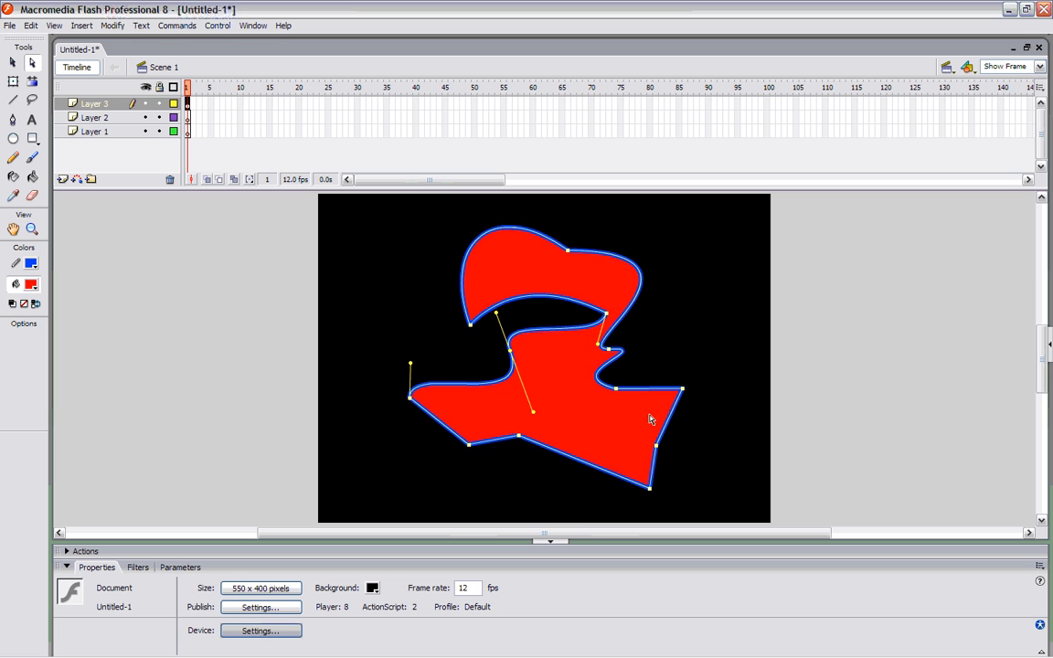
# Move the left lobe's tip outward, the top anchor upward and the opening's inner corner anchor left to enlarge the upper part
pyautogui.moveTo(471, 325); pyautogui.dragTo(419, 317)
pyautogui.moveTo(567, 249); pyautogui.dragTo(570, 226)
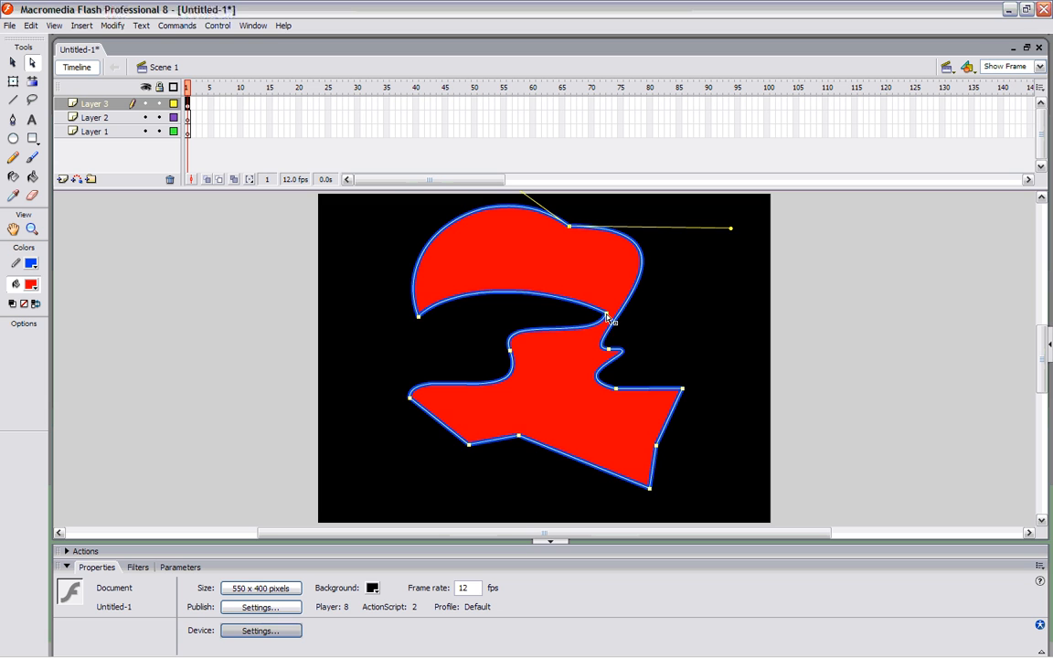
pyautogui.moveTo(605, 316); pyautogui.dragTo(560, 309)
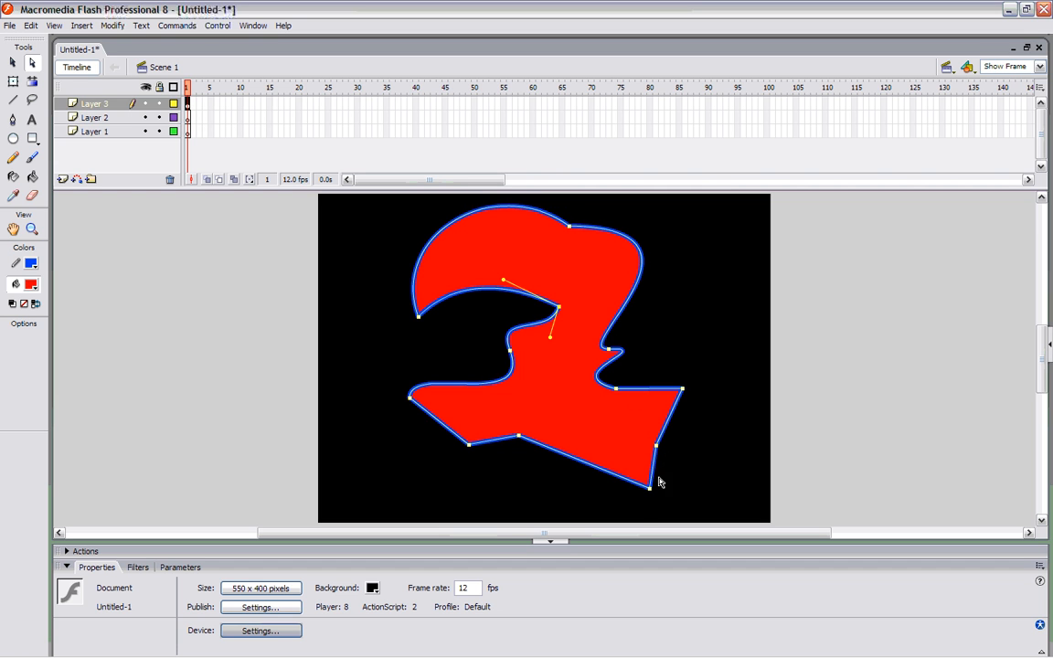
pyautogui.click(604, 430)
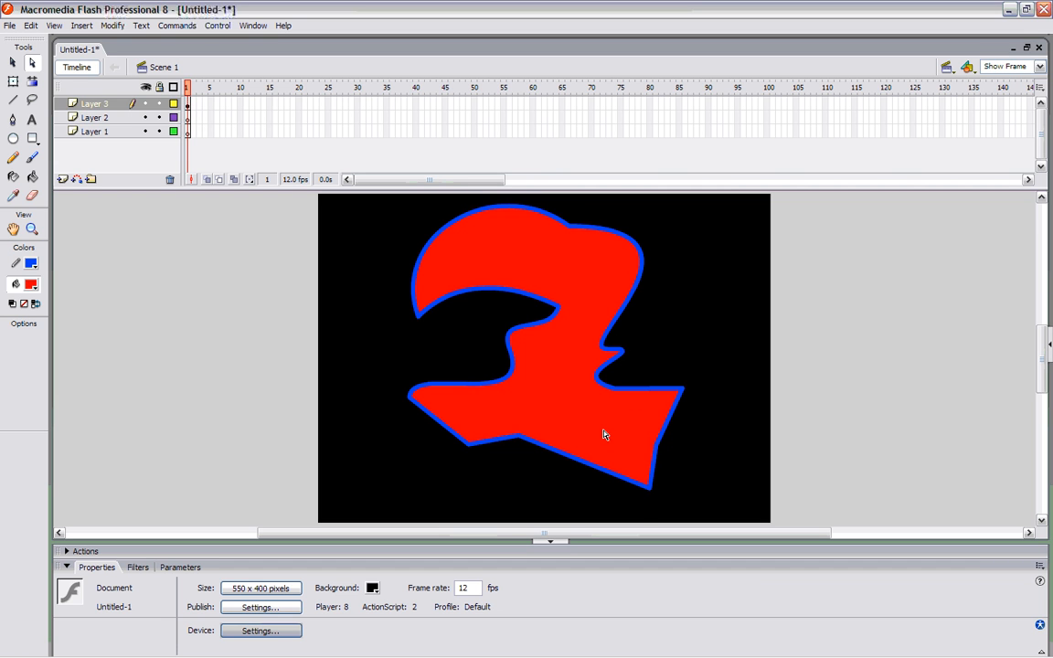
# Move the anchor in the middle of the lower body's right edge outward to form a point, and deselect the shape
pyautogui.click(668, 429)
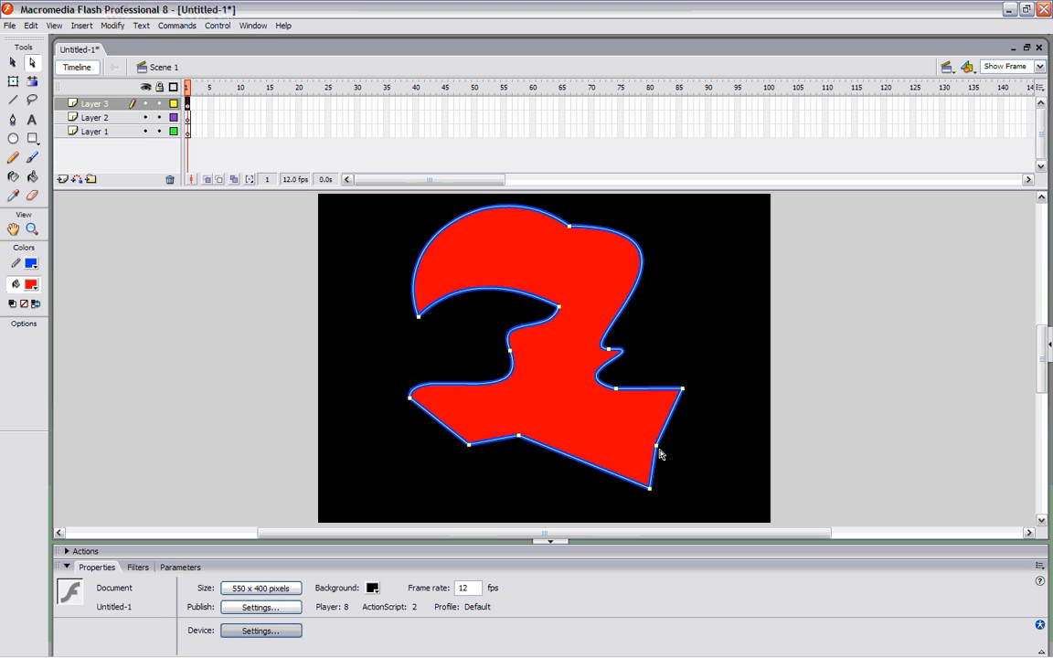
pyautogui.moveTo(656, 446); pyautogui.dragTo(721, 448)
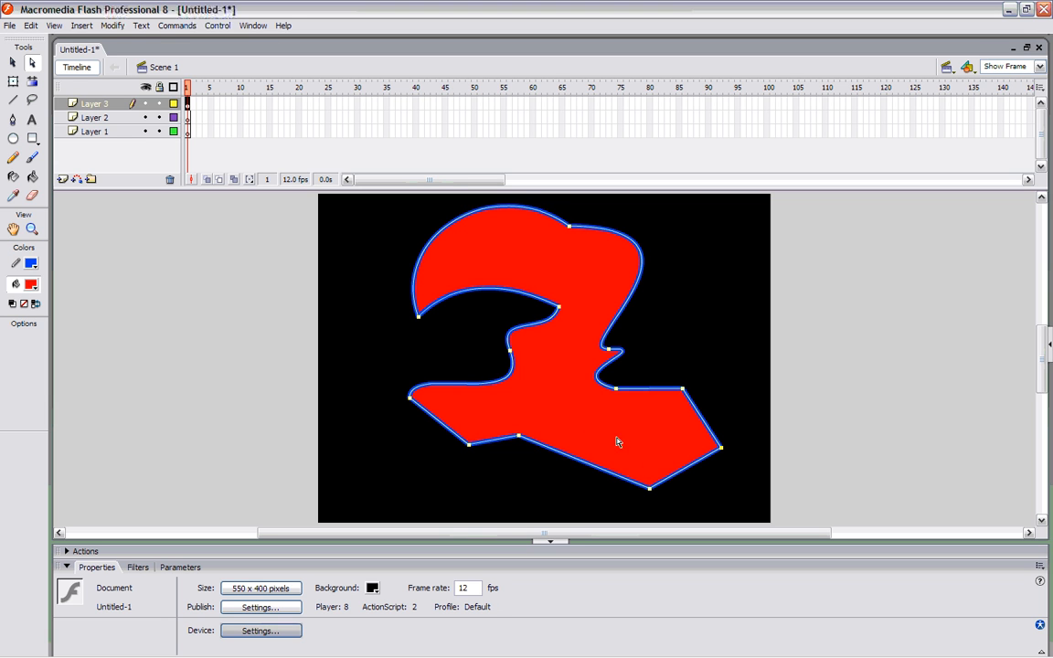
pyautogui.click(664, 335)
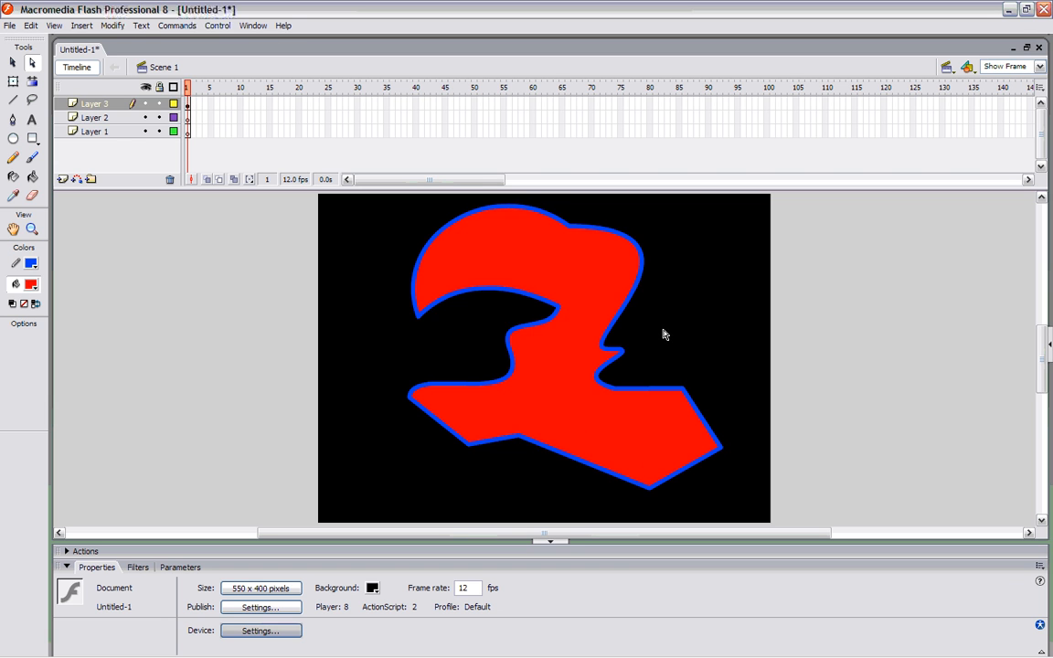
# Delete the blue outline around the whole red shape, keeping only its fill
pyautogui.press('v')
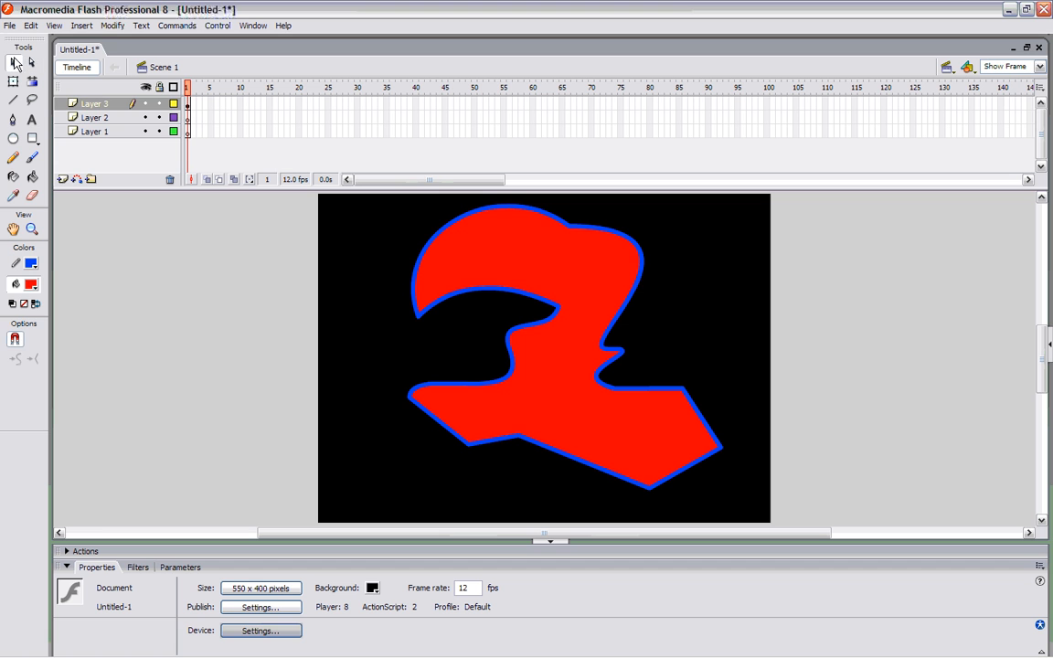
pyautogui.click(639, 257)
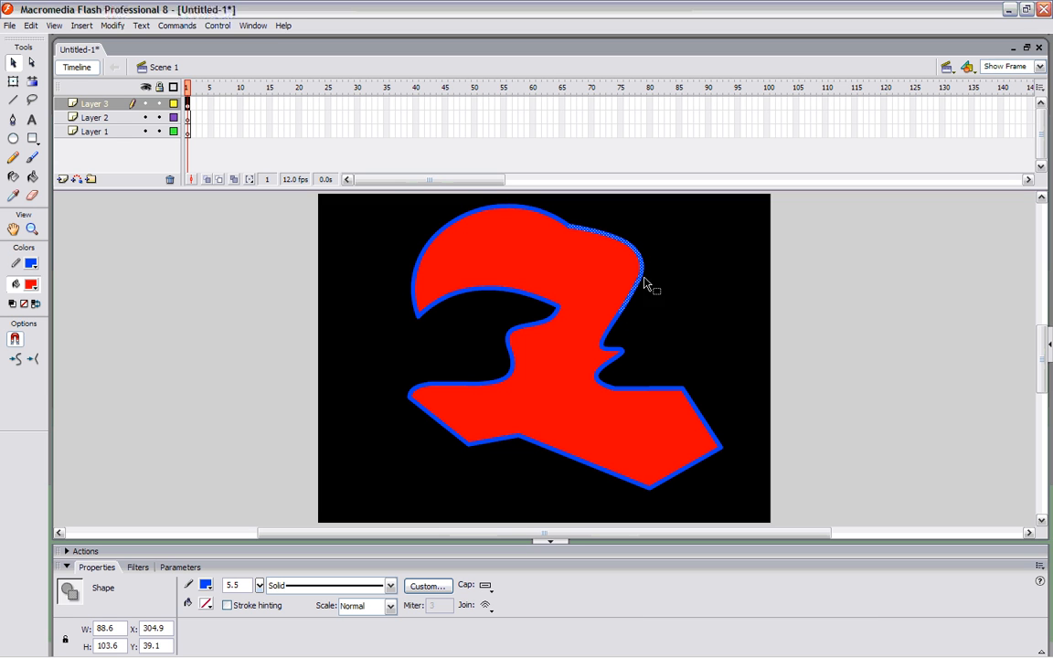
pyautogui.doubleClick(640, 277)
pyautogui.press('Delete')
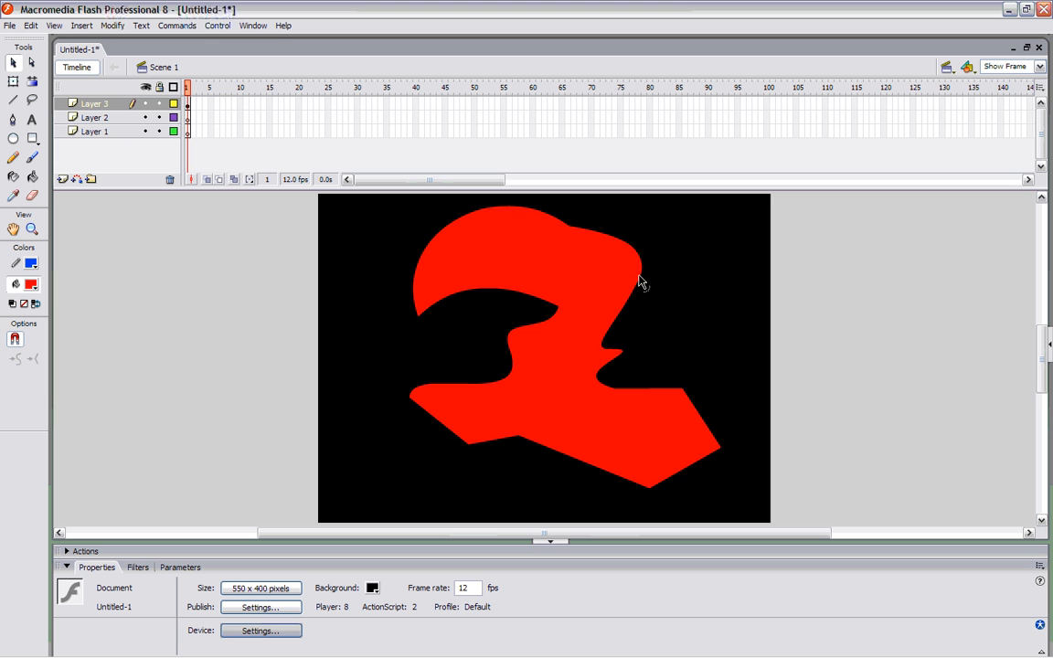
# Display the fill's anchors with Subselection and delete the anchor midway along the upper part's right edge
pyautogui.click(31, 62)
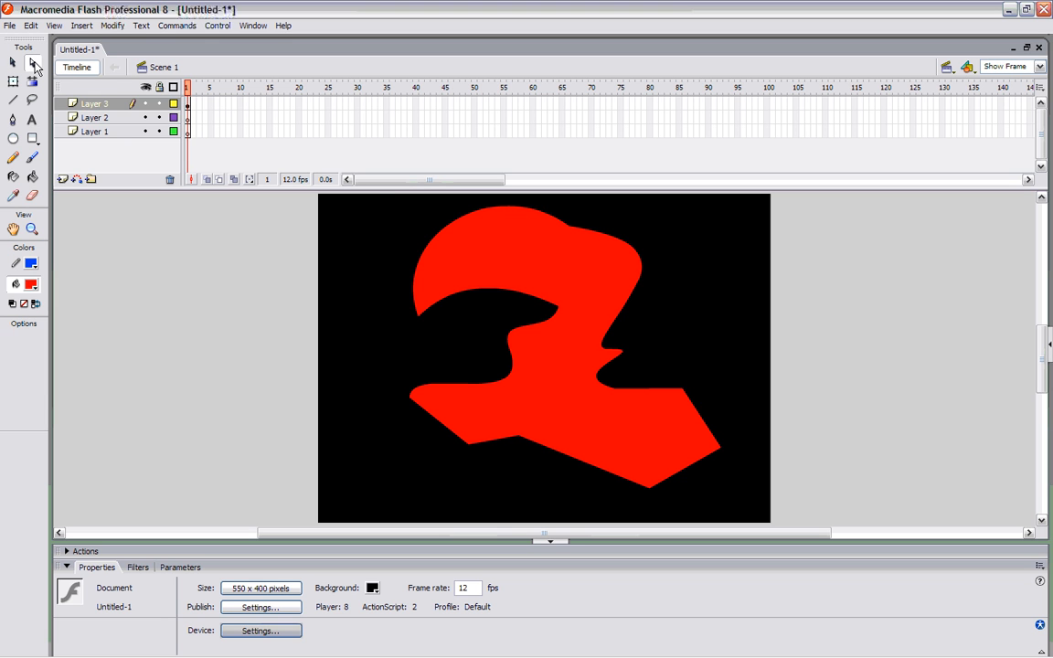
pyautogui.click(642, 276)
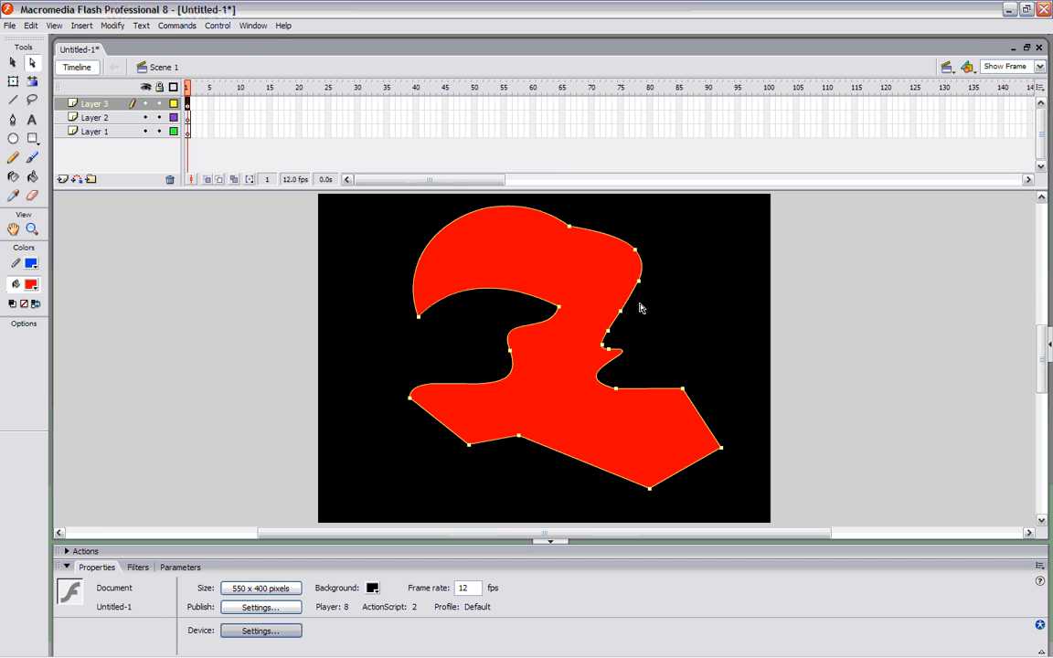
pyautogui.press('Delete')
# Try pulling the small right spike's anchor outward and deleting it, and undo both changes
pyautogui.moveTo(609, 357)
pyautogui.mouseDown()
pyautogui.moveTo(638, 352)
pyautogui.moveTo(603, 356)
pyautogui.moveTo(581, 337)
pyautogui.moveTo(605, 363)
pyautogui.moveTo(599, 356)
pyautogui.mouseUp()
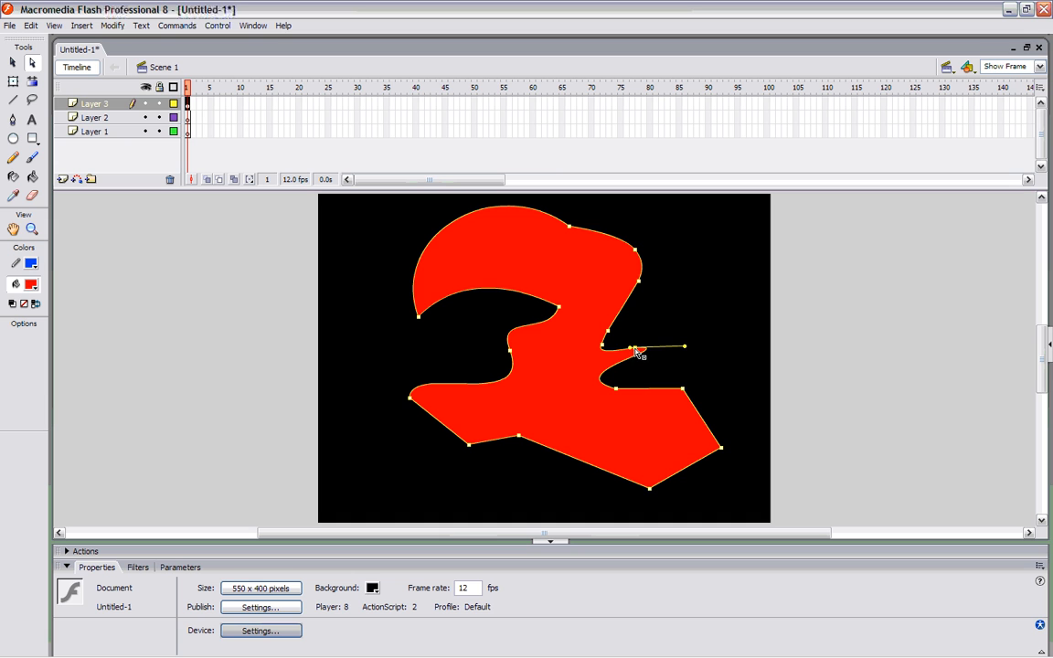
pyautogui.press('Delete')
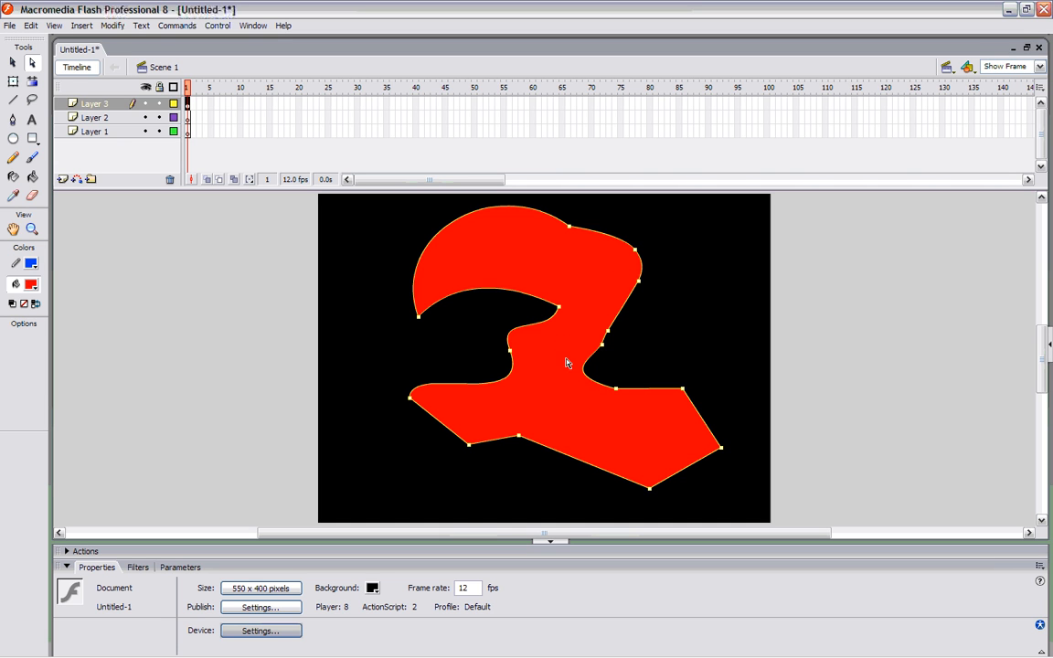
pyautogui.hotkey('ctrl', 'z')
pyautogui.hotkey('ctrl', 'z')
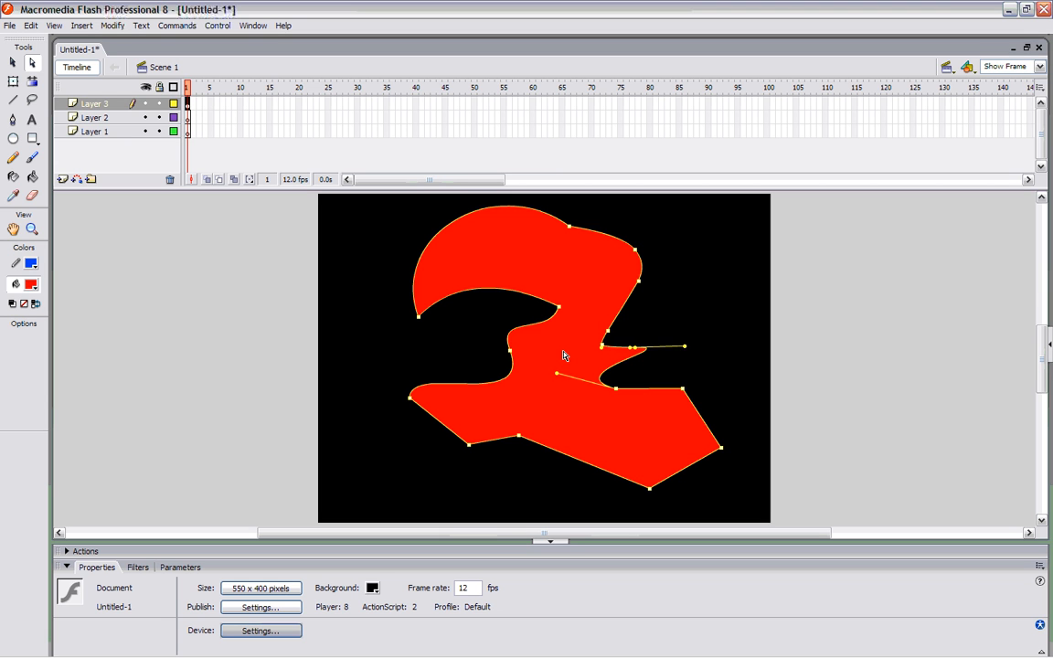
pyautogui.hotkey('ctrl', 'z')
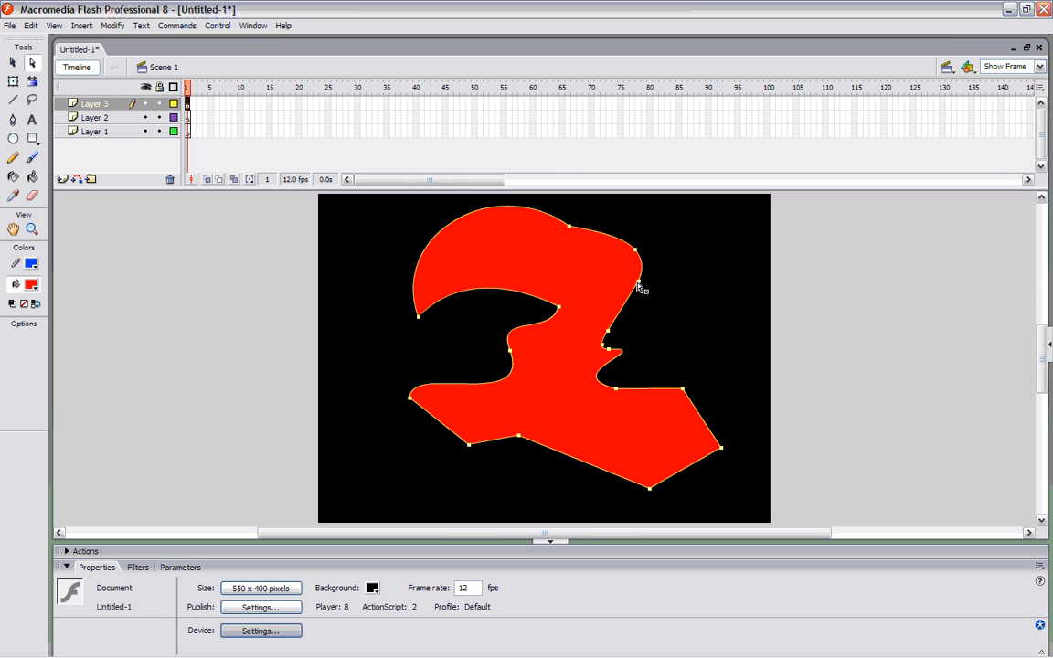
# Try deleting the anchors just above the small spike on the right edge, undo the last deletion, and deselect the shape
pyautogui.click(608, 330)
pyautogui.press('Delete')
pyautogui.click(637, 334)
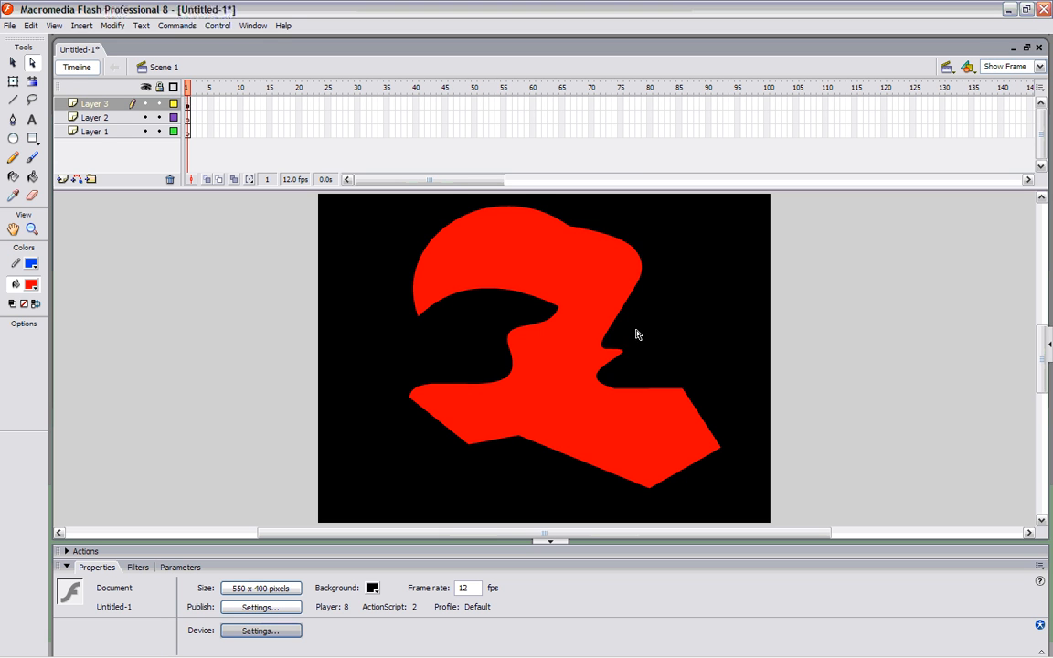
pyautogui.click(607, 340)
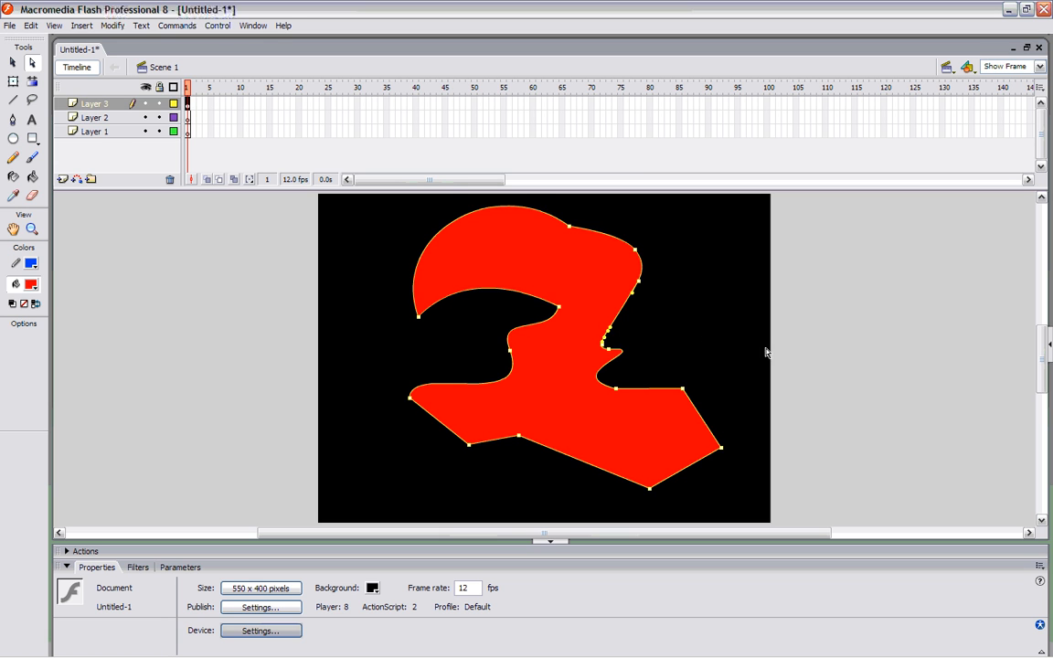
pyautogui.press('Delete')
pyautogui.hotkey('ctrl', 'z')
pyautogui.click(658, 341)
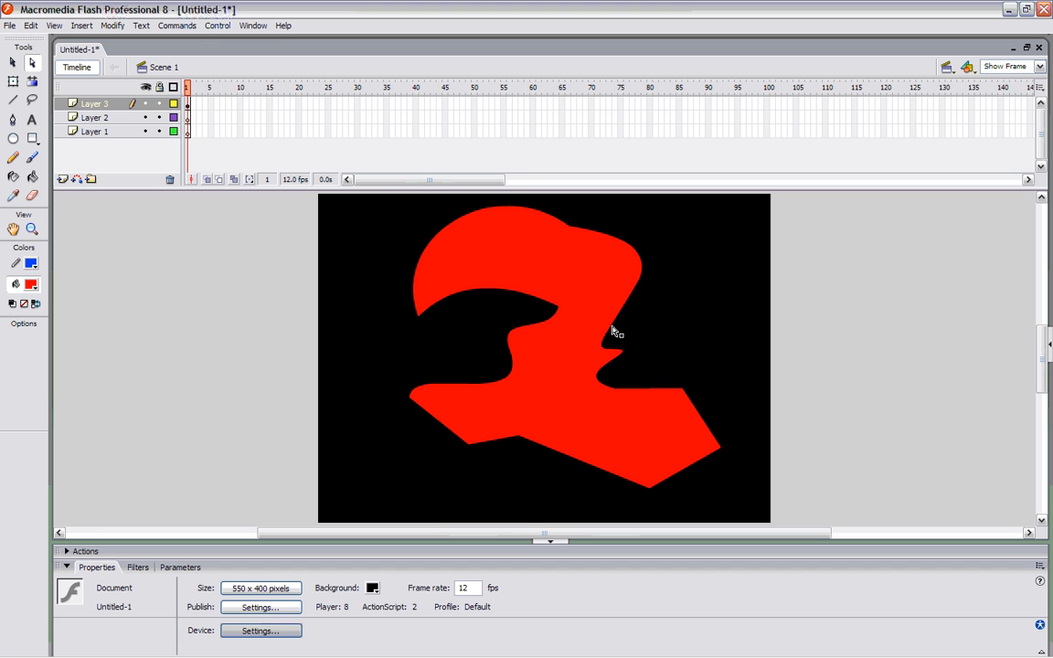
# Remove the extra anchors just above the right spike, move the shape slightly down and left, and deselect it
pyautogui.click(553, 298)
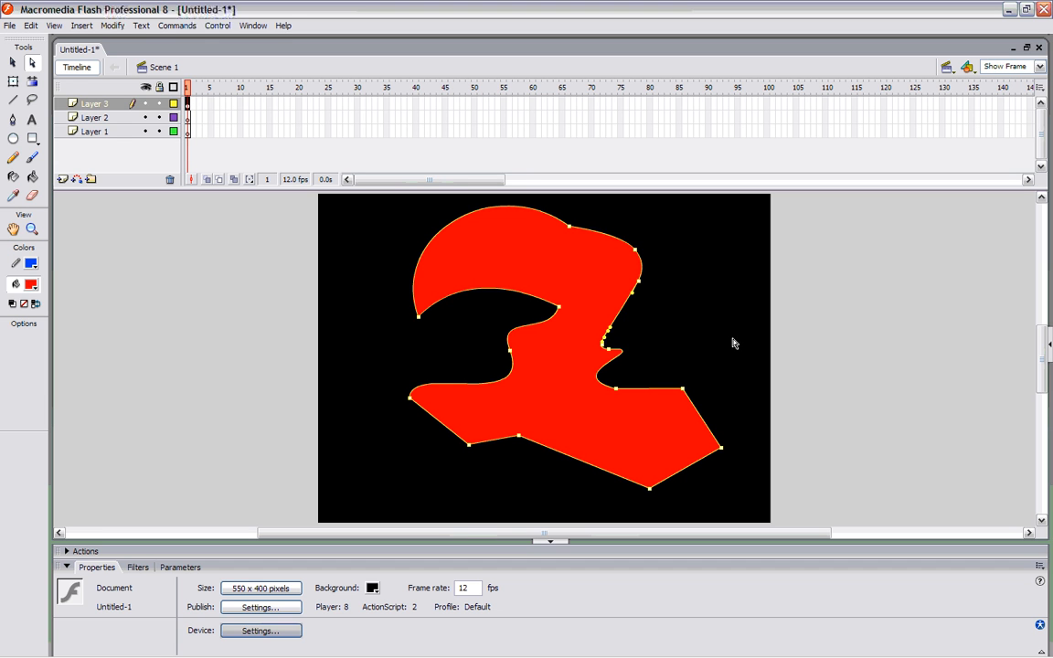
pyautogui.click(668, 327)
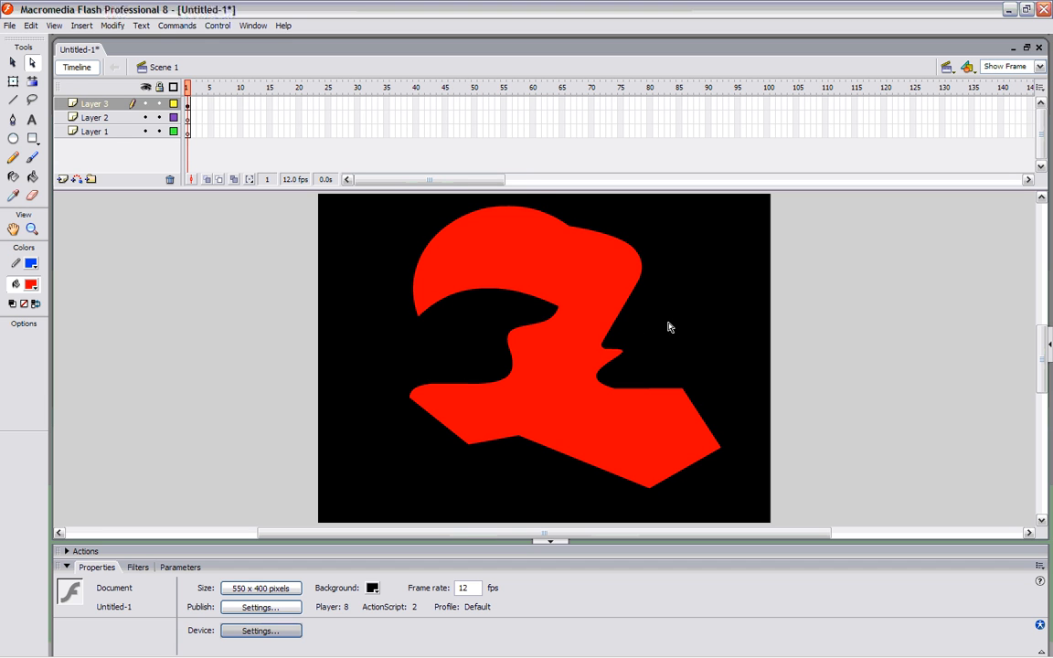
pyautogui.click(610, 340)
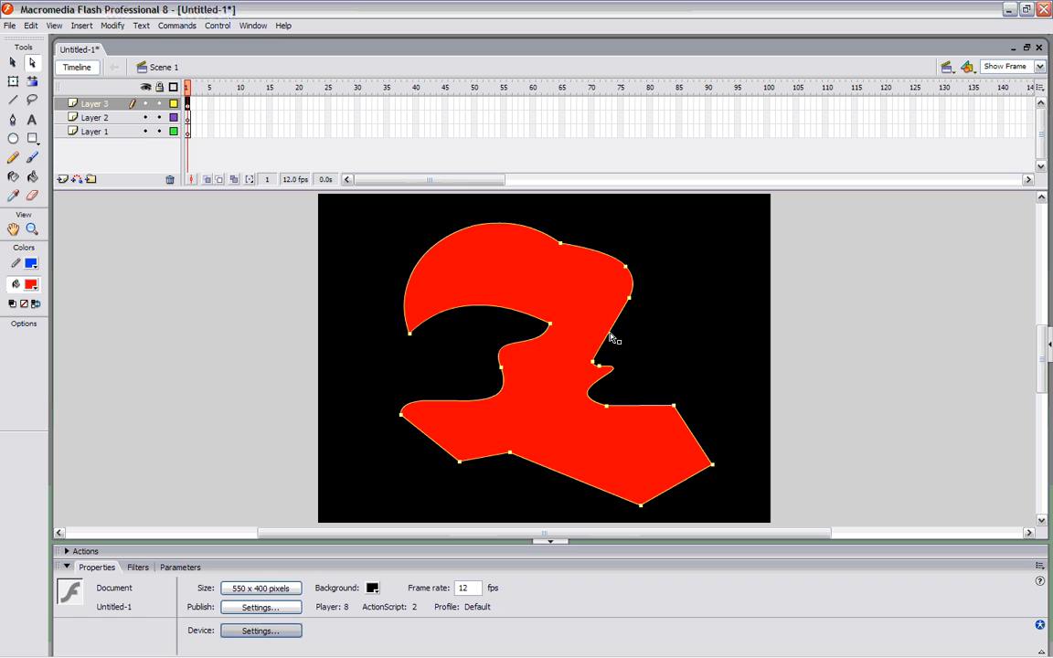
pyautogui.click(604, 282)
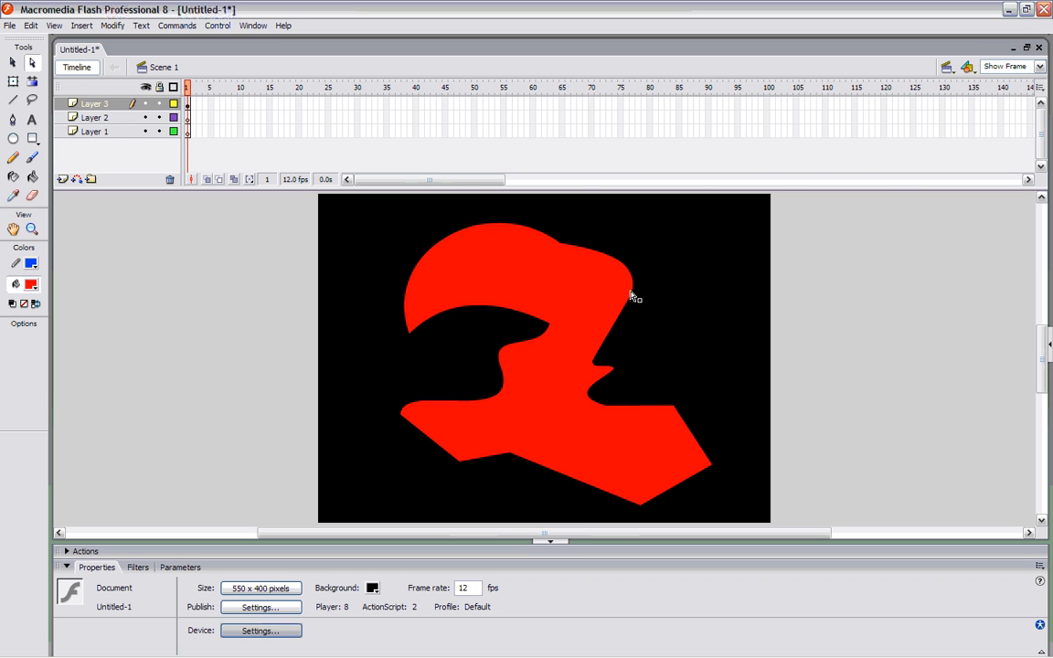
# Delete the notch anchor on the lower body's bottom edge, move the shape slightly left, and deselect it
pyautogui.click(632, 295)
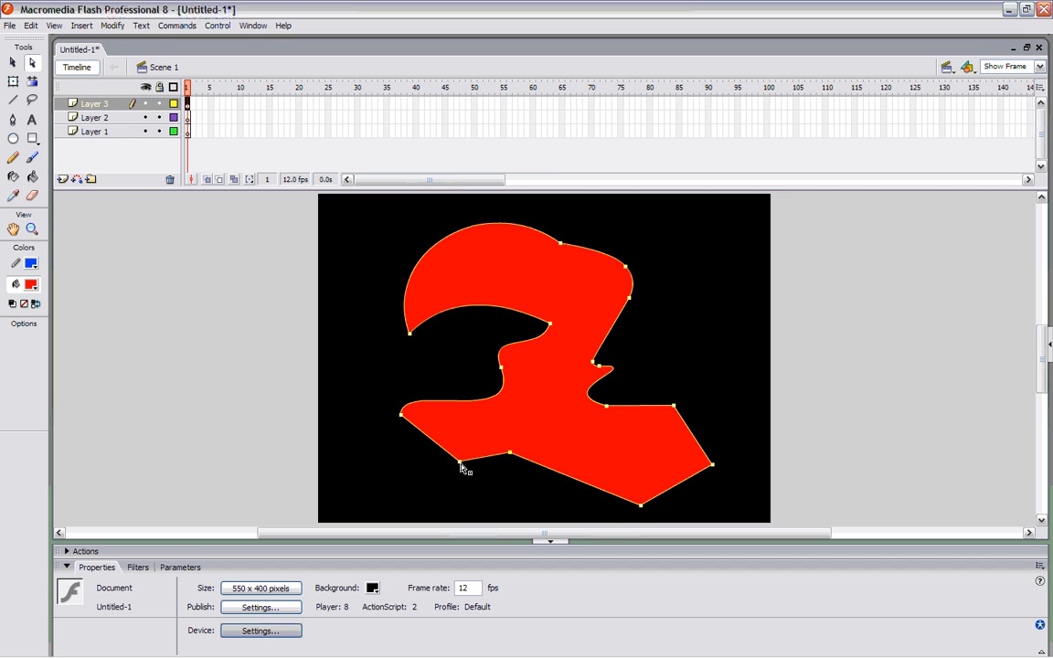
pyautogui.click(508, 453)
pyautogui.press('Delete')
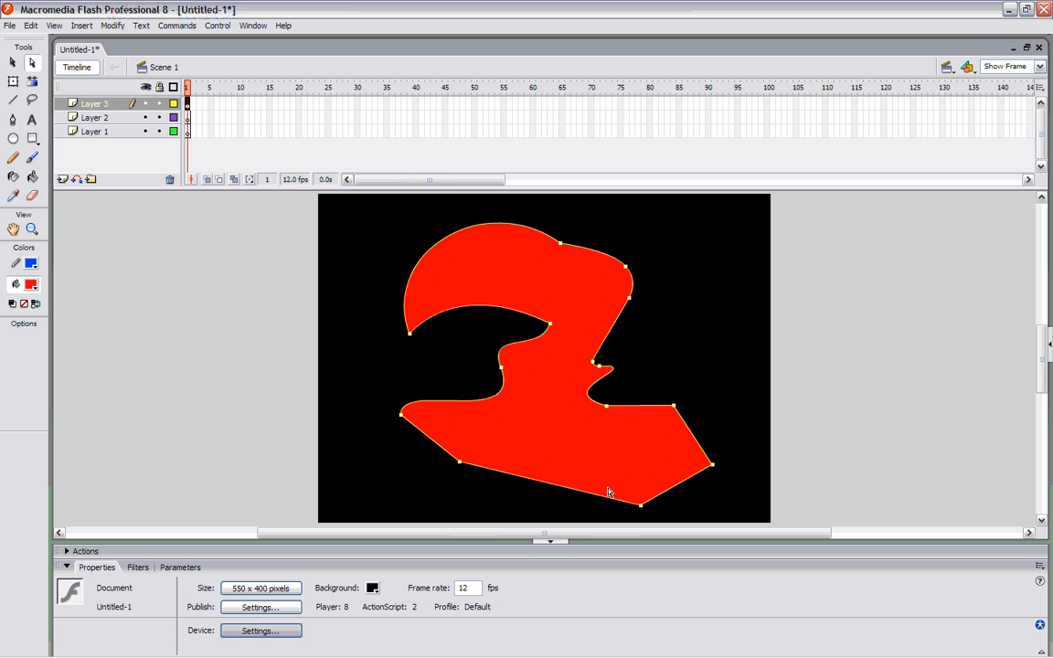
pyautogui.moveTo(557, 489)
pyautogui.mouseDown()
pyautogui.moveTo(563, 465)
pyautogui.moveTo(543, 482)
pyautogui.mouseUp()
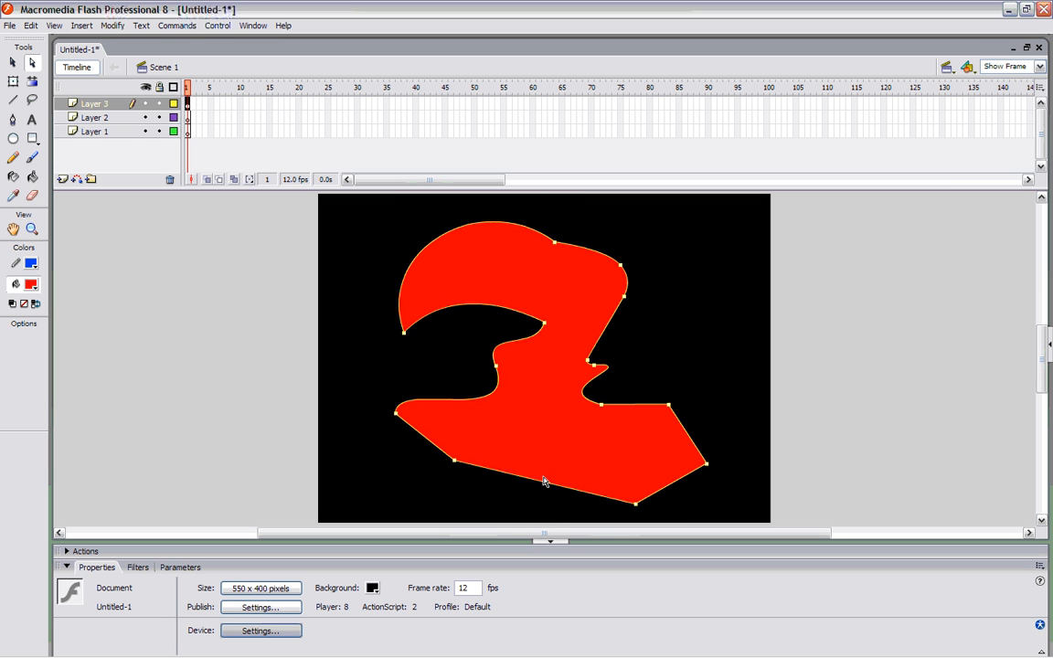
pyautogui.click(429, 378)
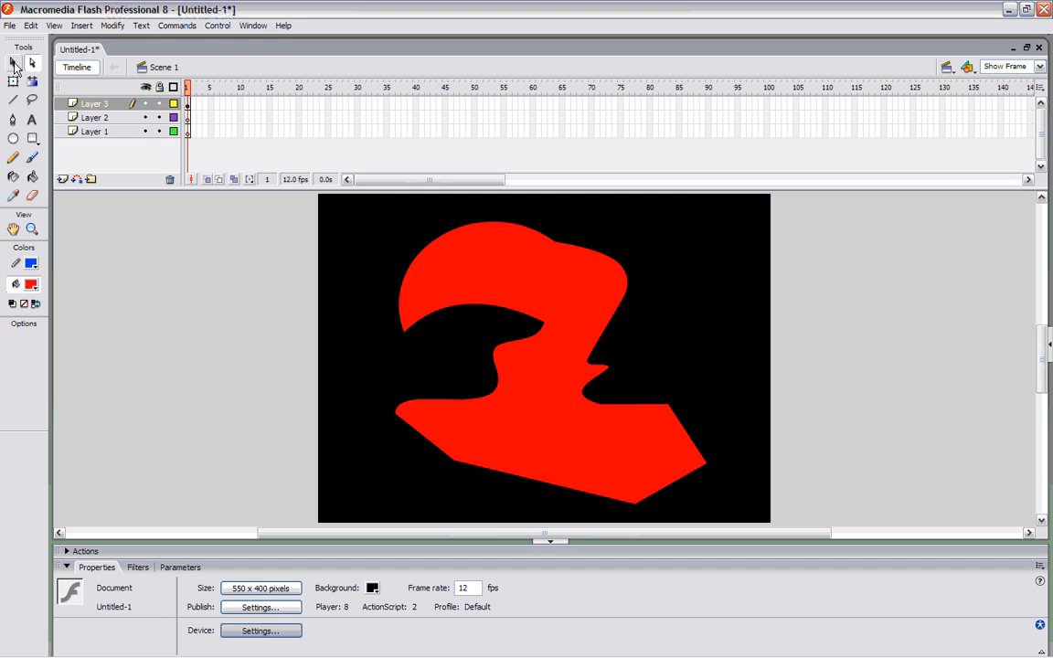
# Reshape the fill with Selection by arching the bottom edge upward, bending the right edge inward, and shifting the opening's inner corner and the top notch left
pyautogui.click(13, 62)
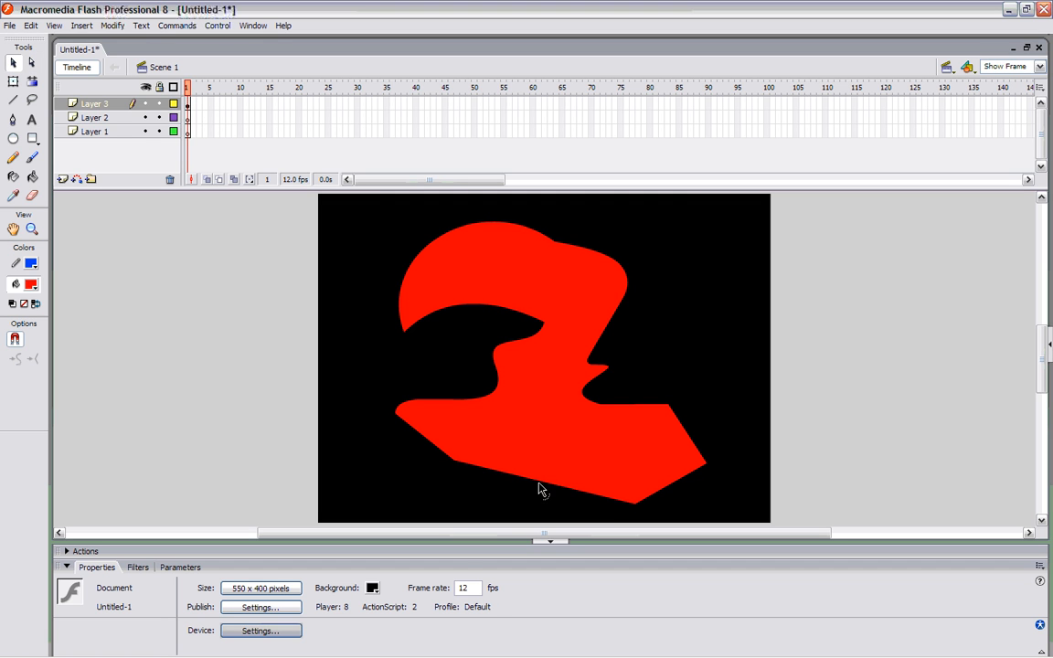
pyautogui.moveTo(540, 482); pyautogui.dragTo(551, 456)
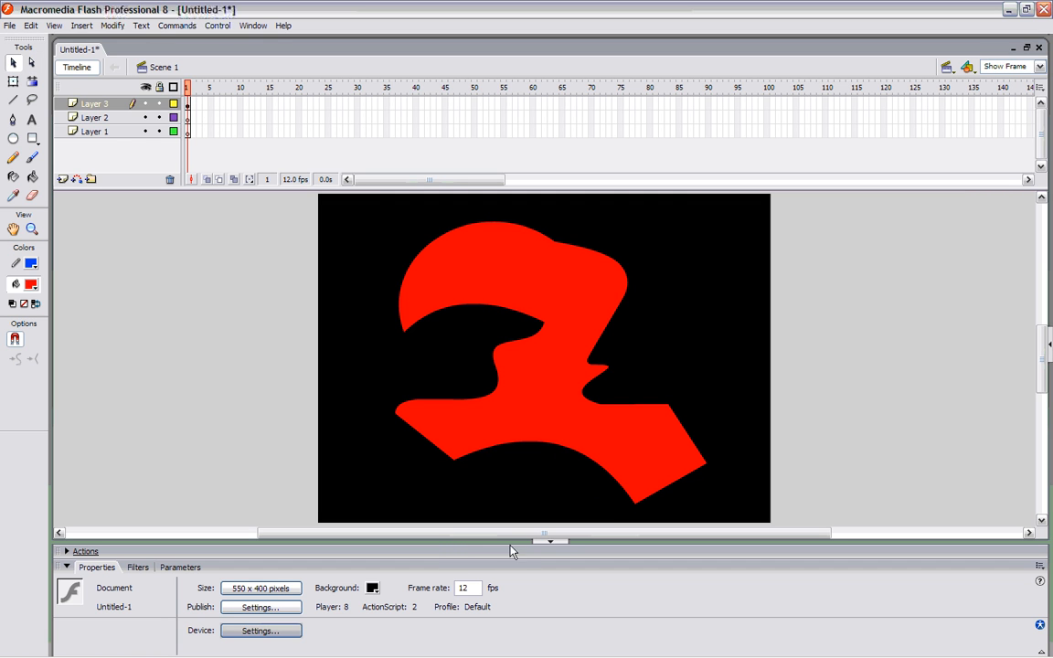
pyautogui.moveTo(546, 330); pyautogui.dragTo(480, 292)
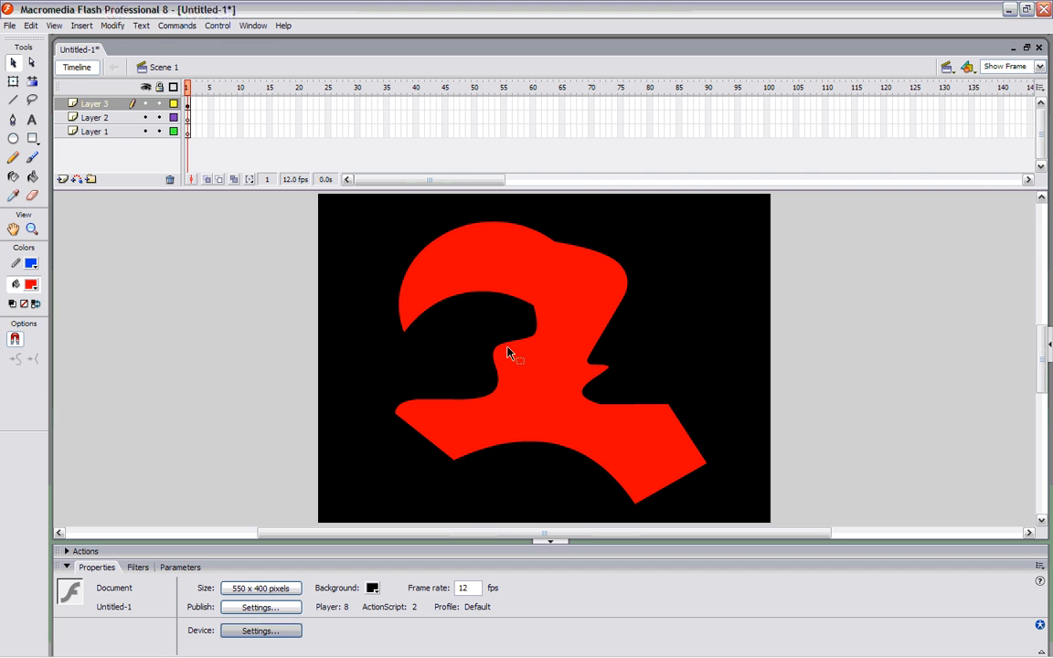
pyautogui.moveTo(610, 327); pyautogui.dragTo(596, 312)
pyautogui.moveTo(550, 243); pyautogui.dragTo(537, 257)
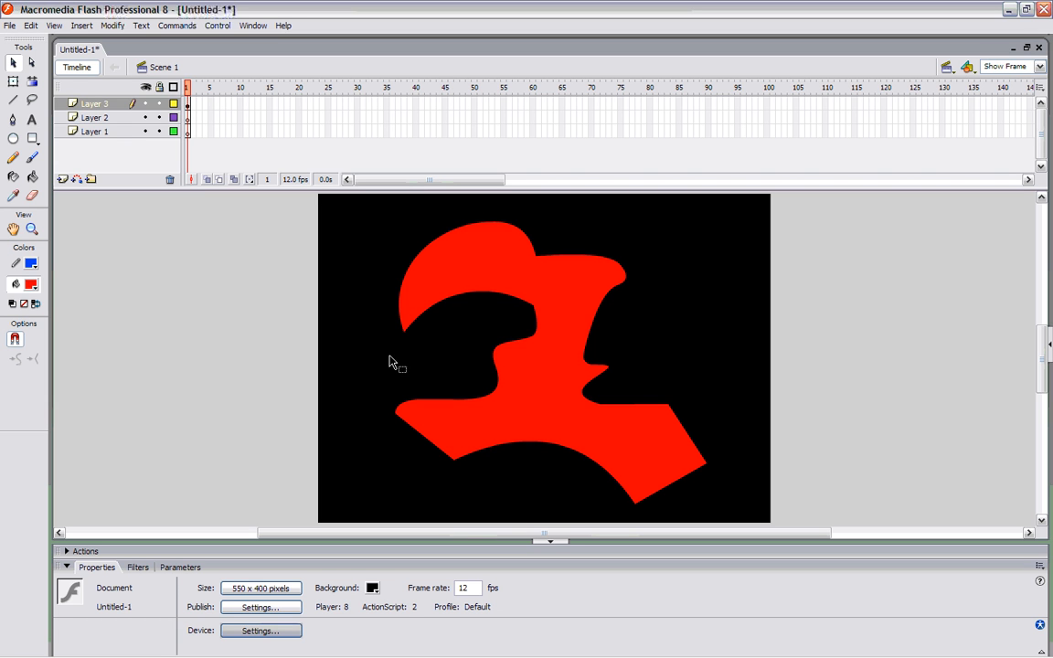
# Select the whole red fill, and deselect it
pyautogui.click(466, 282)
pyautogui.click(537, 237)
pyautogui.click(537, 405)
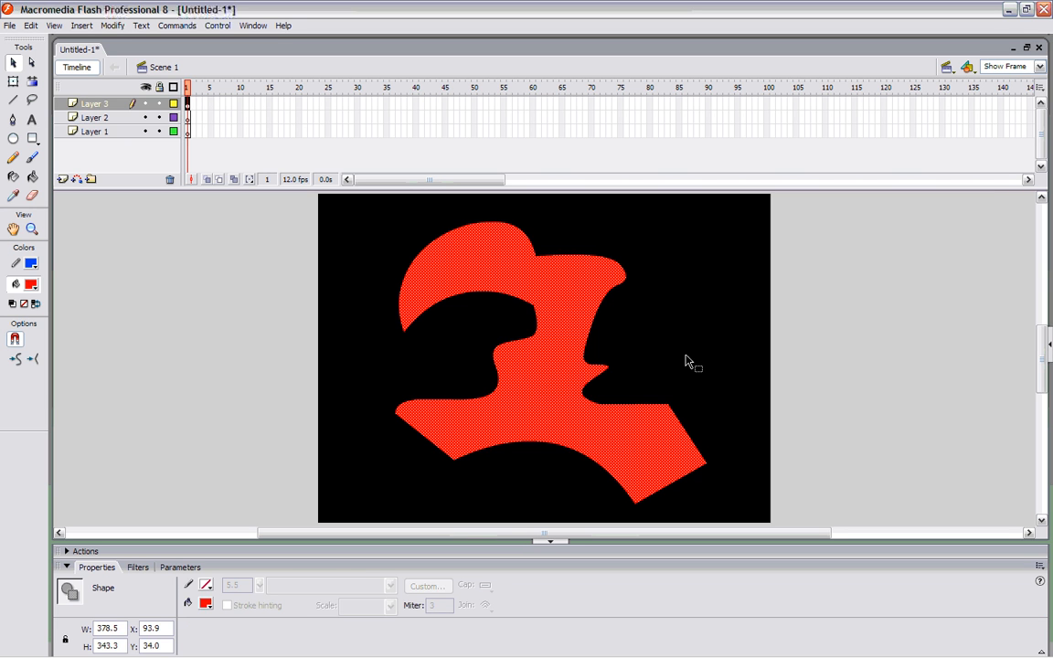
pyautogui.click(671, 325)
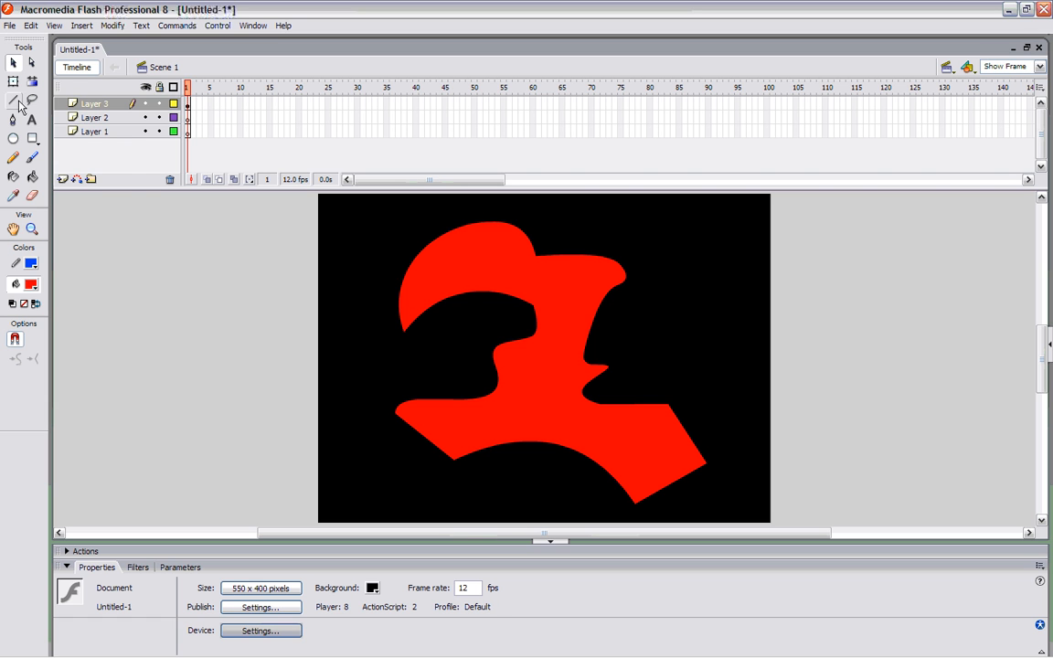
# Try deleting the entire shape after enclosing it in a selection, undo the deletion, and deselect the shape
pyautogui.moveTo(350, 202); pyautogui.dragTo(772, 517)
pyautogui.press('Delete')
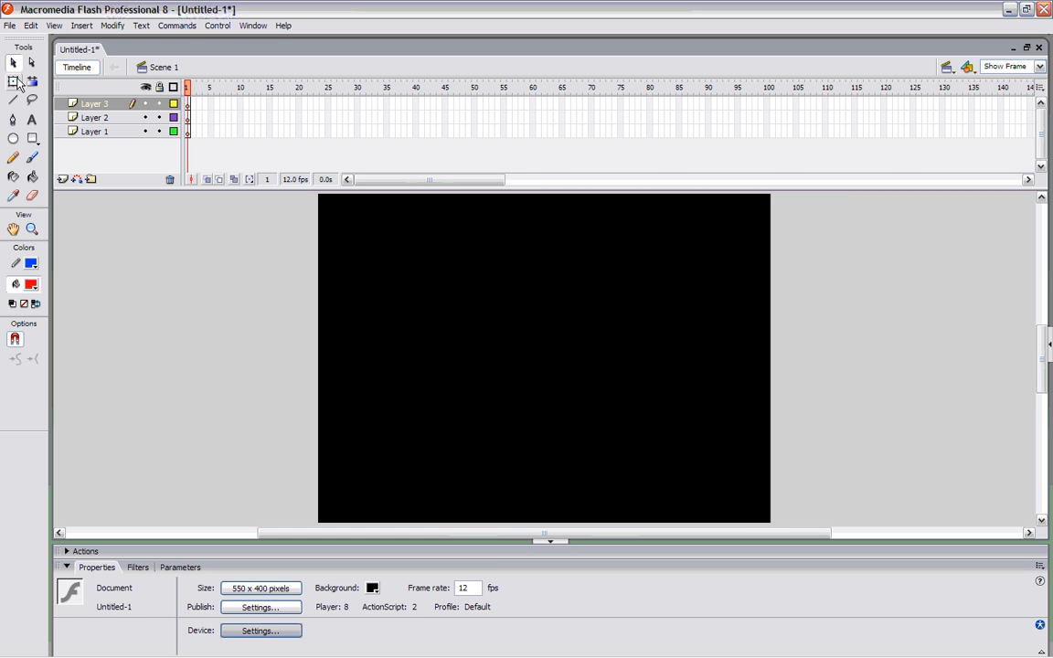
pyautogui.hotkey('ctrl', 'z')
pyautogui.click(333, 242)
# Delete a rectangular piece from the left lobe's top and another of about 58 by 49 px around the top notch
pyautogui.moveTo(363, 221); pyautogui.dragTo(476, 289)
pyautogui.press('Delete')
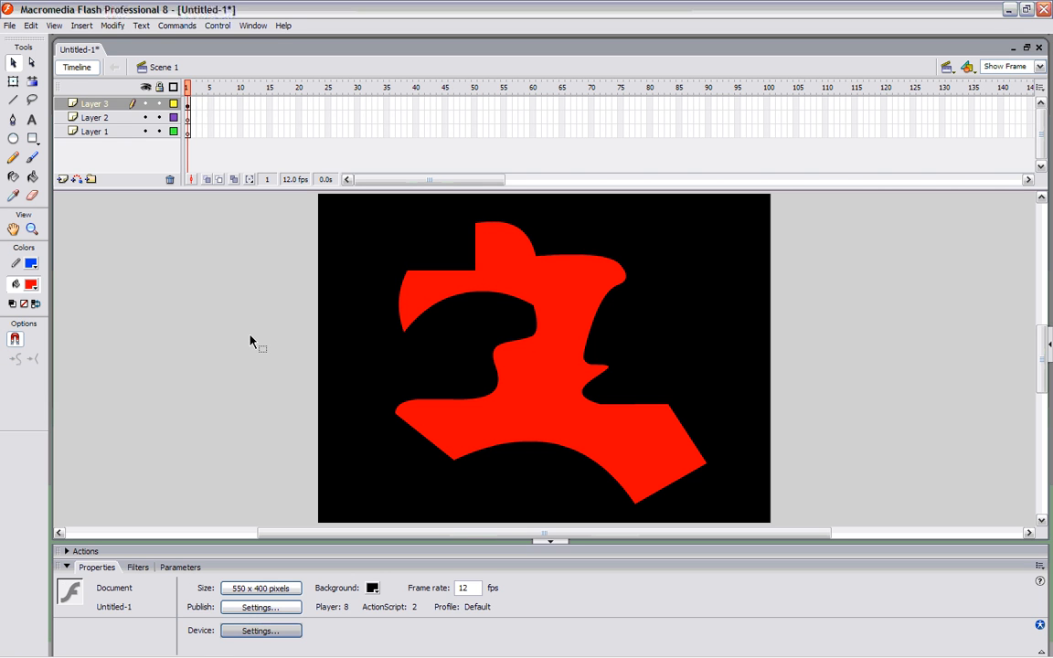
pyautogui.moveTo(512, 224); pyautogui.dragTo(567, 274)
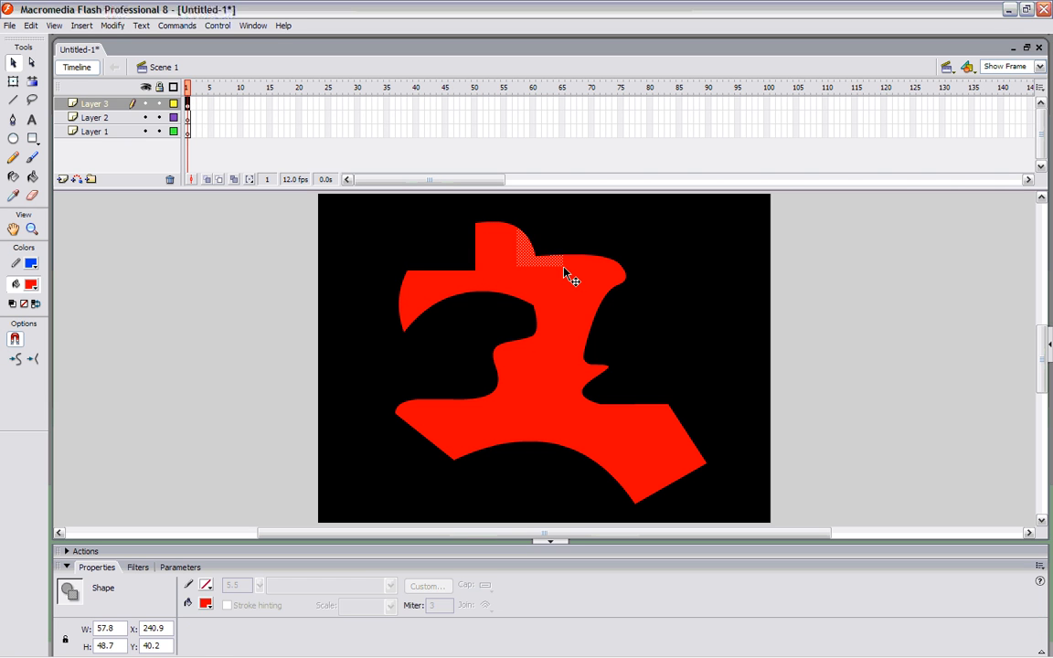
pyautogui.press('Delete')
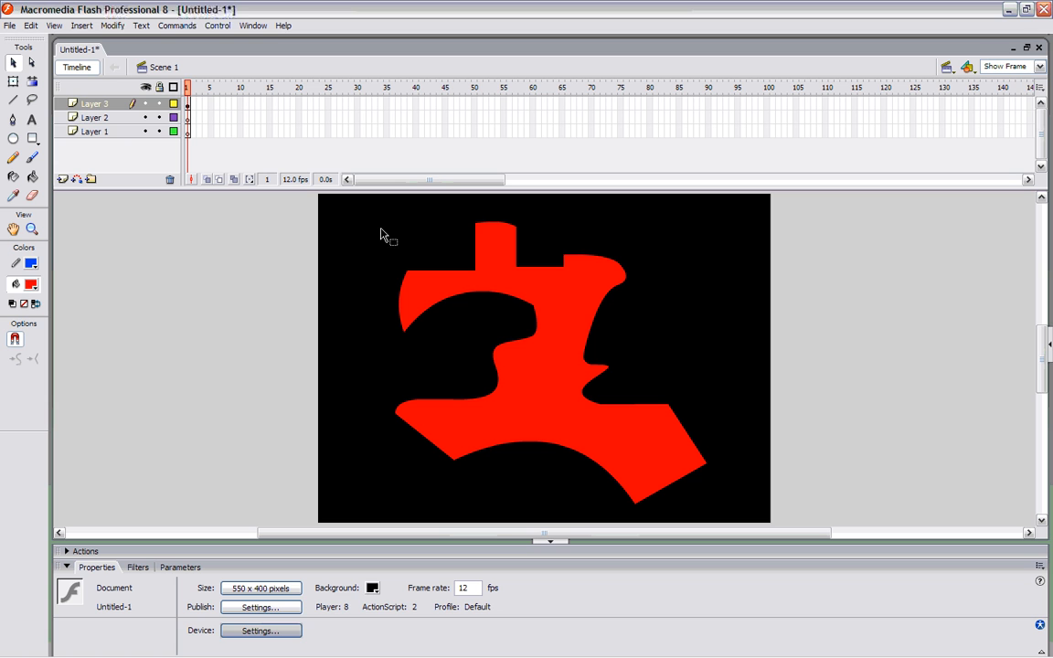
# Delete the left lobe's remaining tip, a rectangular selection of about 83 by 74 px
pyautogui.moveTo(374, 218); pyautogui.dragTo(468, 335)
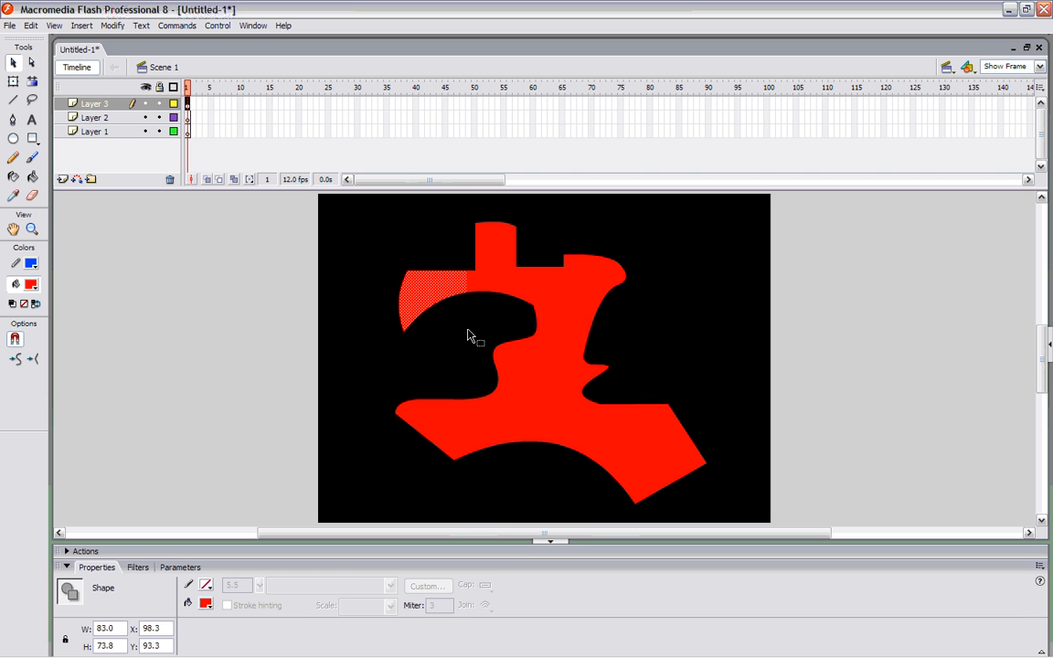
pyautogui.press('Delete')
pyautogui.moveTo(371, 308); pyautogui.dragTo(453, 362)
pyautogui.press('Delete')
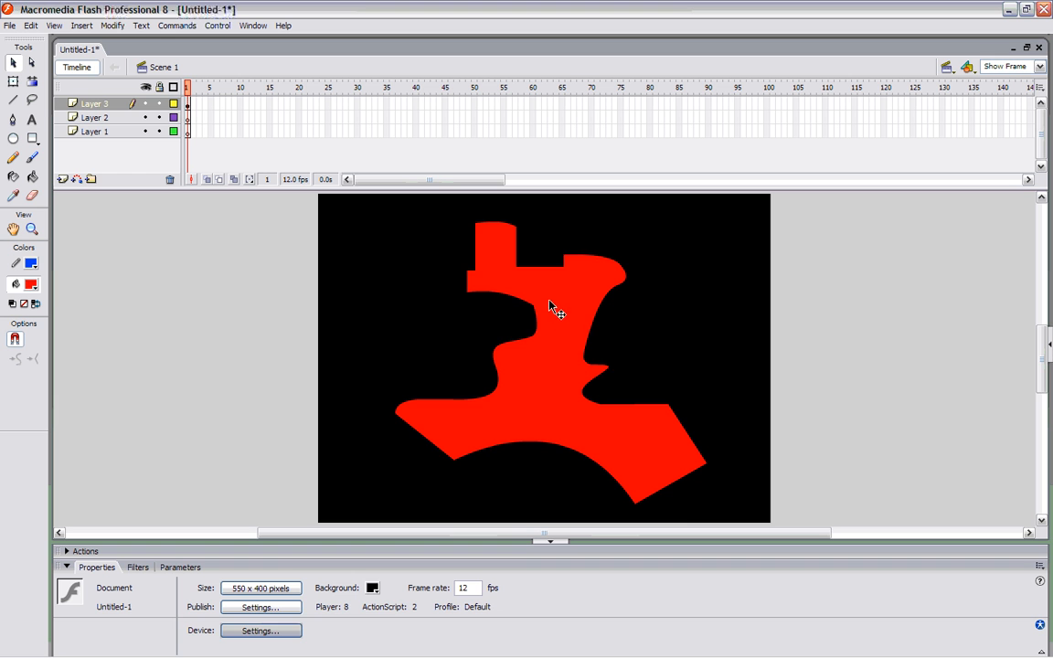
# Move the whole fill up and left, deselect it, and move it right and slightly down to about X 113, Y 30
pyautogui.moveTo(549, 301)
pyautogui.mouseDown()
pyautogui.moveTo(571, 322)
pyautogui.moveTo(528, 281)
pyautogui.mouseUp()
pyautogui.click(349, 259)
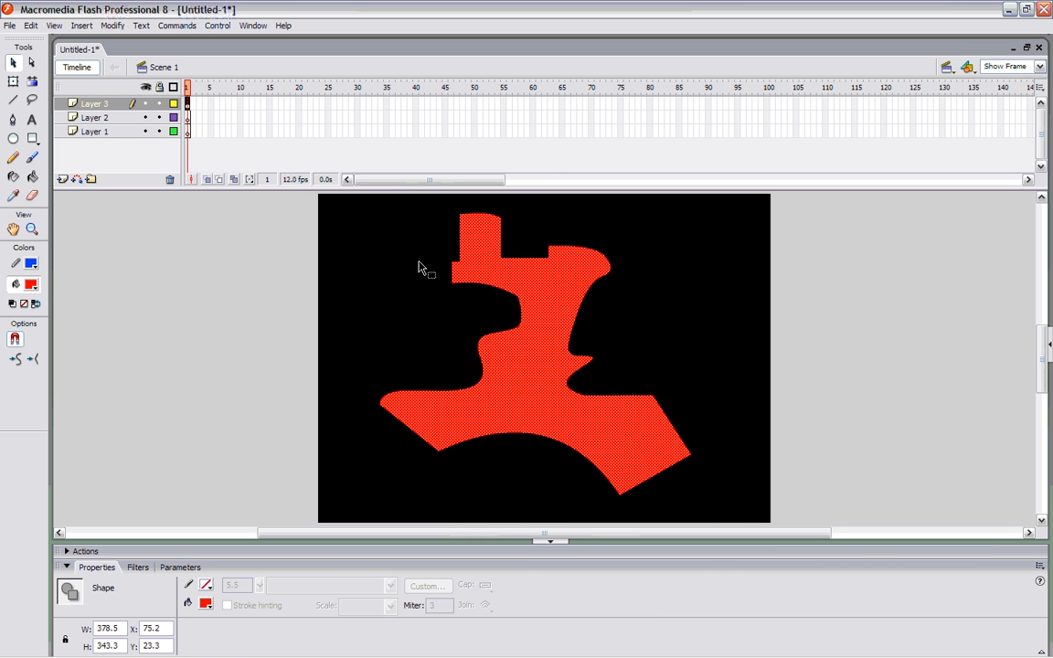
pyautogui.click(377, 235)
pyautogui.click(547, 288)
pyautogui.click(606, 291)
pyautogui.moveTo(522, 294); pyautogui.dragTo(552, 306)
pyautogui.click(384, 219)
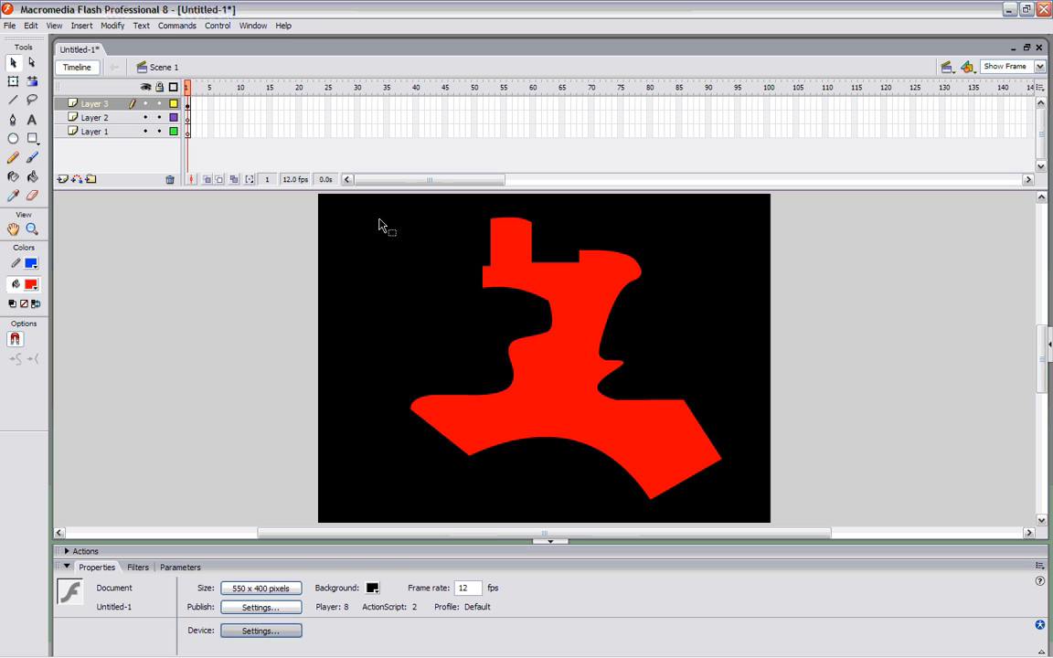
# Delete the entire shape and the thin red sliver left near the stage's upper edge
pyautogui.moveTo(379, 223)
pyautogui.mouseDown()
pyautogui.moveTo(551, 396)
pyautogui.moveTo(733, 507)
pyautogui.mouseUp()
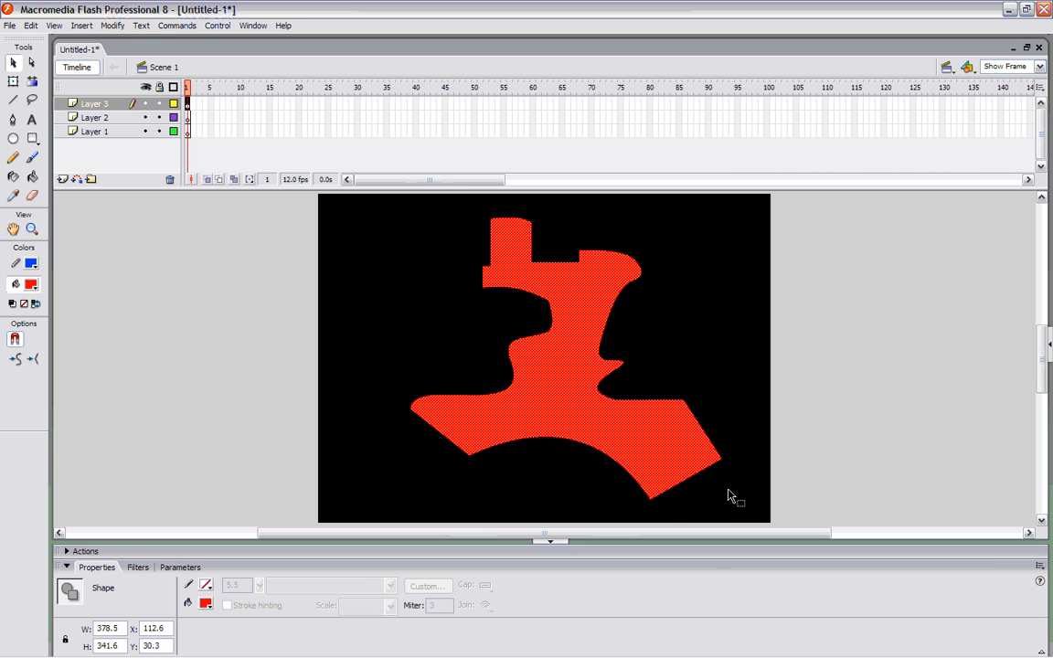
pyautogui.press('Delete')
pyautogui.moveTo(481, 214); pyautogui.dragTo(548, 256)
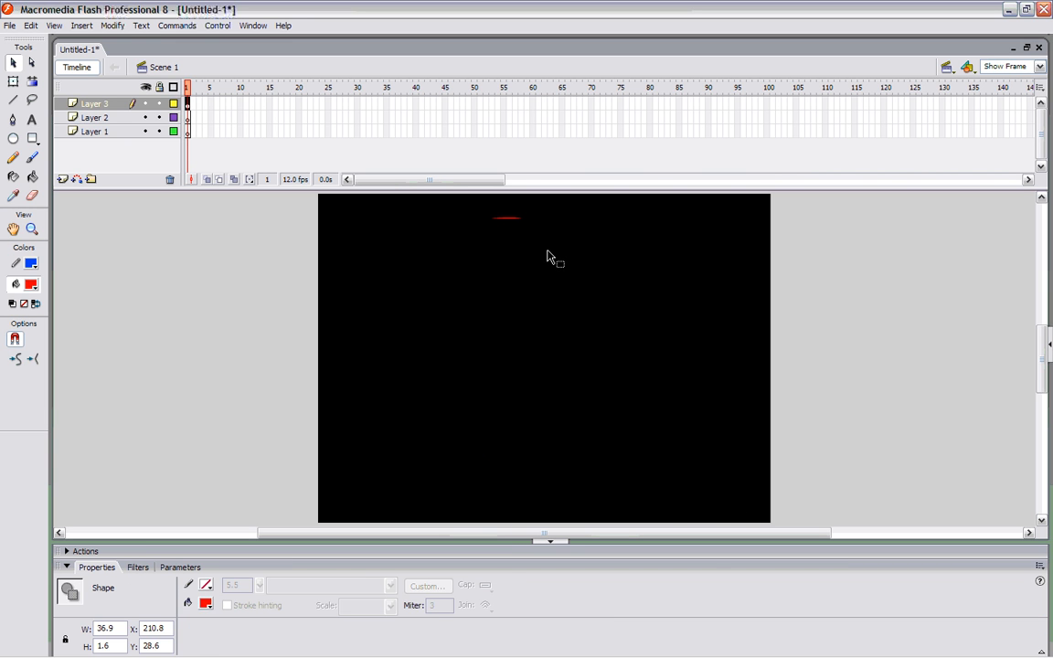
pyautogui.press('Delete')
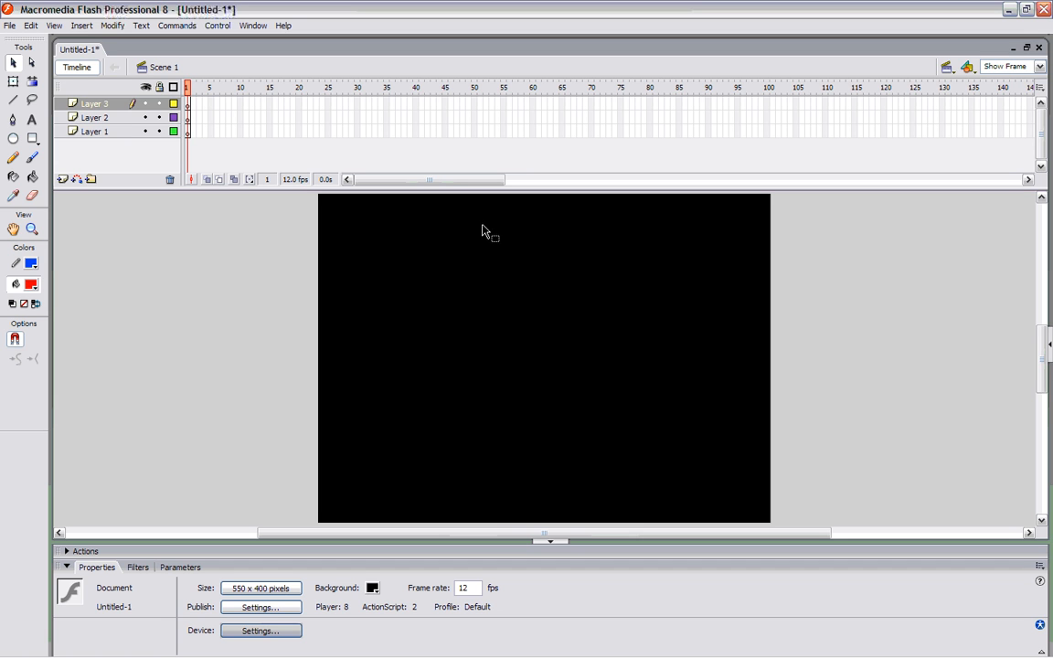